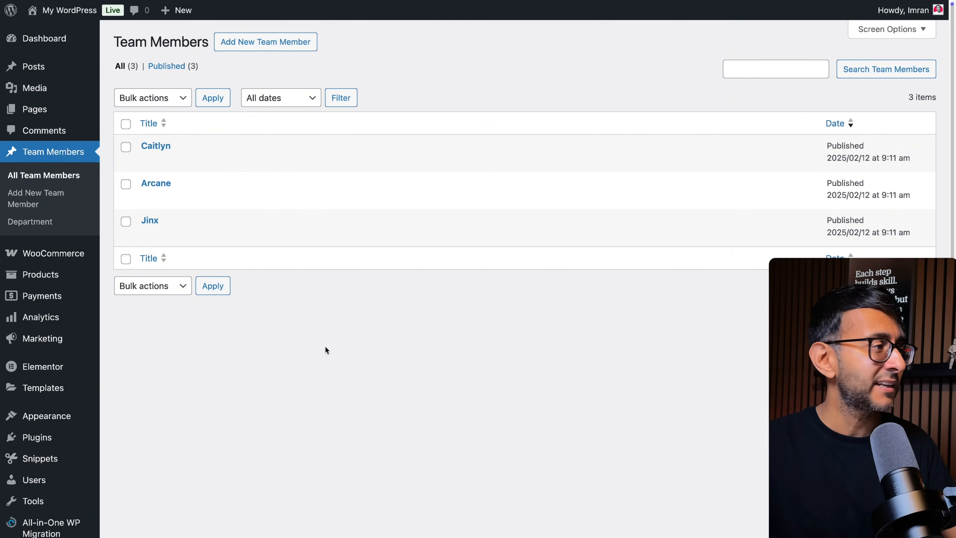
# Step: Open the last listed team member for editing and review its experience, department and project image fields
pyautogui.moveTo(176, 242)
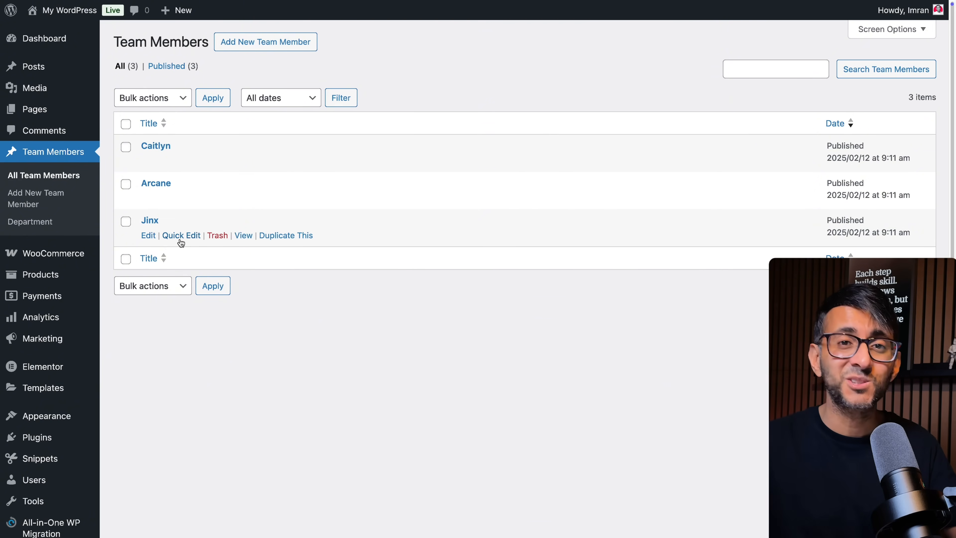
pyautogui.click(148, 236)
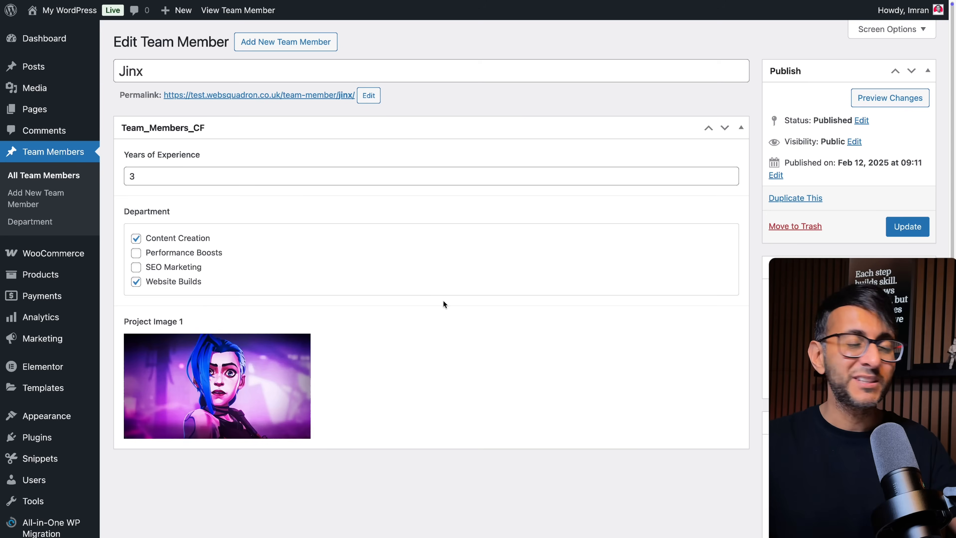
pyautogui.scroll(-1, 412, 290)
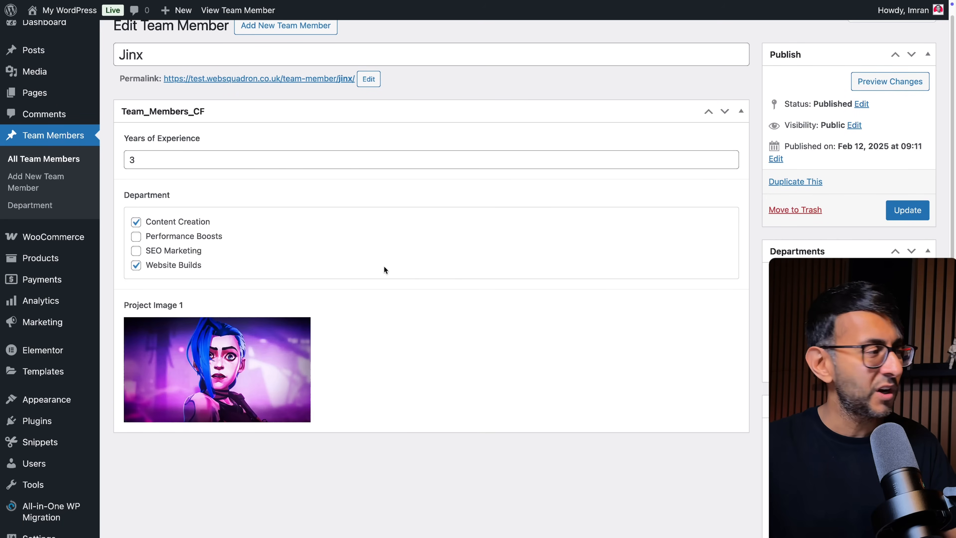
pyautogui.scroll(1, 201, 128)
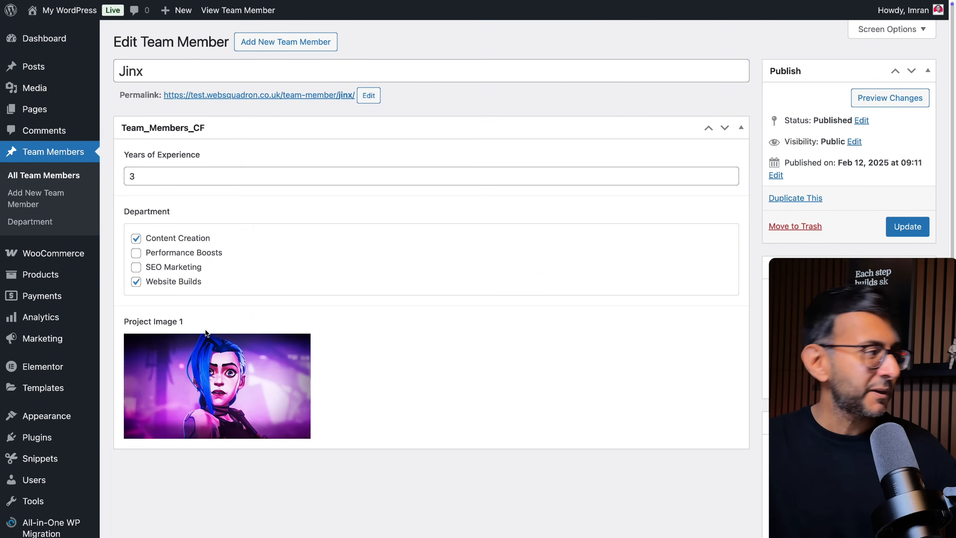
pyautogui.scroll(-2, 208, 334)
pyautogui.scroll(-1, 208, 335)
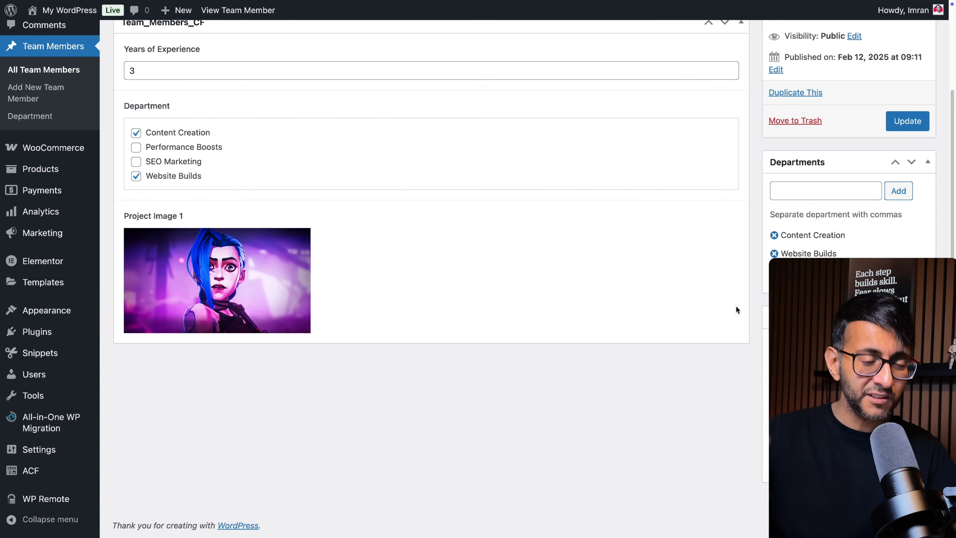
pyautogui.scroll(3, 637, 292)
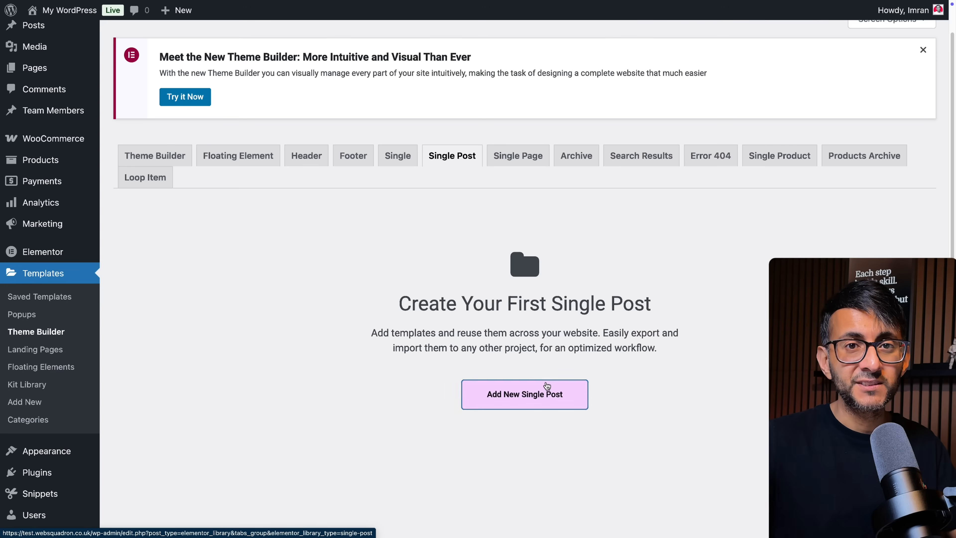
pyautogui.click(547, 385)
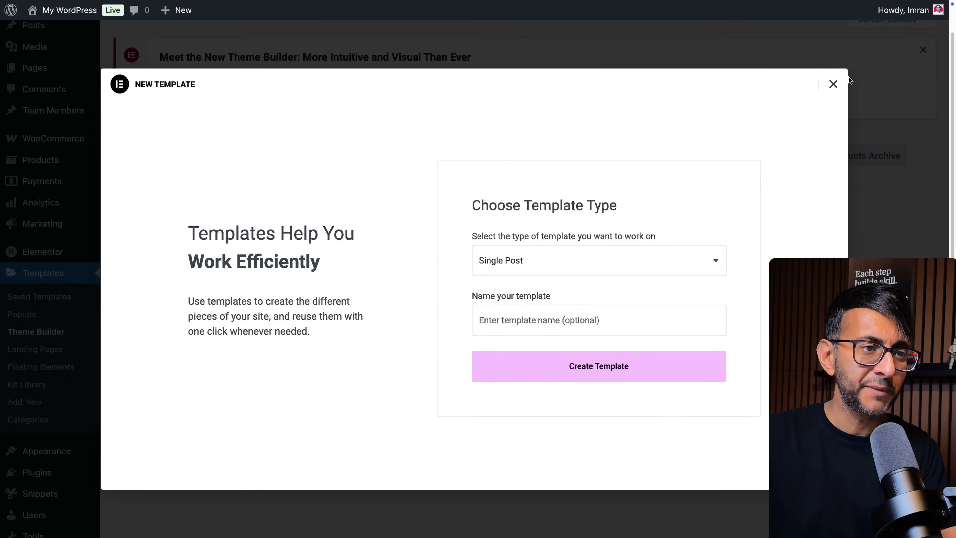
pyautogui.click(833, 85)
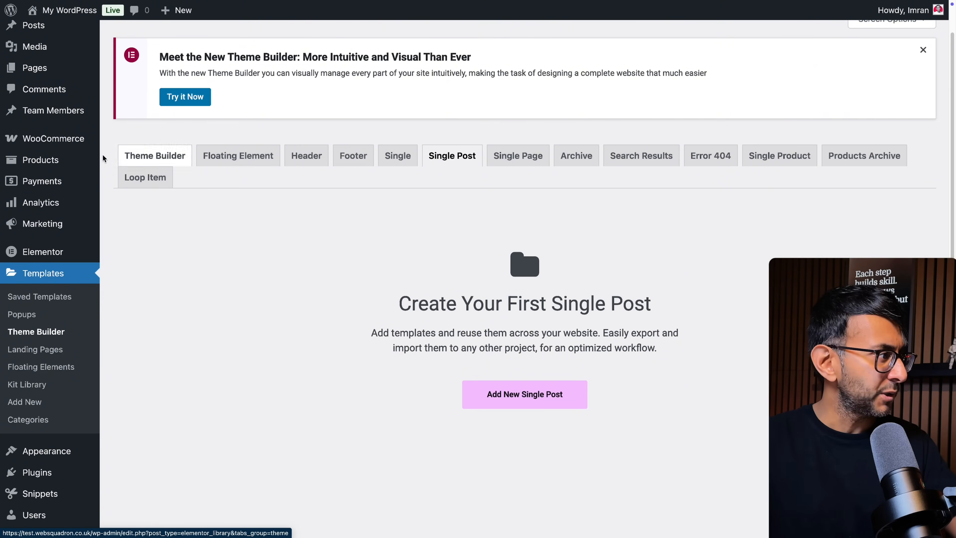
pyautogui.moveTo(70, 114)
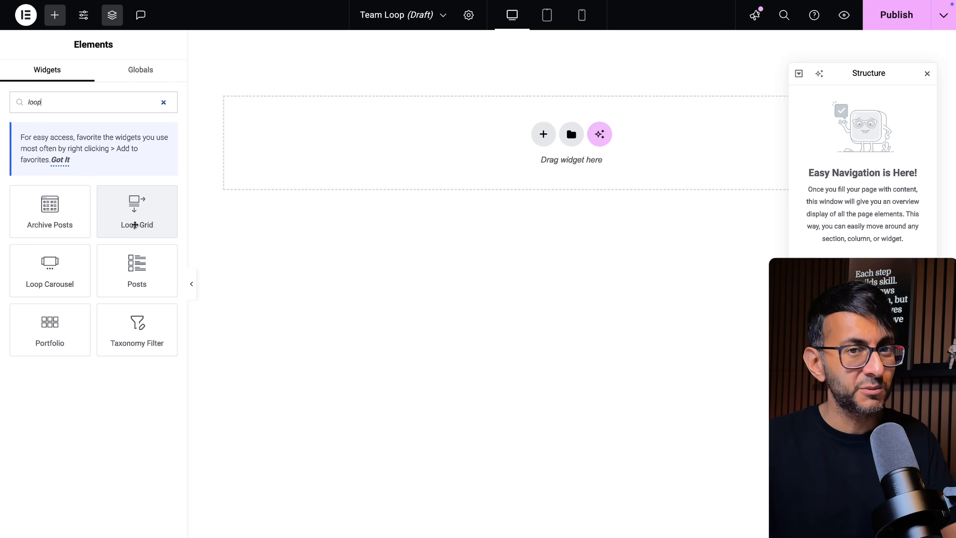
# Step: Add a Loop Grid to the empty Team Loop page, keeping Posts as its template type
pyautogui.moveTo(135, 225); pyautogui.dragTo(346, 156)
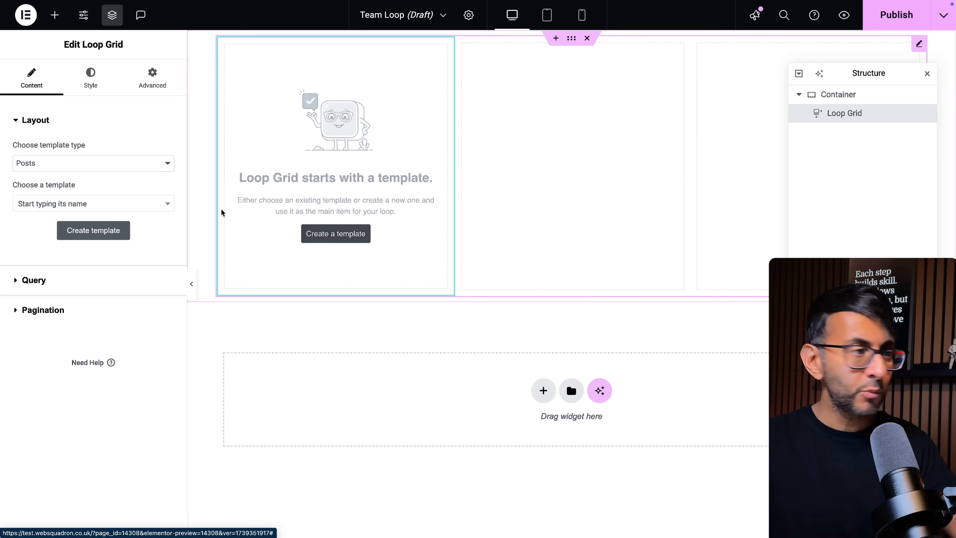
pyautogui.click(101, 164)
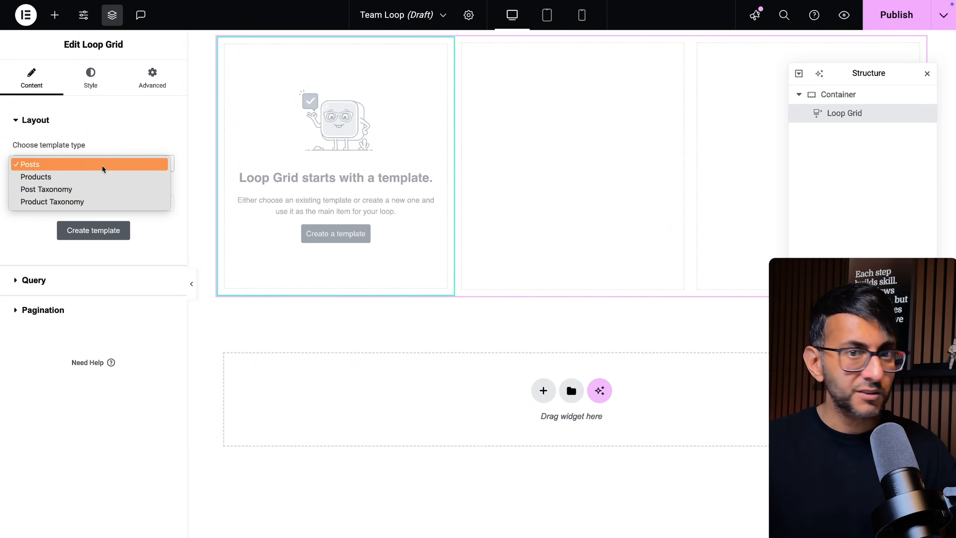
pyautogui.click(104, 169)
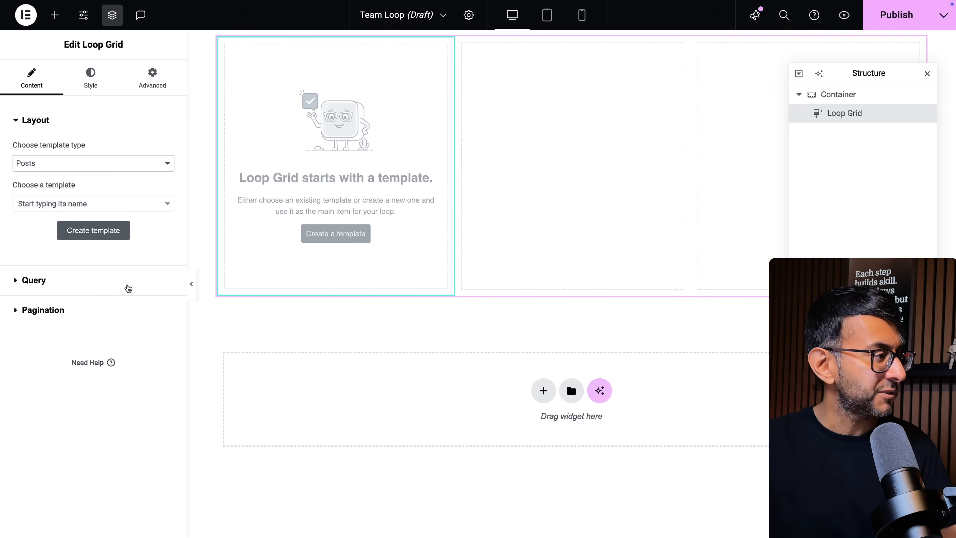
pyautogui.click(128, 289)
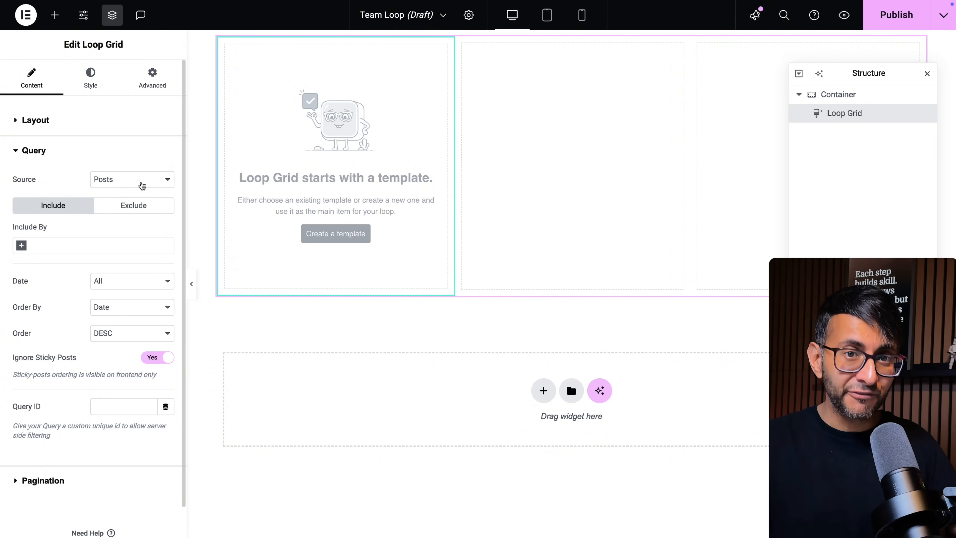
pyautogui.click(122, 126)
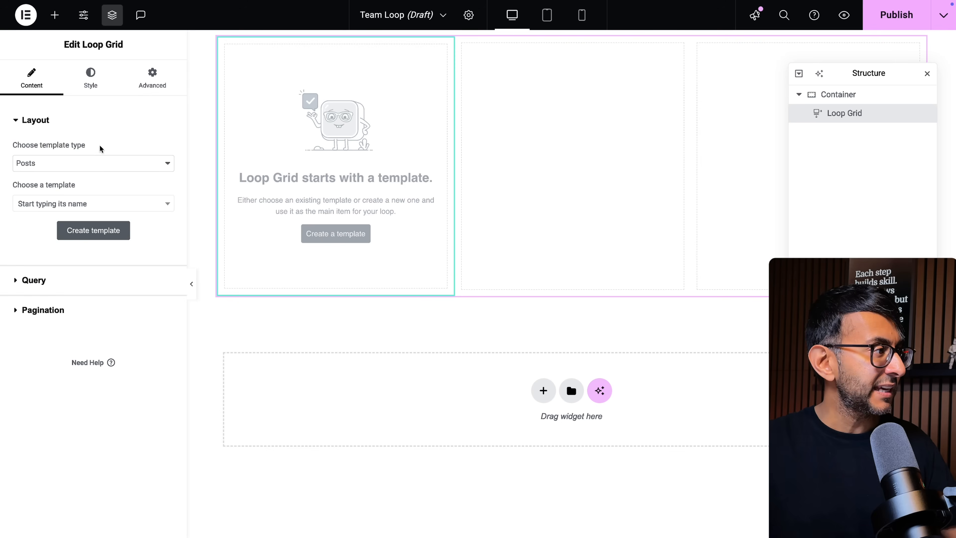
pyautogui.click(96, 165)
pyautogui.click(97, 165)
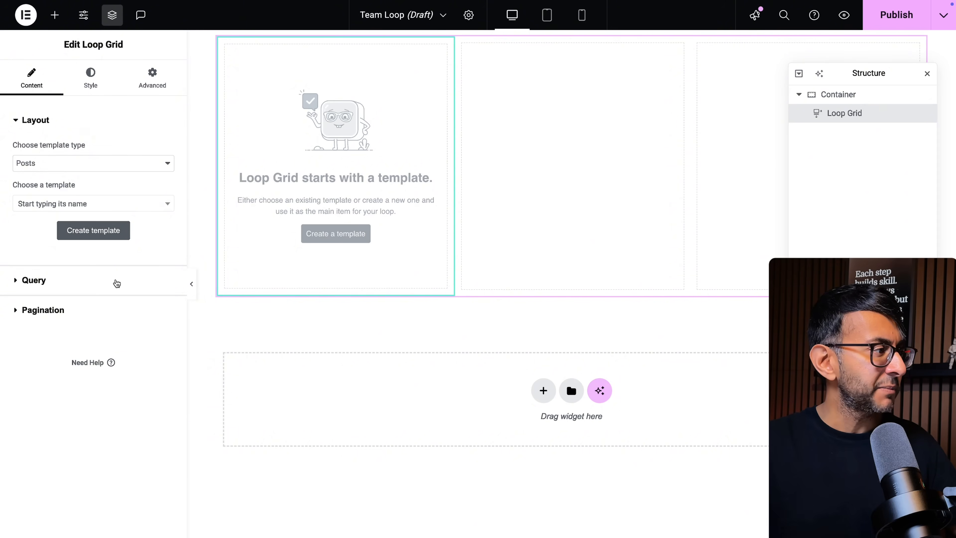
# Step: Set the Loop Grid's query source to Team Members
pyautogui.click(118, 281)
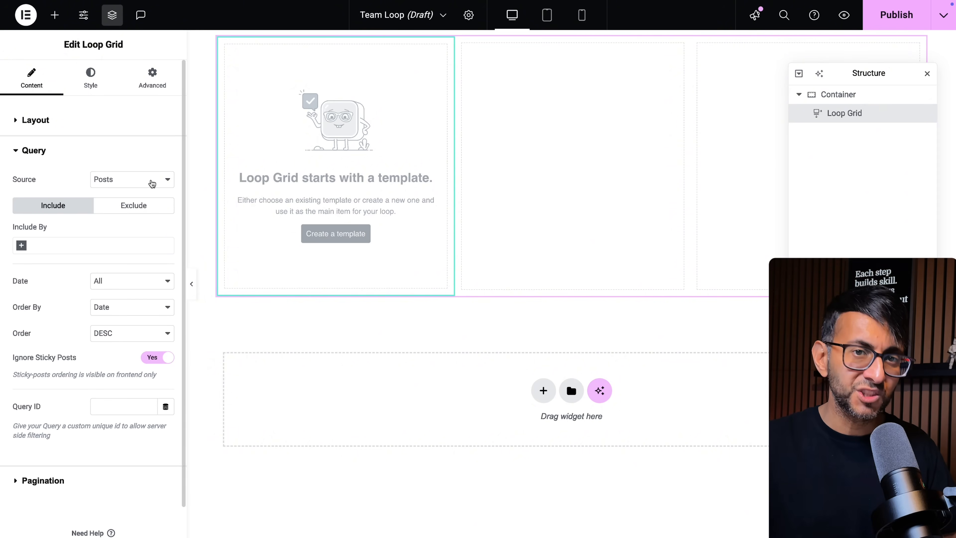
pyautogui.click(152, 184)
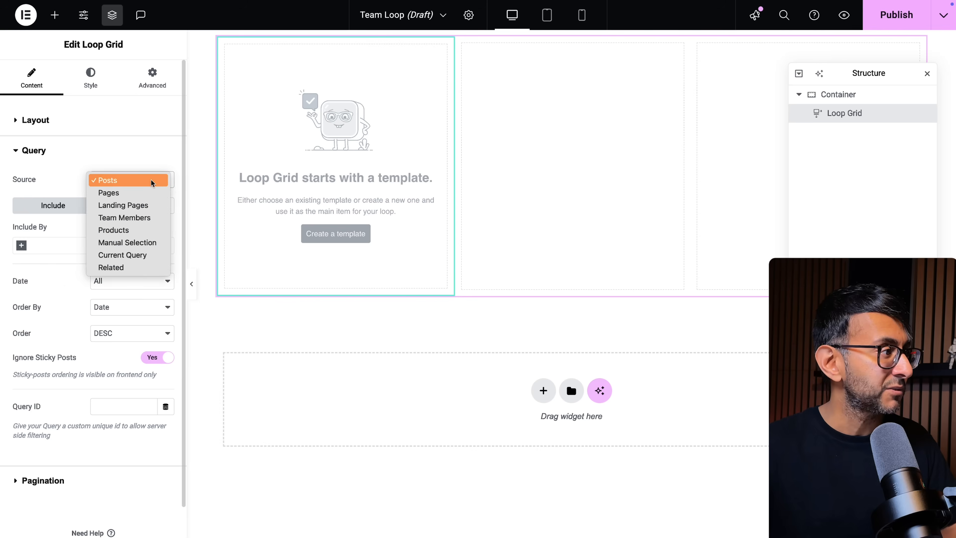
pyautogui.click(158, 218)
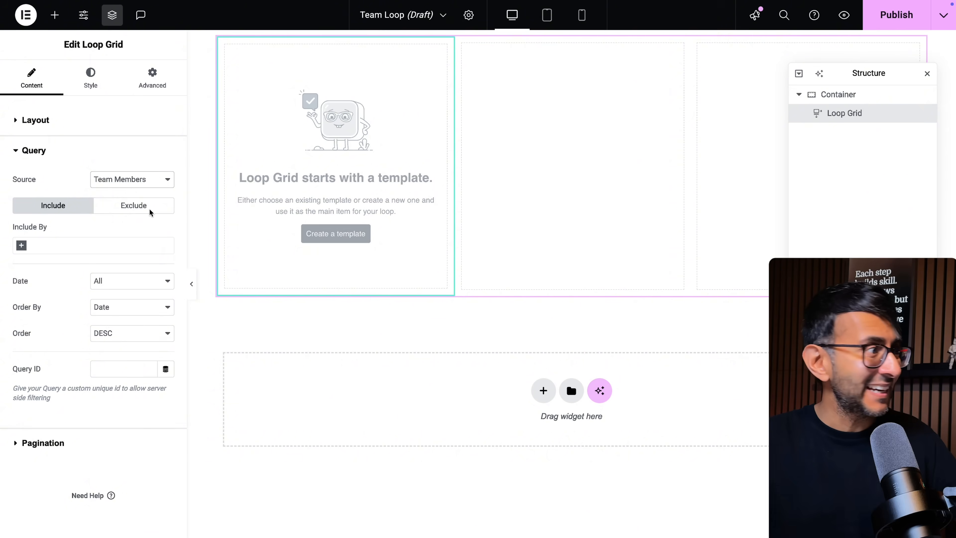
pyautogui.click(143, 184)
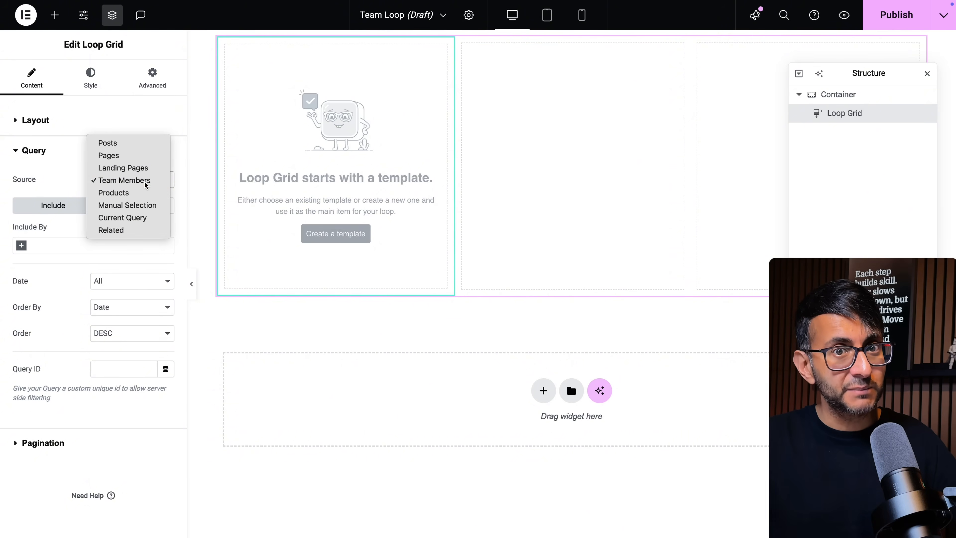
pyautogui.click(145, 182)
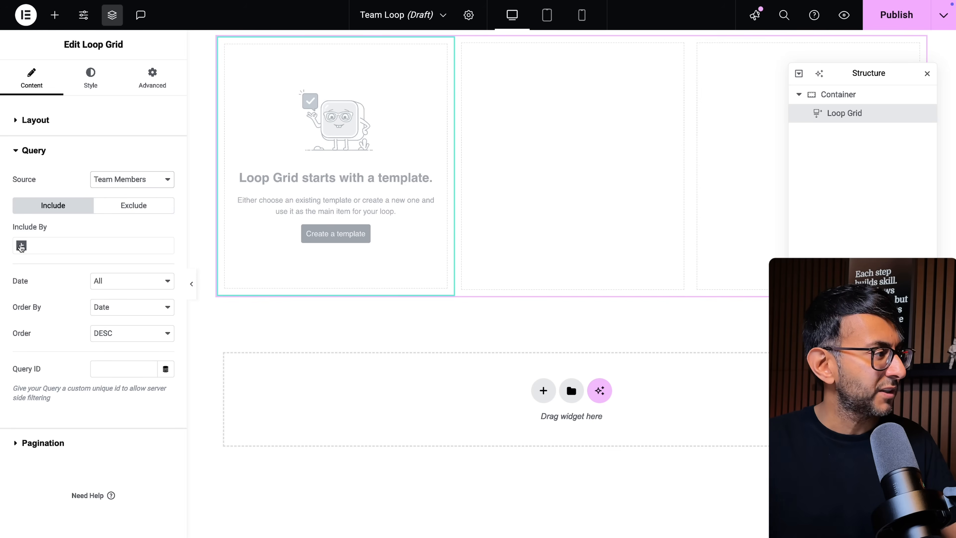
# Step: Try excluding the SEO Marketing department term from the Loop Grid's query
pyautogui.click(21, 245)
pyautogui.click(140, 204)
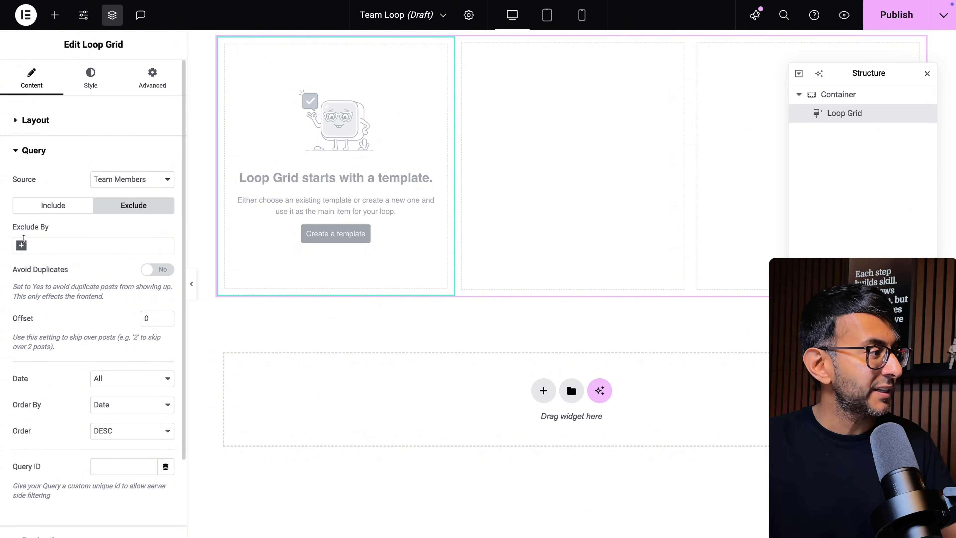
pyautogui.click(21, 245)
pyautogui.click(40, 292)
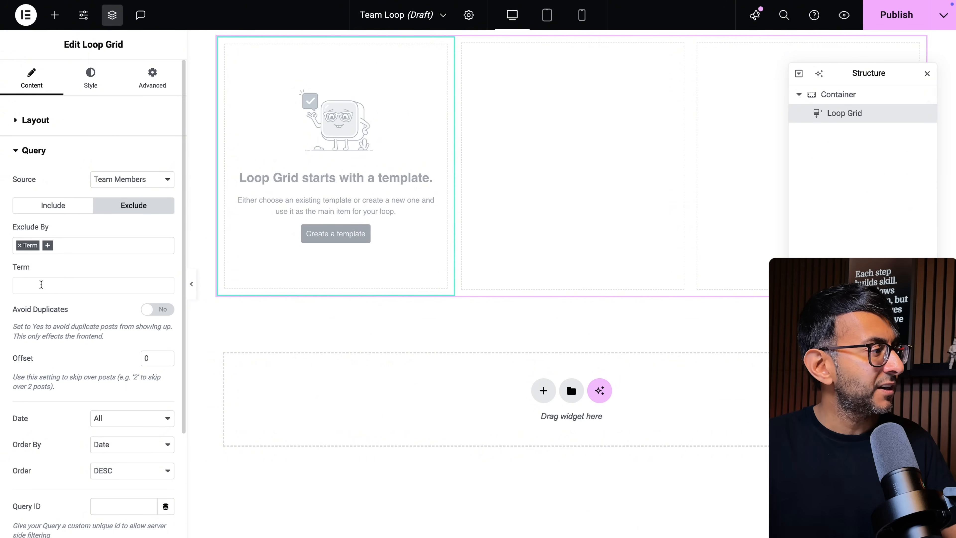
pyautogui.click(42, 282)
pyautogui.write('seo')
pyautogui.click(69, 301)
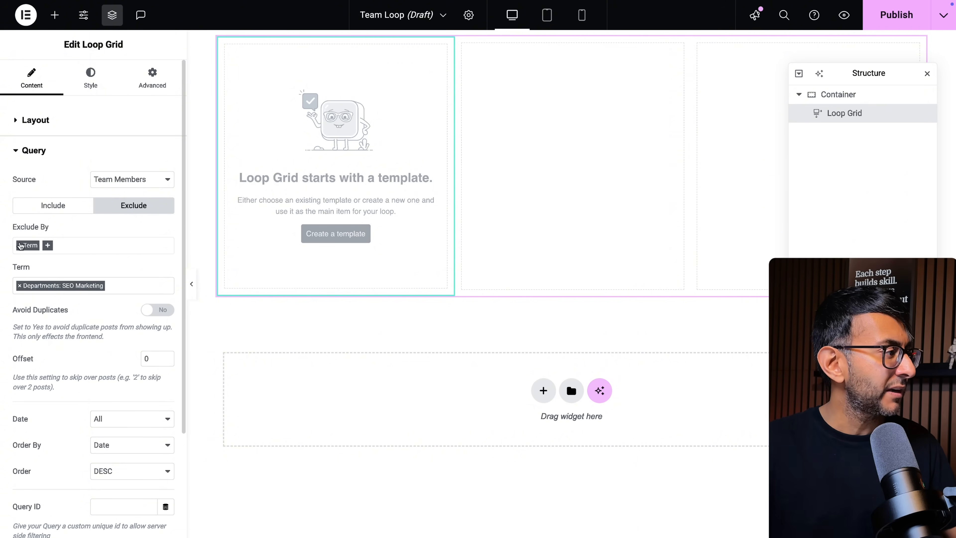
# Step: Remove the term exclusion and return to the query's Include filters
pyautogui.click(21, 245)
pyautogui.click(86, 233)
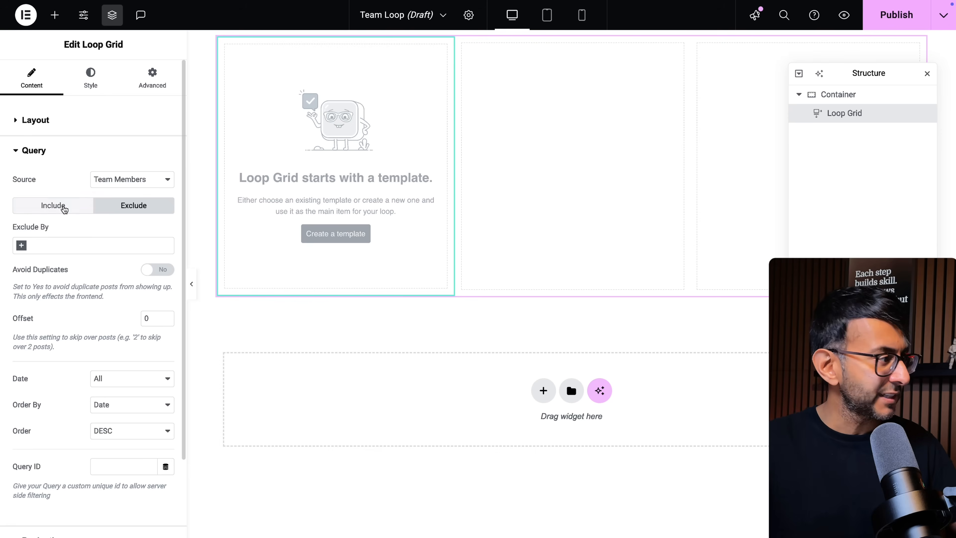
pyautogui.click(64, 209)
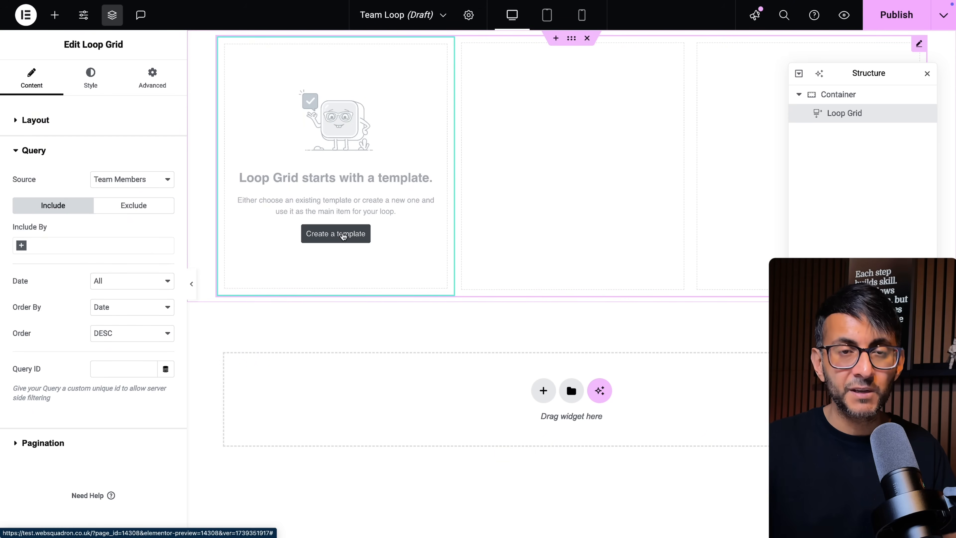
# Step: Create a loop item template with a single vertical container and give that container a 15 px border radius
pyautogui.click(344, 234)
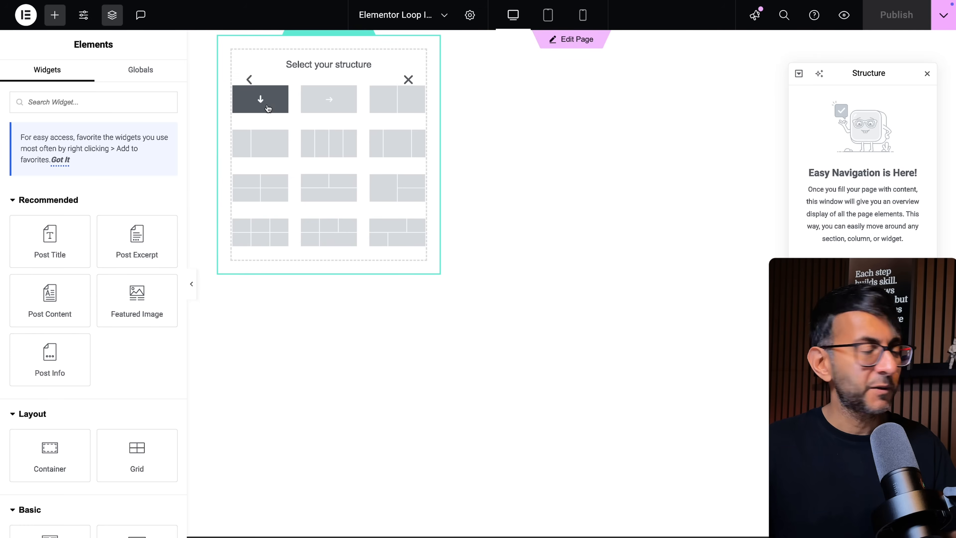
pyautogui.click(267, 106)
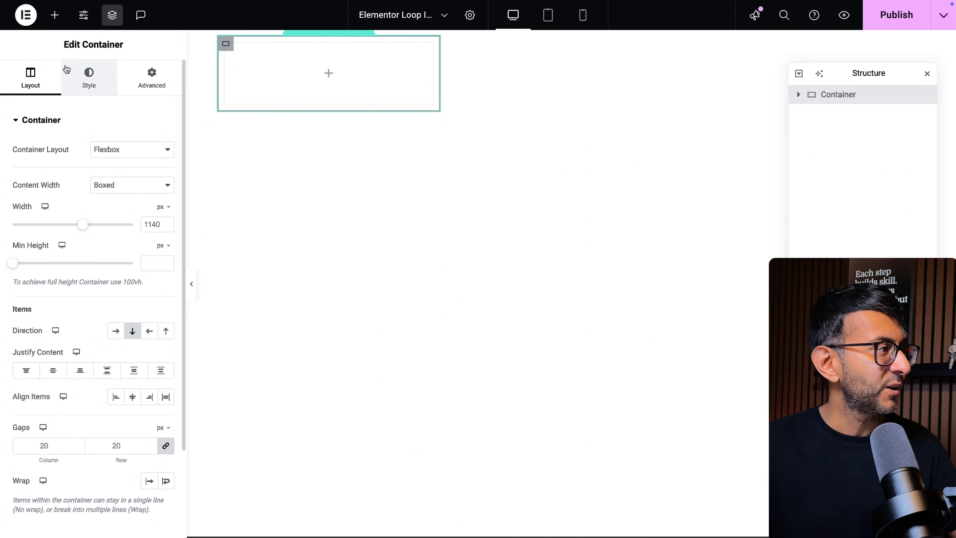
pyautogui.click(89, 77)
pyautogui.write('15')
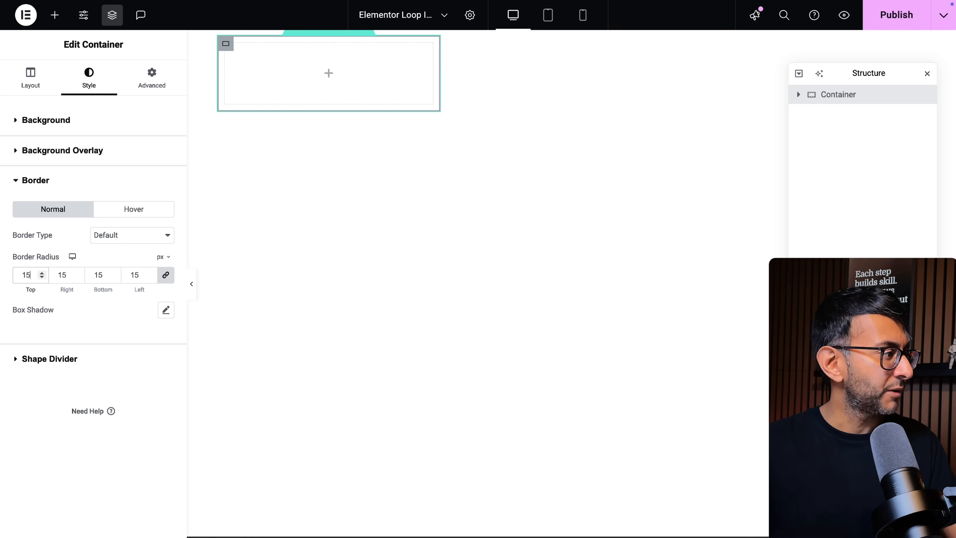
# Step: Set the container's margin to 0 and its padding to 25 px on all sides
pyautogui.click(152, 80)
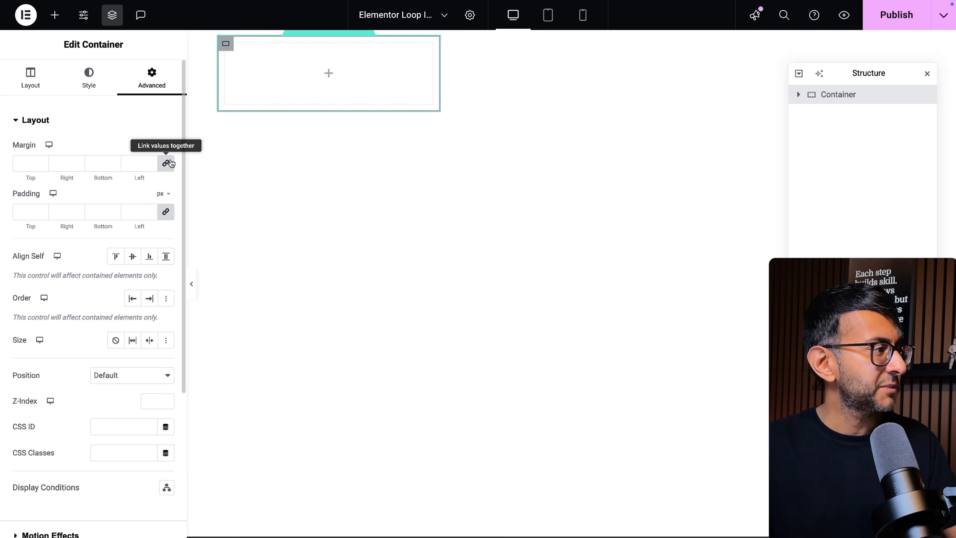
pyautogui.click(166, 165)
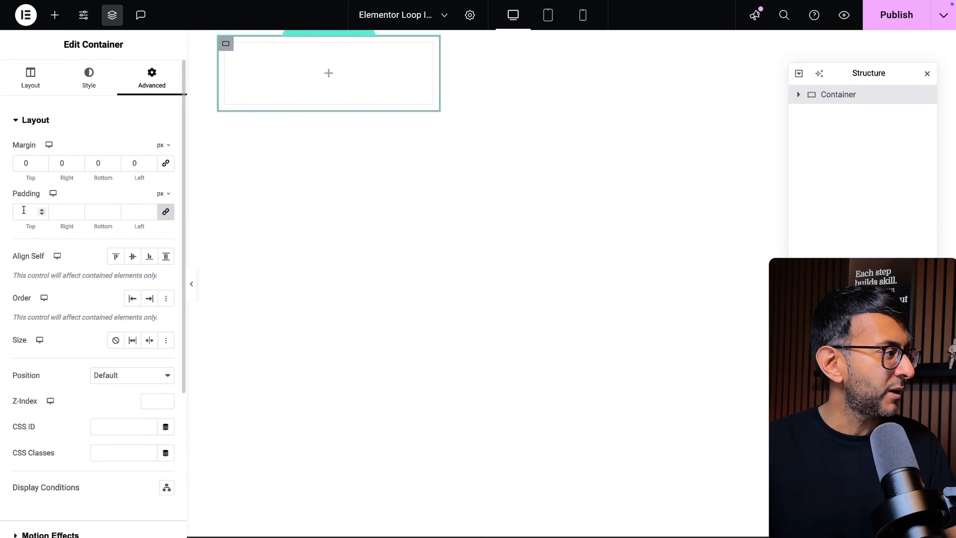
pyautogui.click(41, 212)
pyautogui.write('25')
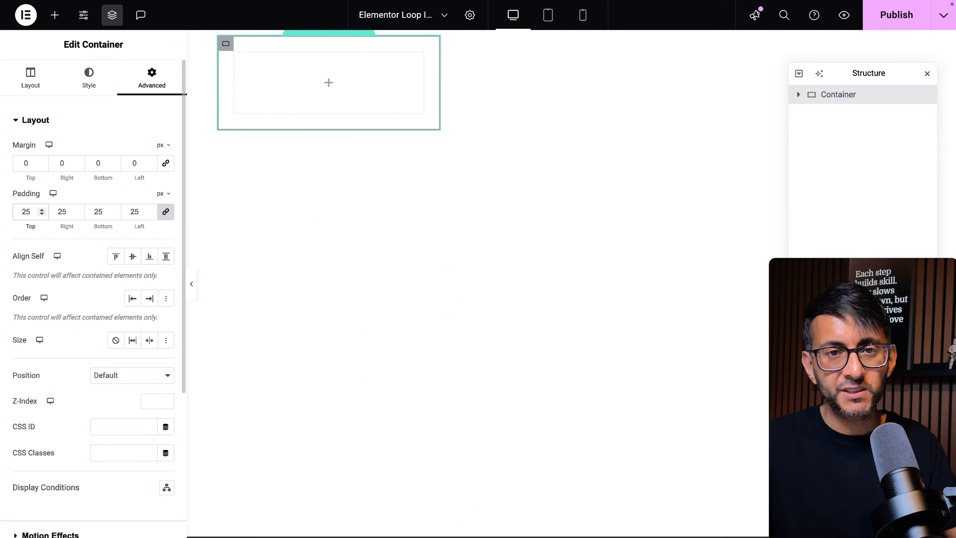
# Step: Add a Post Title widget to the loop item's container
pyautogui.click(56, 16)
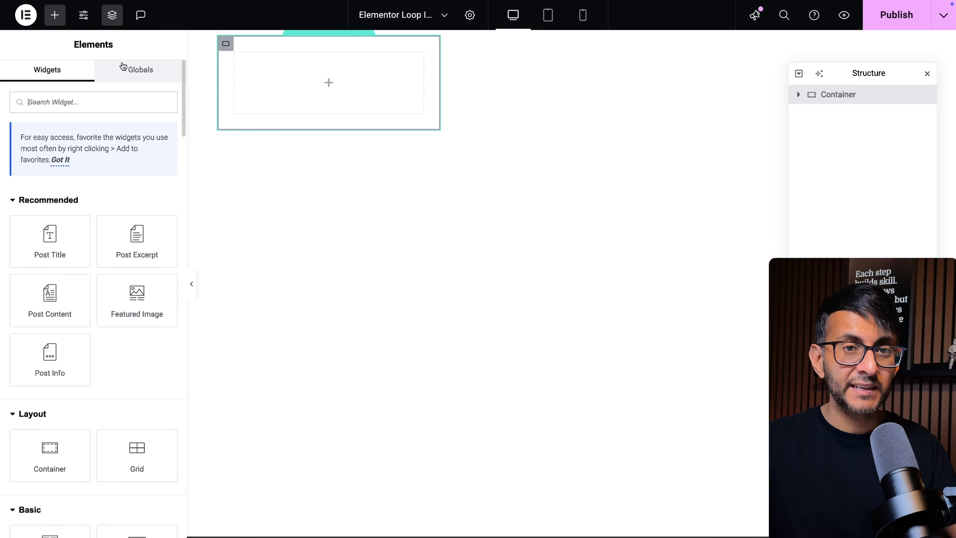
pyautogui.click(50, 250)
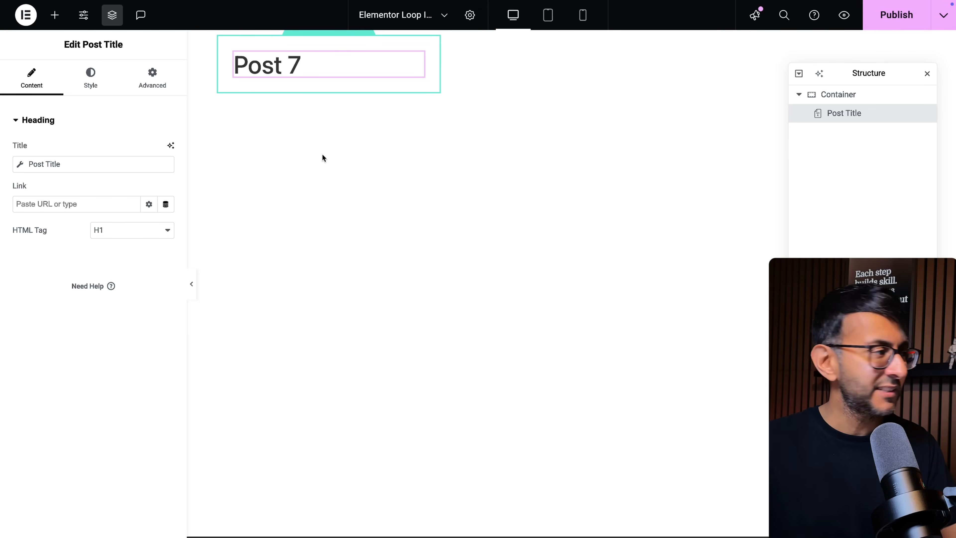
# Step: Set the loop item's preview to the Team Member entry Jinx and apply the preview
pyautogui.click(469, 14)
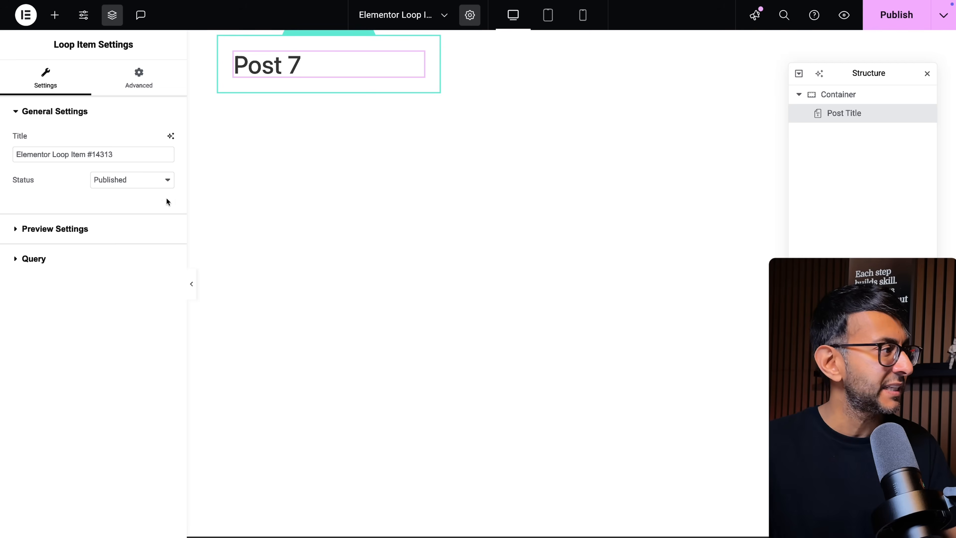
pyautogui.click(106, 229)
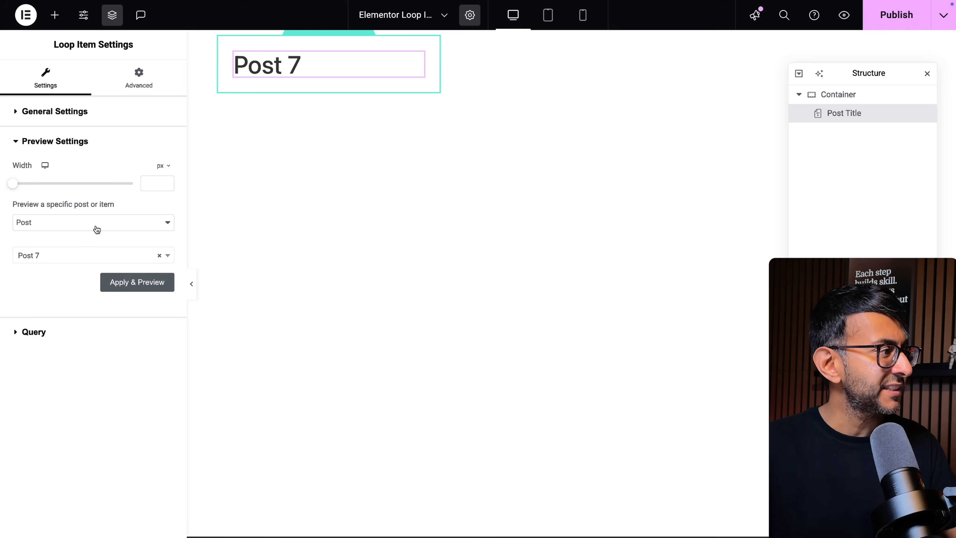
pyautogui.click(98, 222)
pyautogui.click(93, 260)
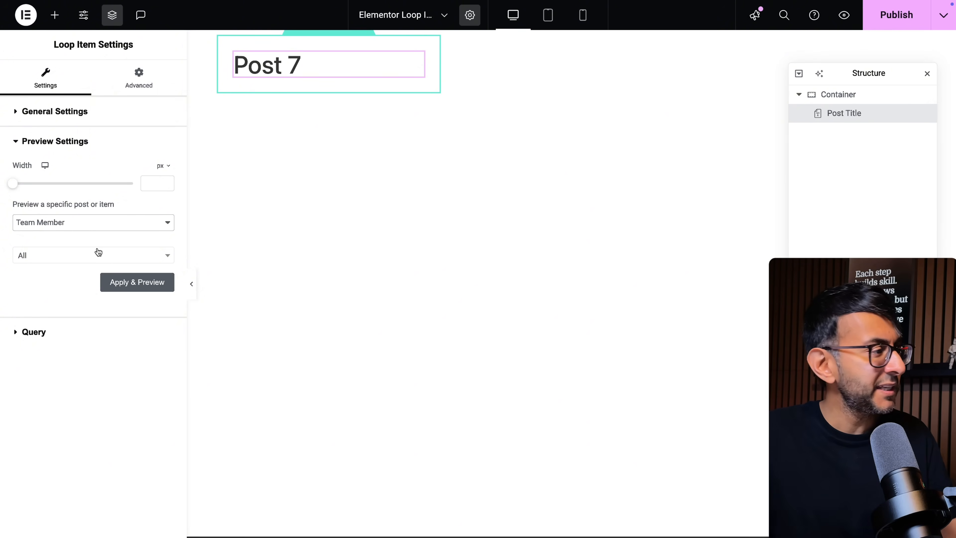
pyautogui.click(98, 252)
pyautogui.write('Jinx')
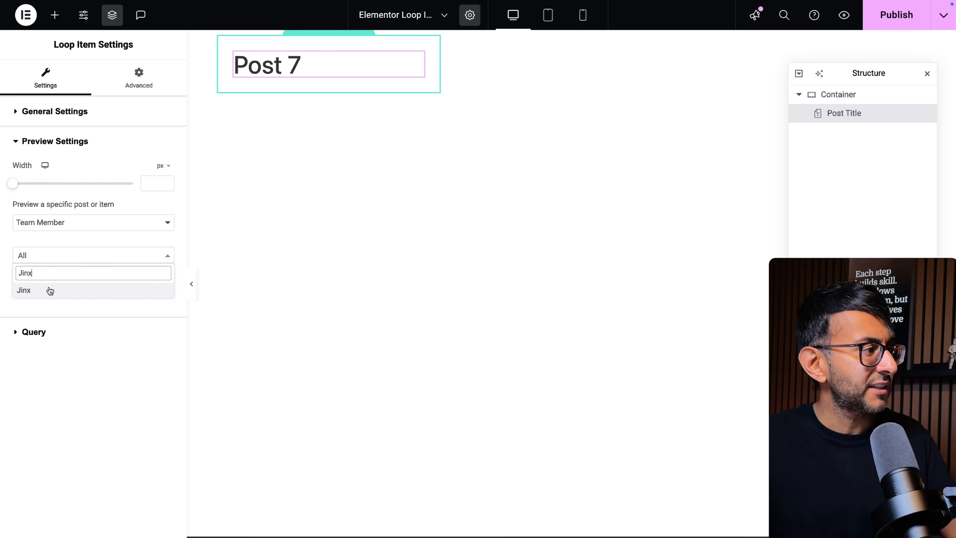
pyautogui.click(49, 289)
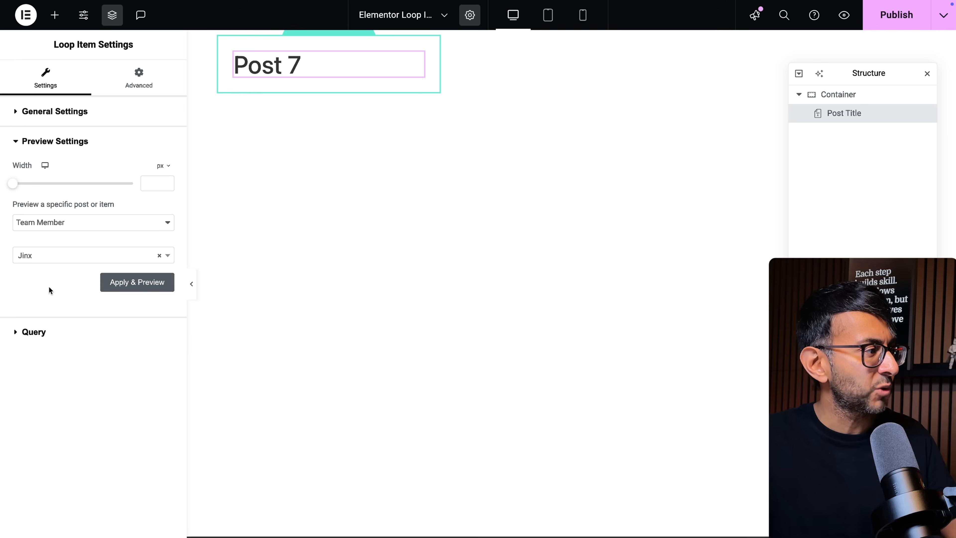
pyautogui.click(110, 287)
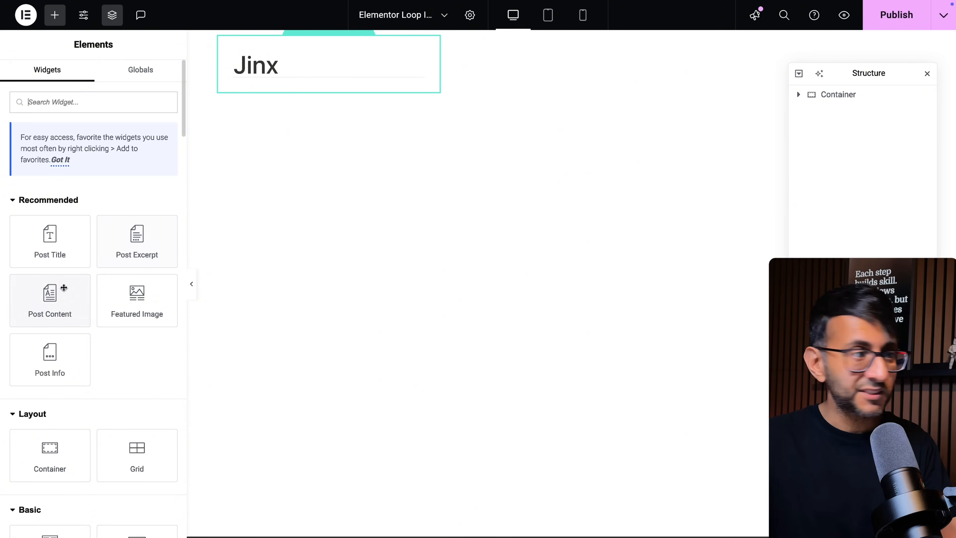
# Step: Try a Post Content widget below the post title, and delete it from the loop item
pyautogui.moveTo(53, 296); pyautogui.dragTo(300, 72)
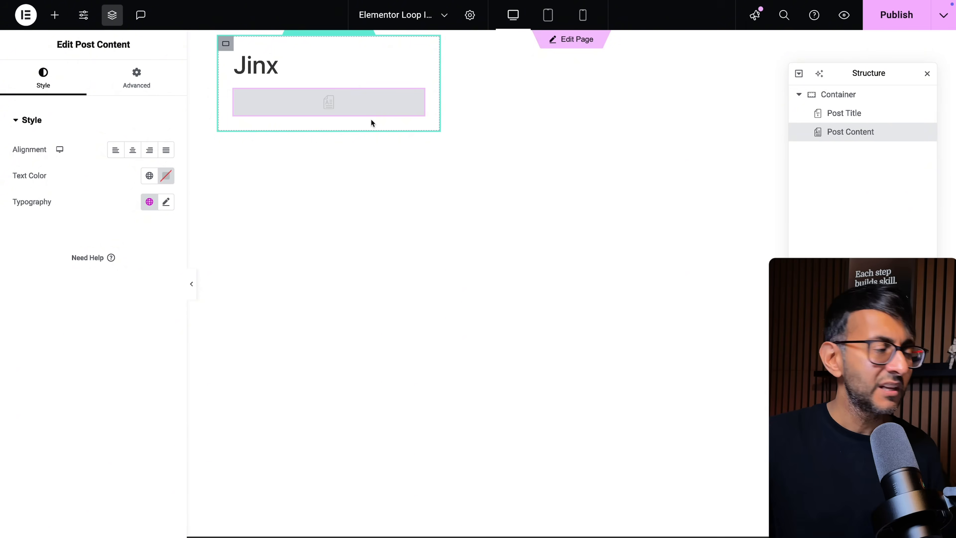
pyautogui.rightClick(340, 92)
pyautogui.click(392, 374)
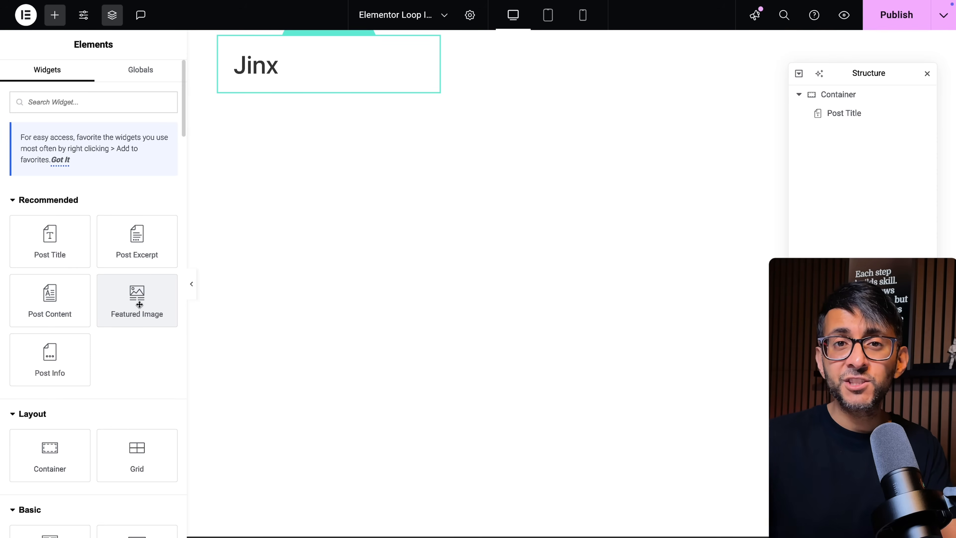
# Step: Add a Featured Image widget above the post title, with Full image resolution and a 10 px border radius on all corners
pyautogui.moveTo(140, 304); pyautogui.dragTo(318, 55)
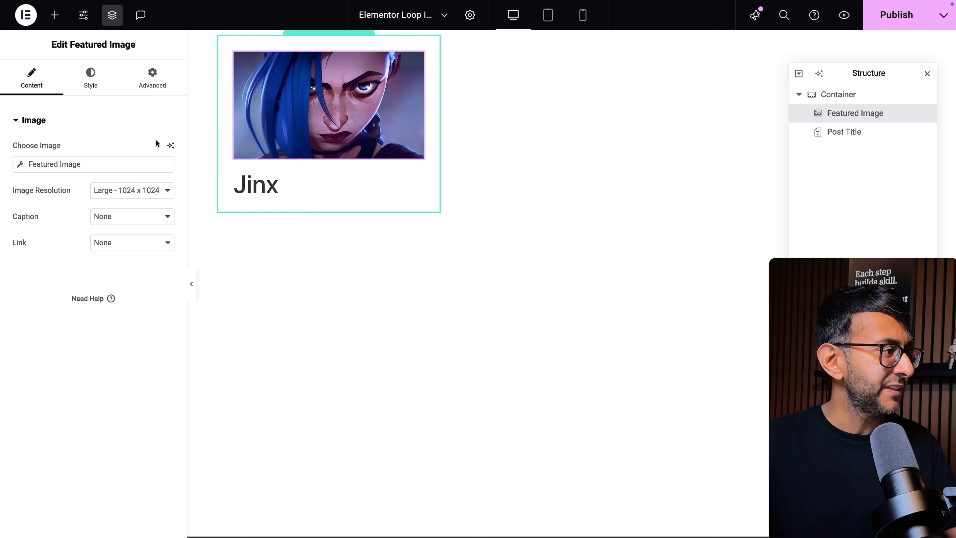
pyautogui.click(125, 191)
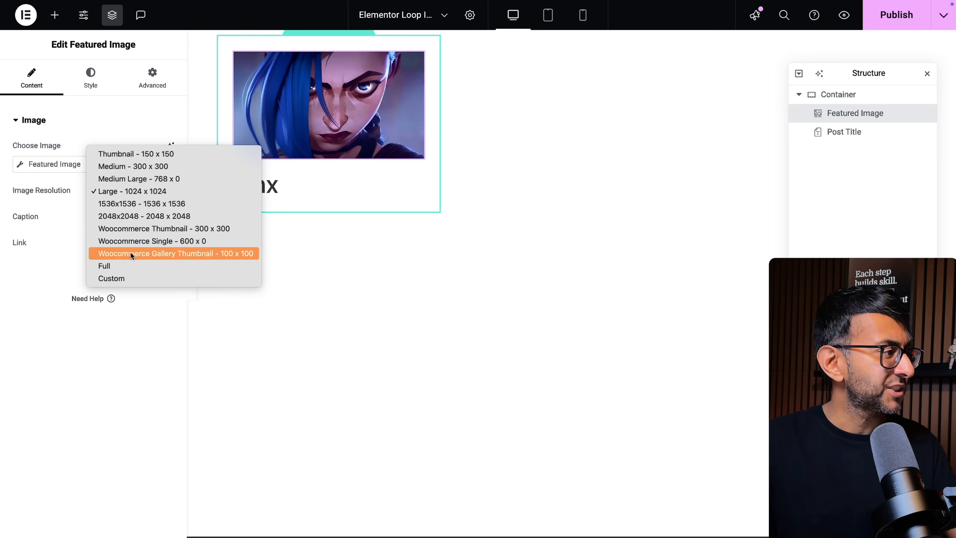
pyautogui.click(134, 269)
pyautogui.click(90, 85)
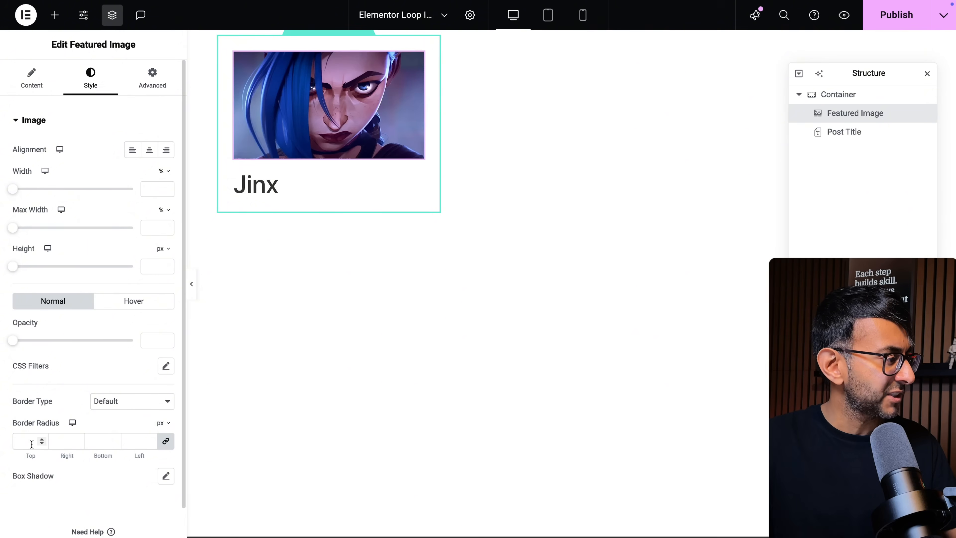
pyautogui.write('10')
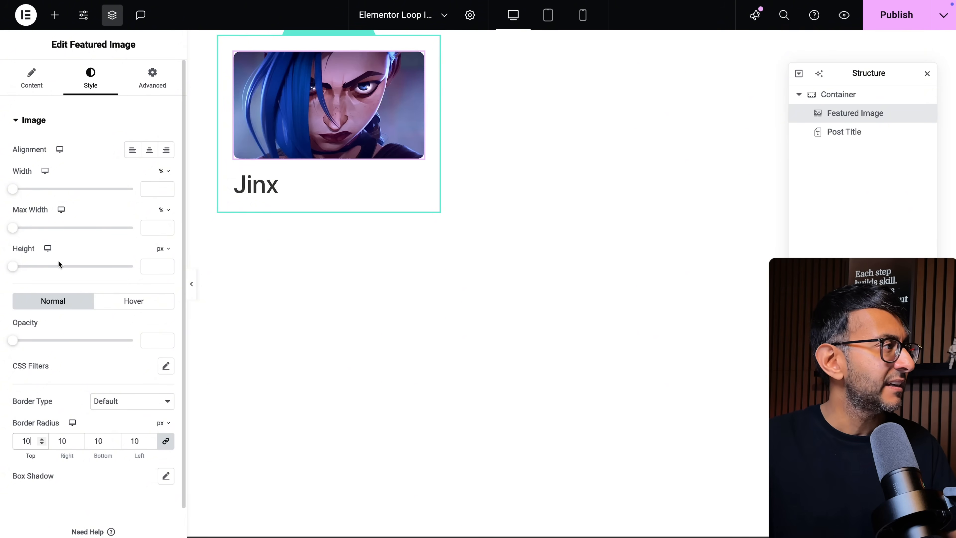
# Step: Try a Post Info widget below the post title with its Comments item changed to the Custom type, and remove the widget
pyautogui.click(57, 17)
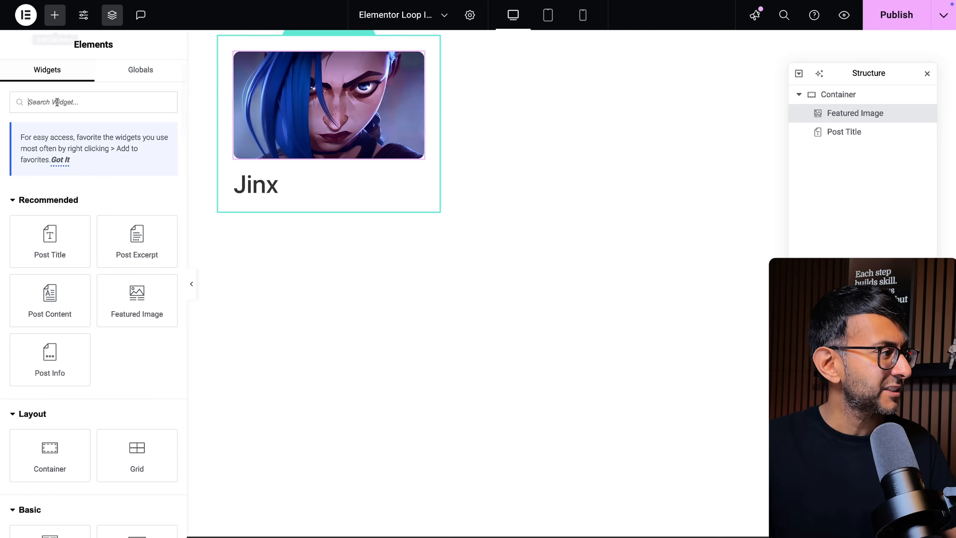
pyautogui.moveTo(64, 364); pyautogui.dragTo(315, 186)
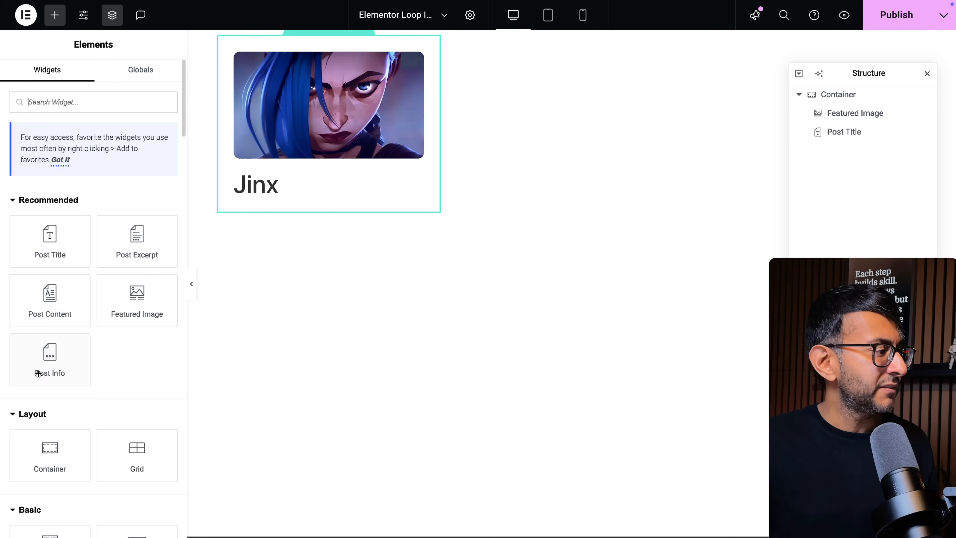
pyautogui.moveTo(49, 365); pyautogui.dragTo(297, 214)
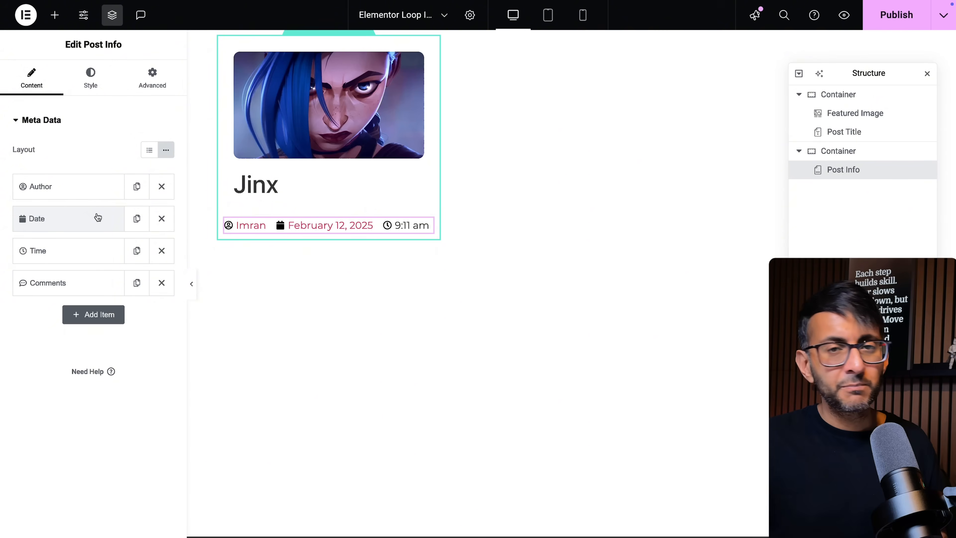
pyautogui.click(86, 292)
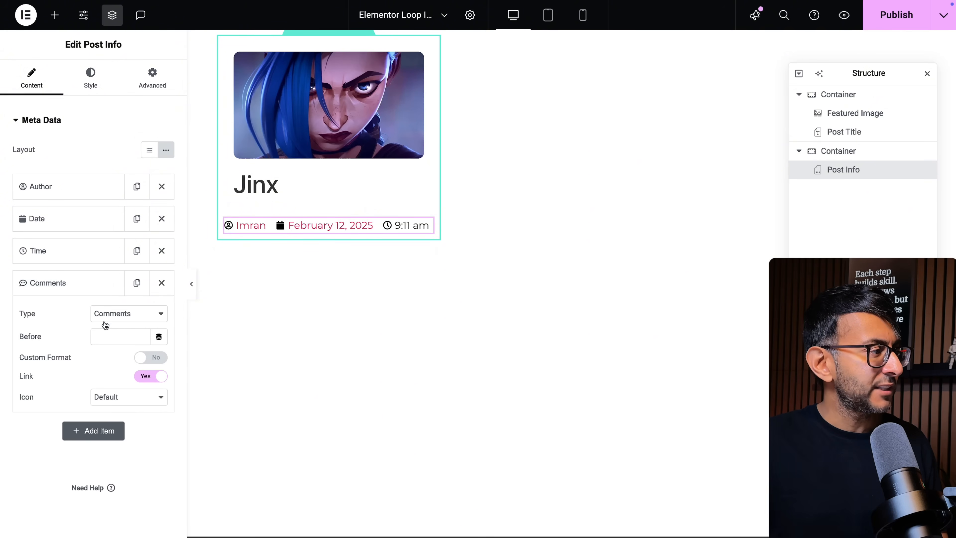
pyautogui.click(130, 315)
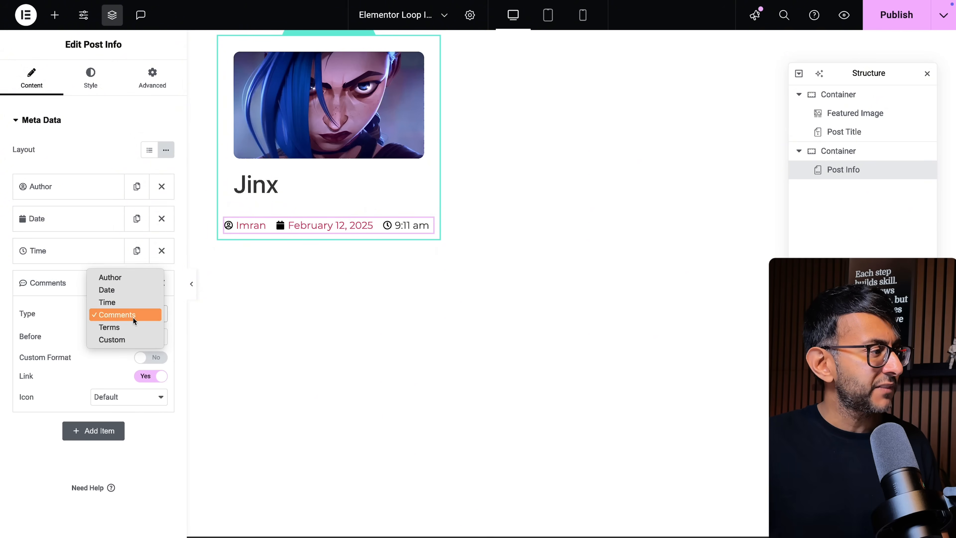
pyautogui.click(134, 338)
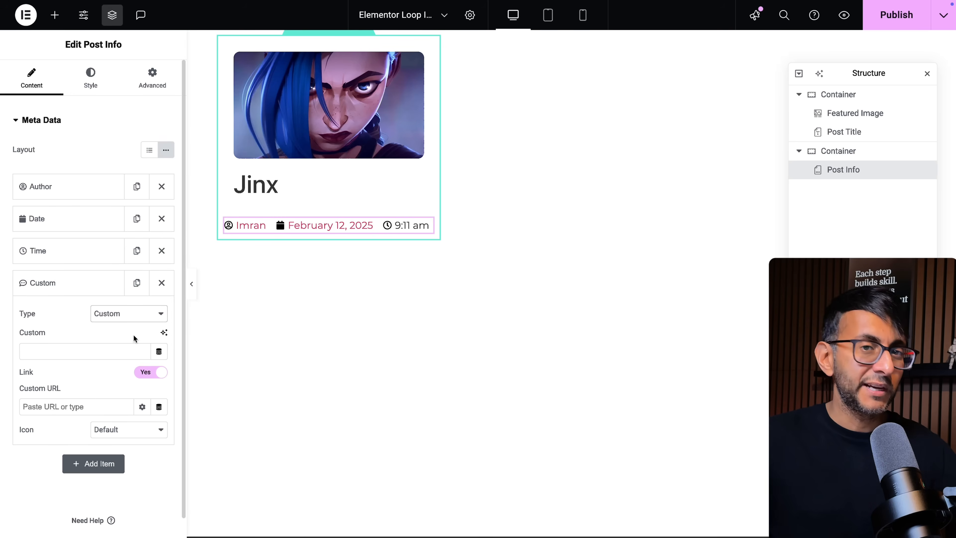
pyautogui.click(54, 16)
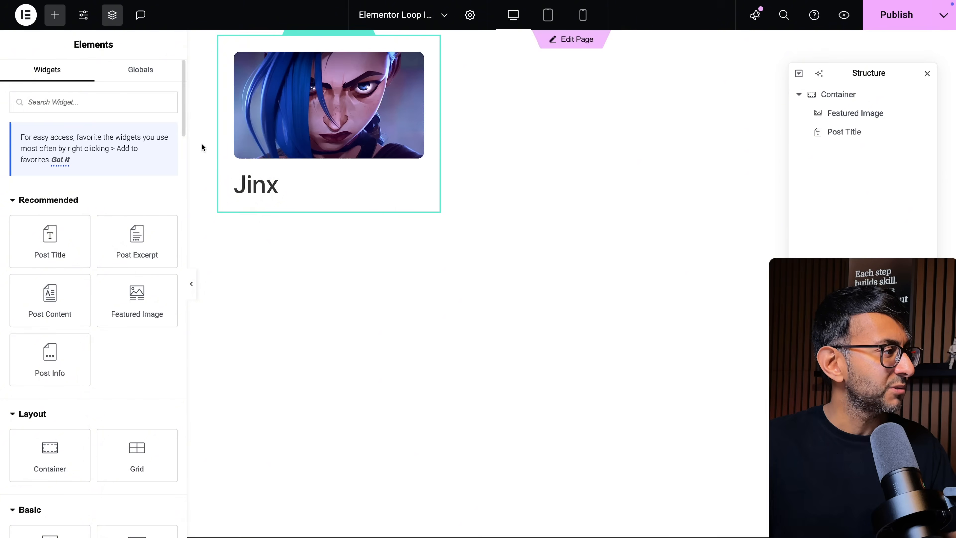
# Step: Center-align the post title and review its typography options
pyautogui.click(255, 186)
pyautogui.click(110, 84)
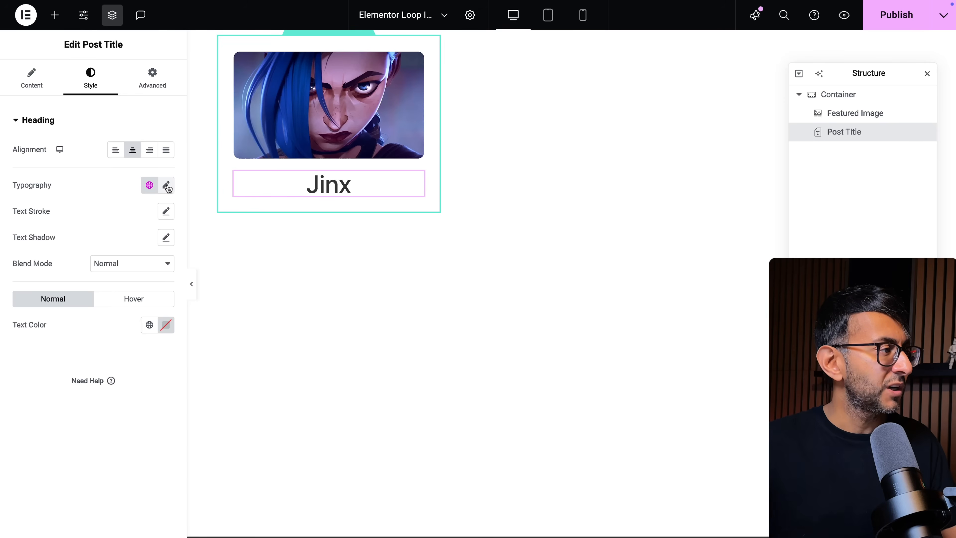
pyautogui.click(166, 186)
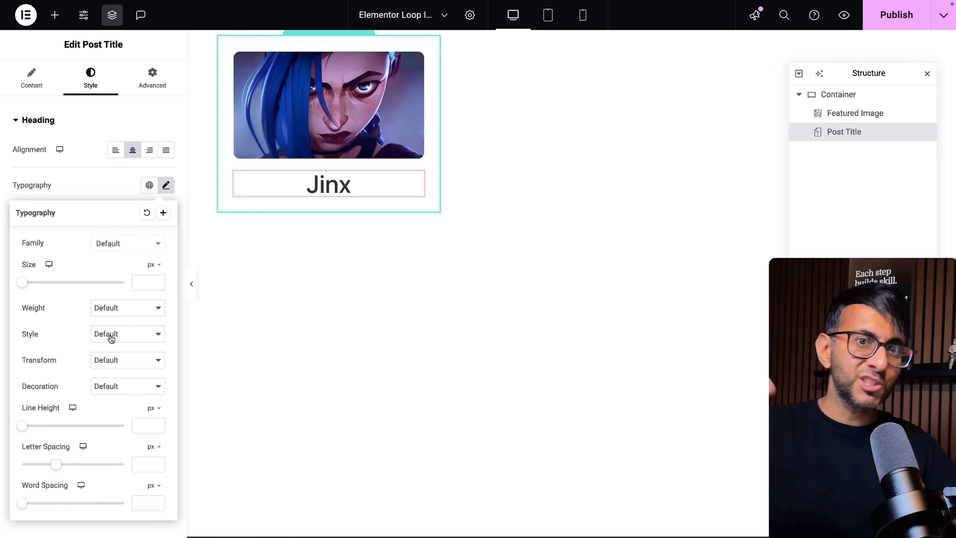
pyautogui.click(108, 193)
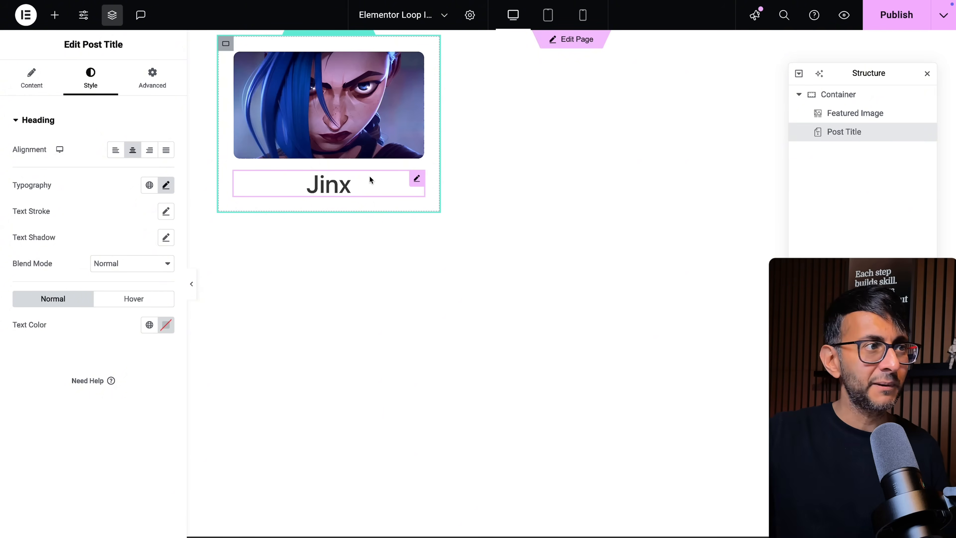
# Step: Add a Heading widget below the post title in the loop item's container
pyautogui.click(55, 16)
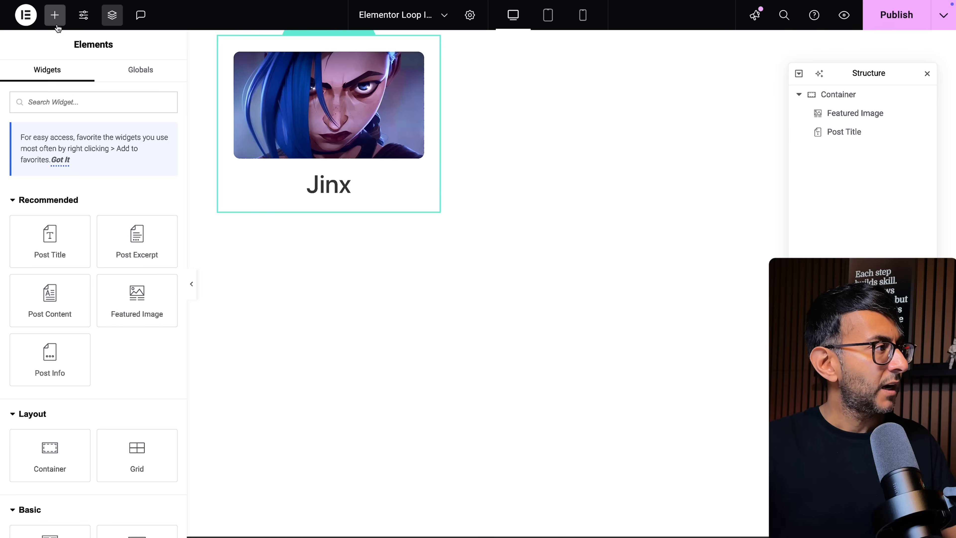
pyautogui.scroll(-2, 99, 357)
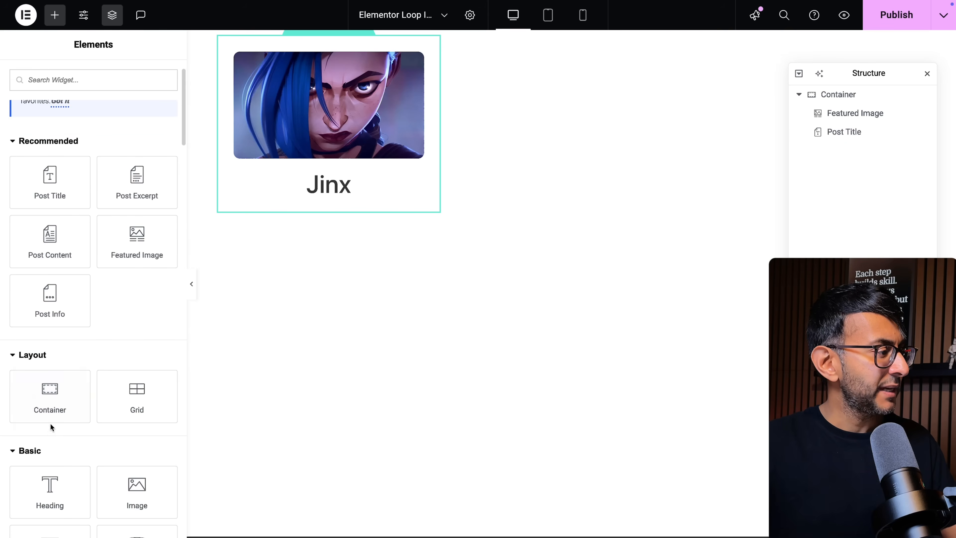
pyautogui.moveTo(49, 488); pyautogui.dragTo(326, 185)
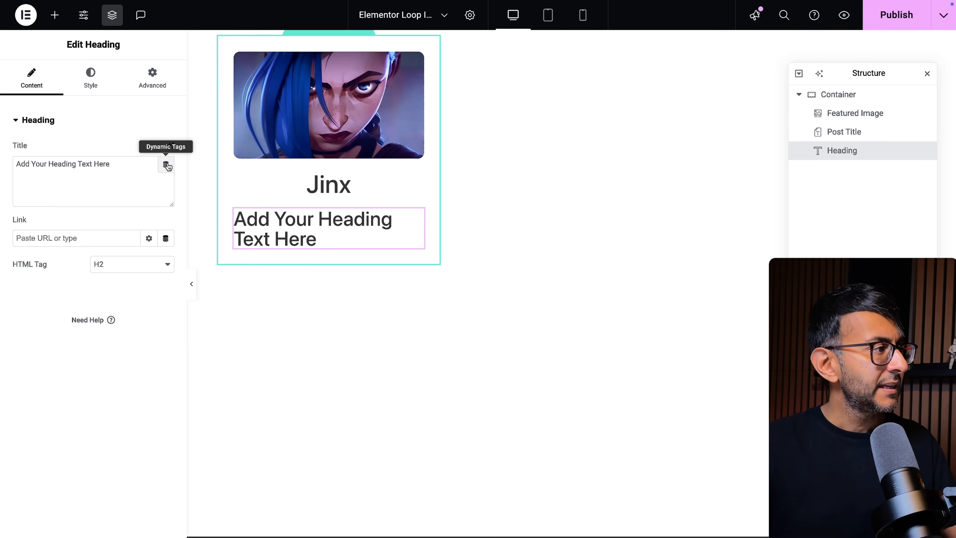
# Step: Try the static texts "sssssfdf" and "Depart" as the heading's title, and clear the title
pyautogui.moveTo(120, 165); pyautogui.dragTo(74, 155)
pyautogui.write('sssssfdf')
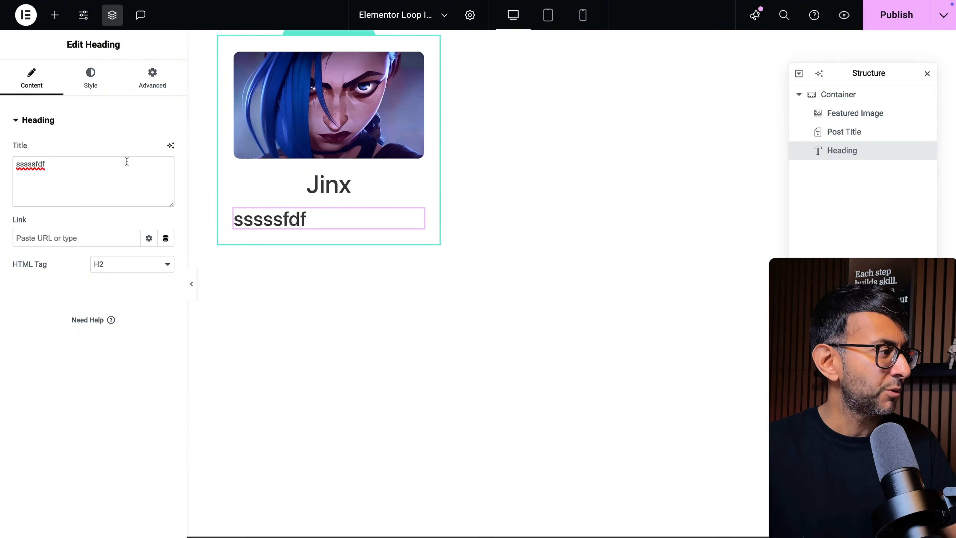
pyautogui.moveTo(126, 161); pyautogui.dragTo(1, 154)
pyautogui.press('BackSpace')
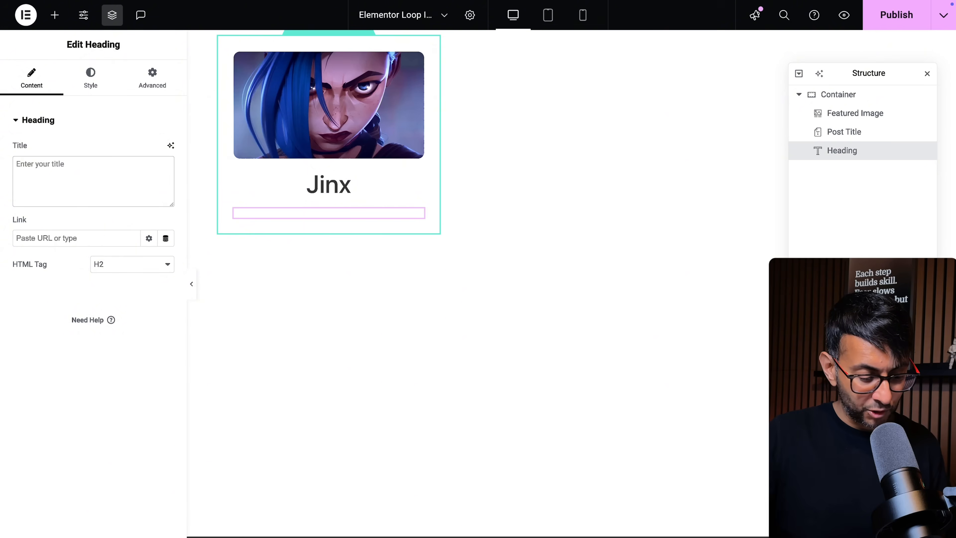
pyautogui.write('Depart')
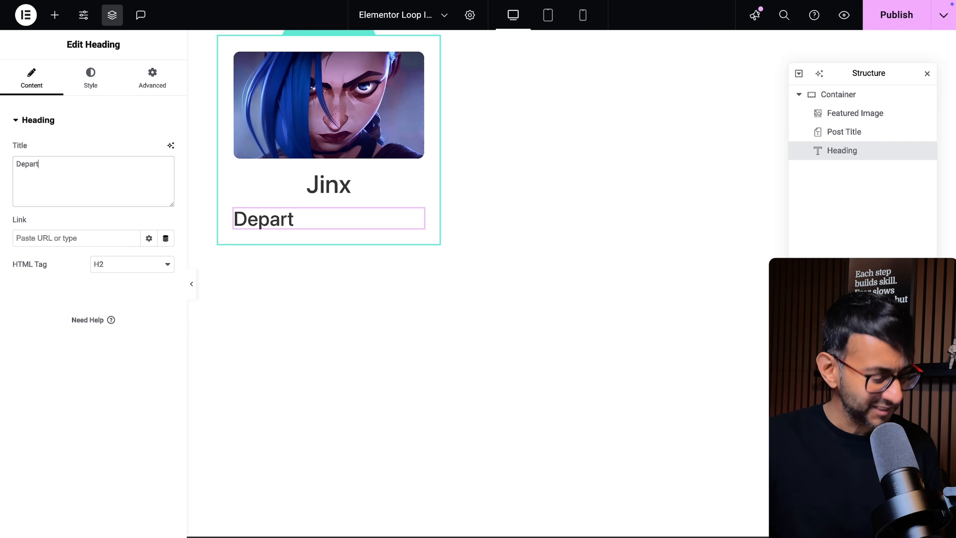
pyautogui.hotkey('ctrl', 'a')
pyautogui.press('BackSpace')
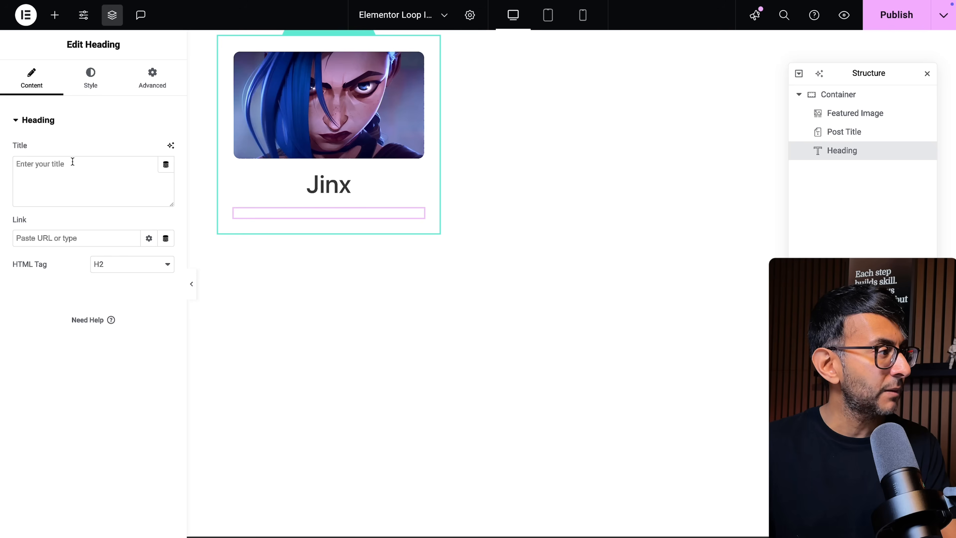
# Step: Bind the heading's title dynamically to the ACF Field with the Years of Experience key
pyautogui.click(77, 137)
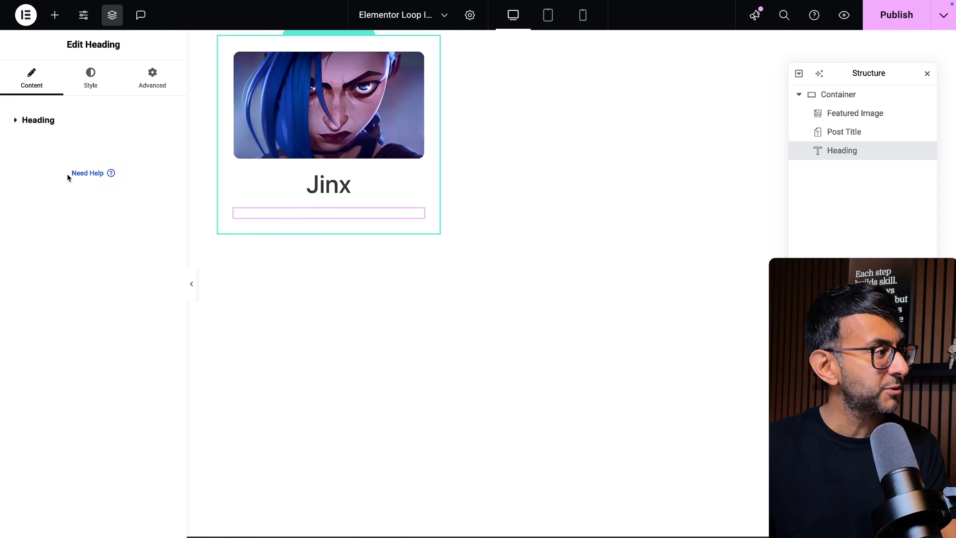
pyautogui.click(43, 122)
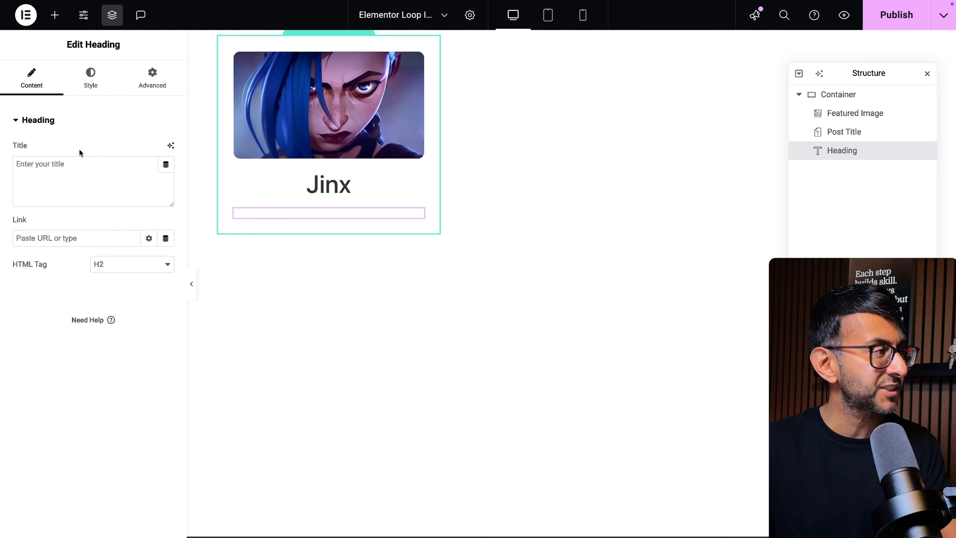
pyautogui.click(165, 165)
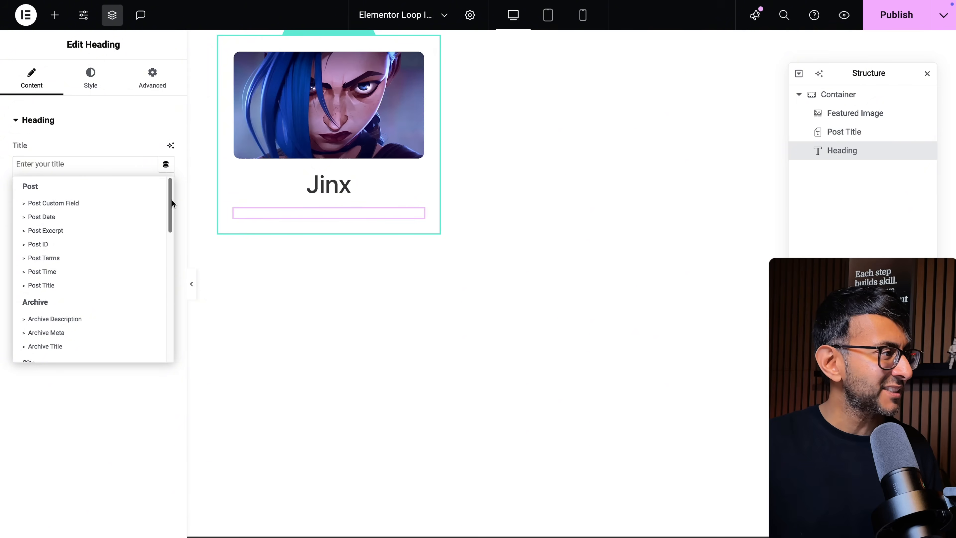
pyautogui.moveTo(171, 200); pyautogui.dragTo(168, 358)
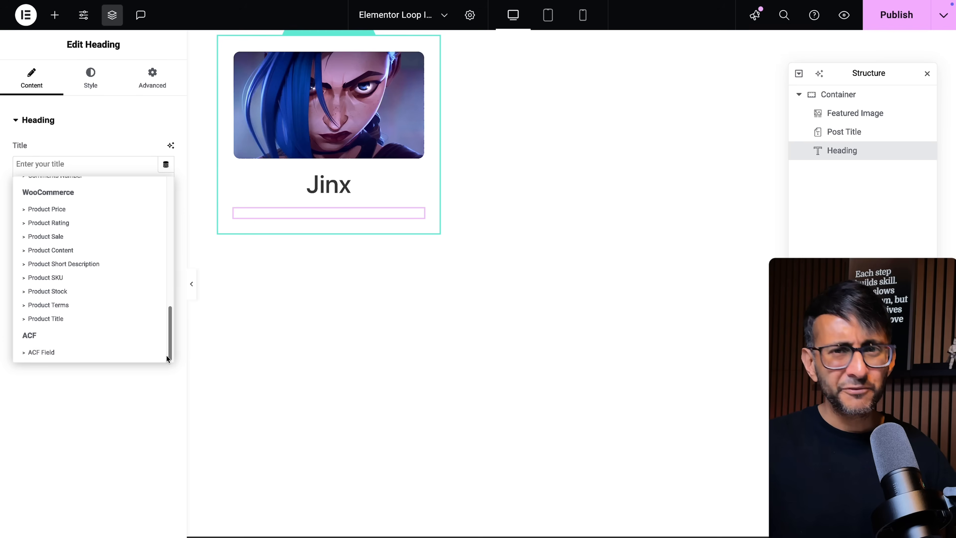
pyautogui.click(100, 357)
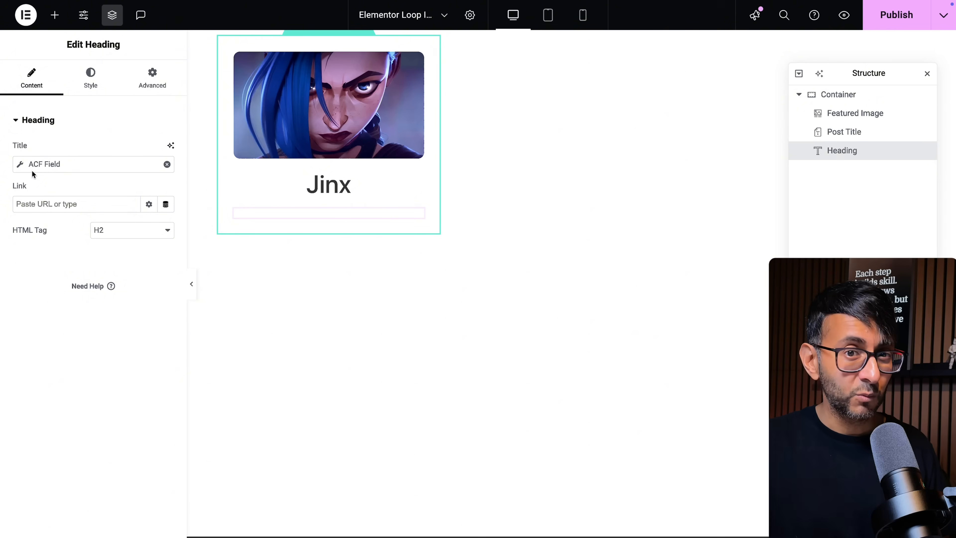
pyautogui.click(20, 165)
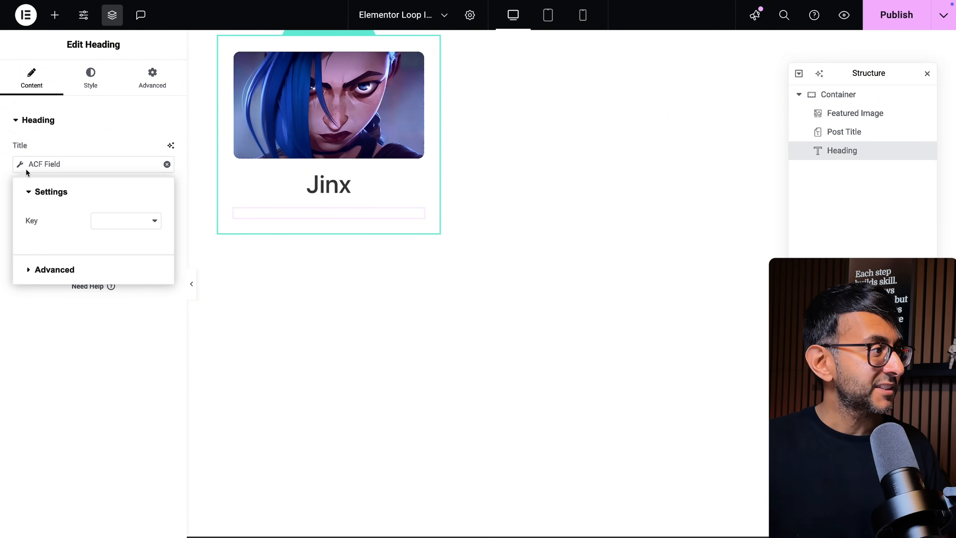
pyautogui.click(116, 225)
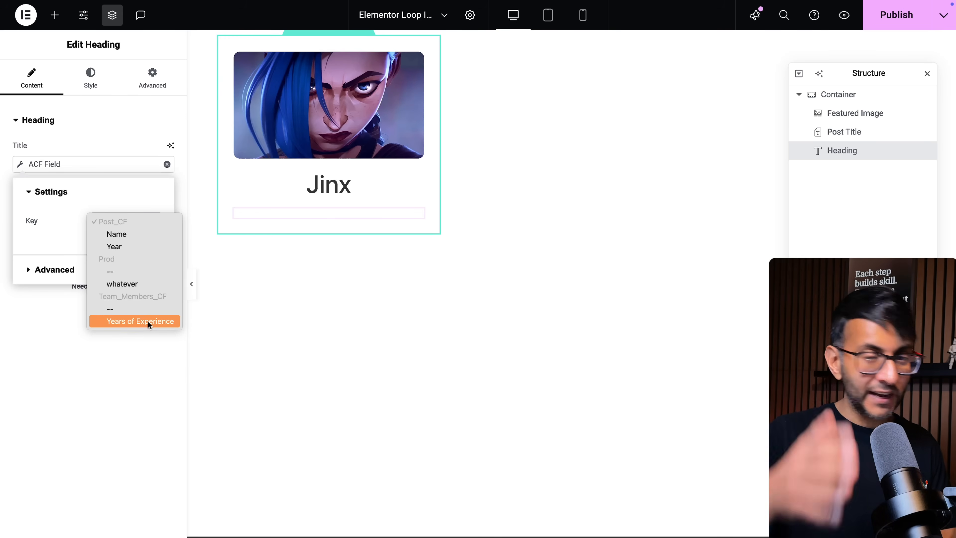
pyautogui.click(148, 320)
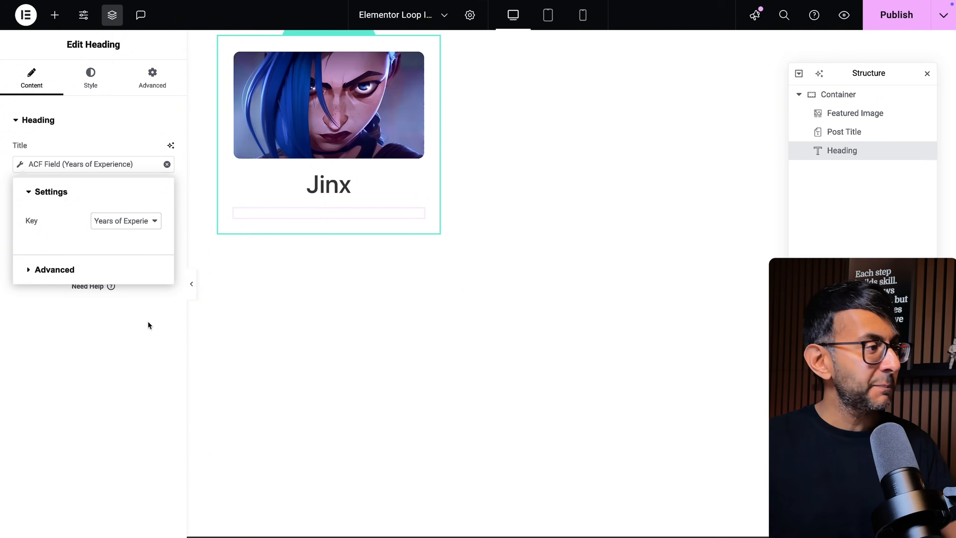
pyautogui.click(340, 217)
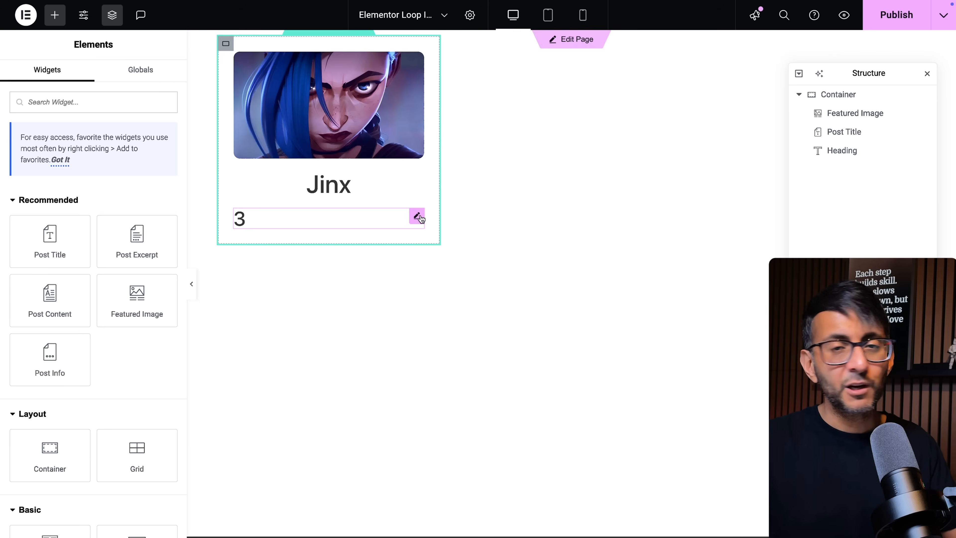
# Step: Center-align the Years of Experience heading below the post title
pyautogui.click(418, 217)
pyautogui.click(91, 75)
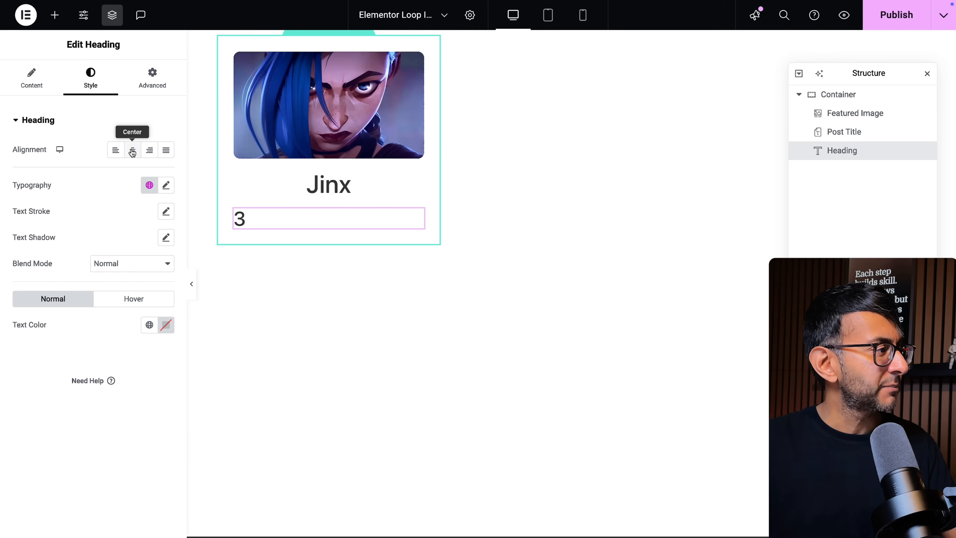
pyautogui.click(133, 151)
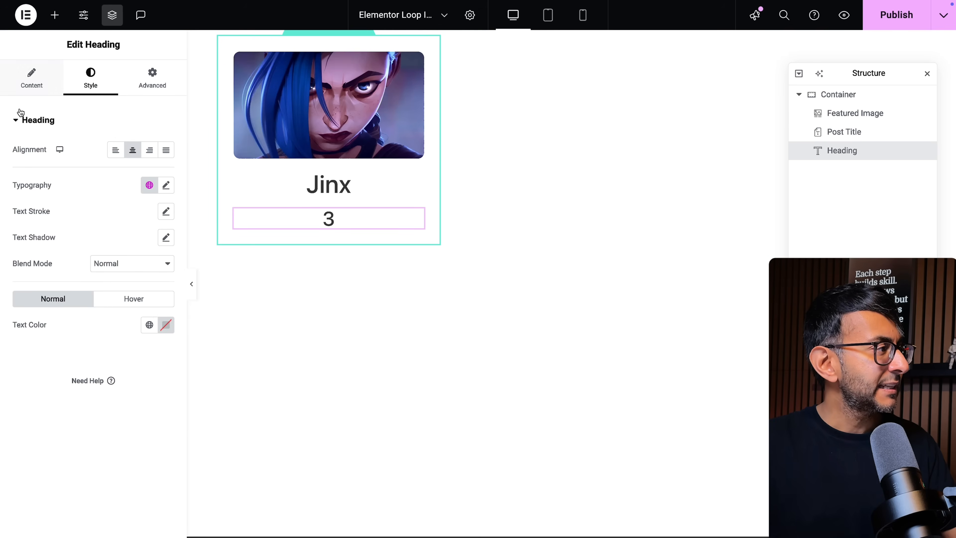
# Step: Surround the heading's dynamic value with "Experience: " before it and " Years" after it
pyautogui.click(30, 90)
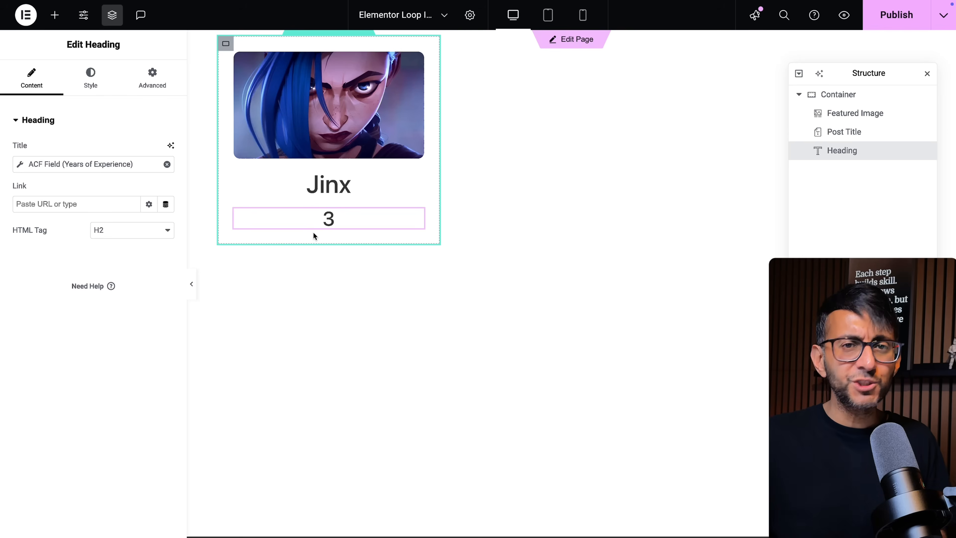
pyautogui.click(20, 166)
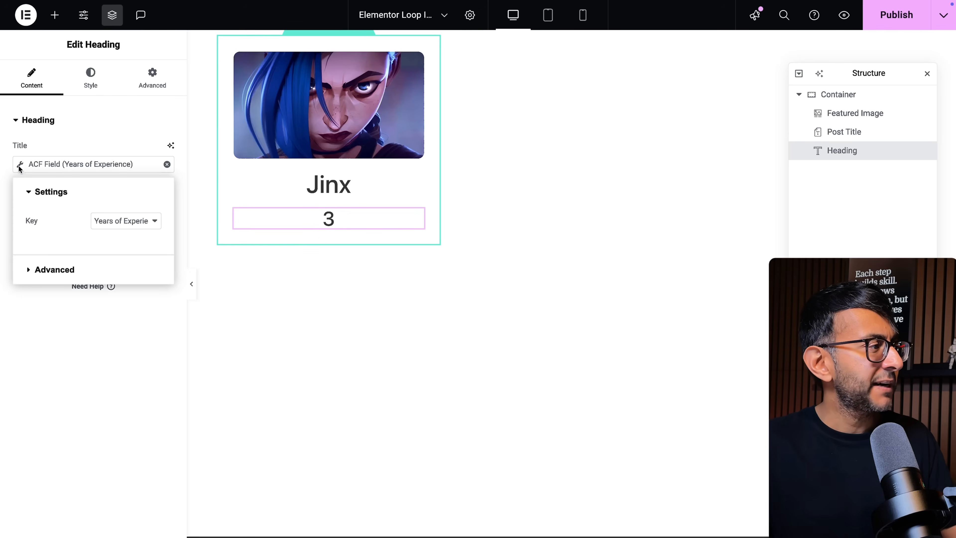
pyautogui.click(98, 269)
pyautogui.click(119, 250)
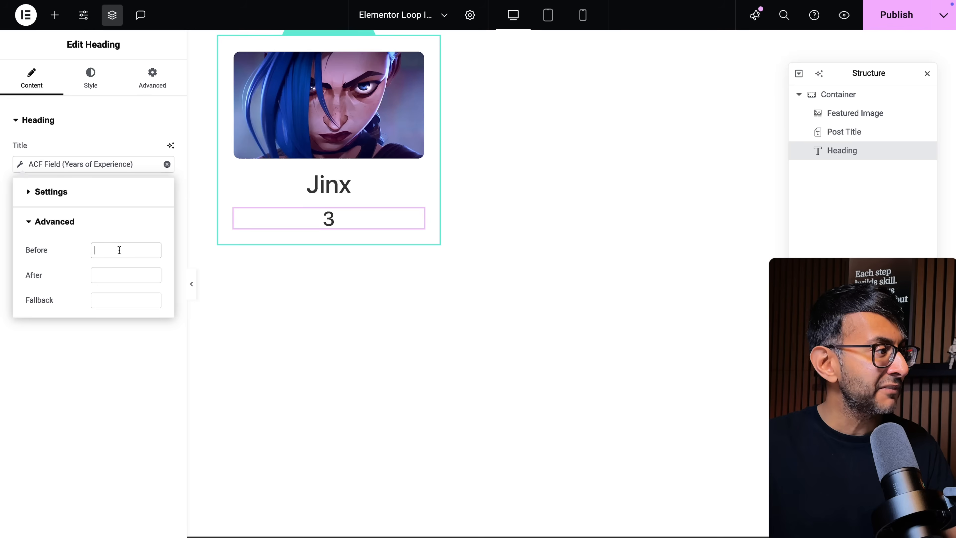
pyautogui.write('Experienc')
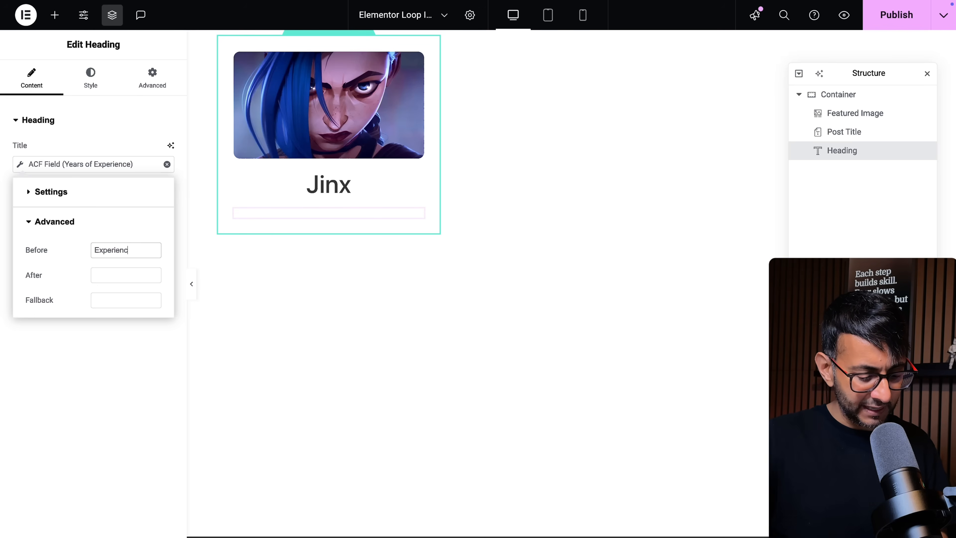
pyautogui.write('e:')
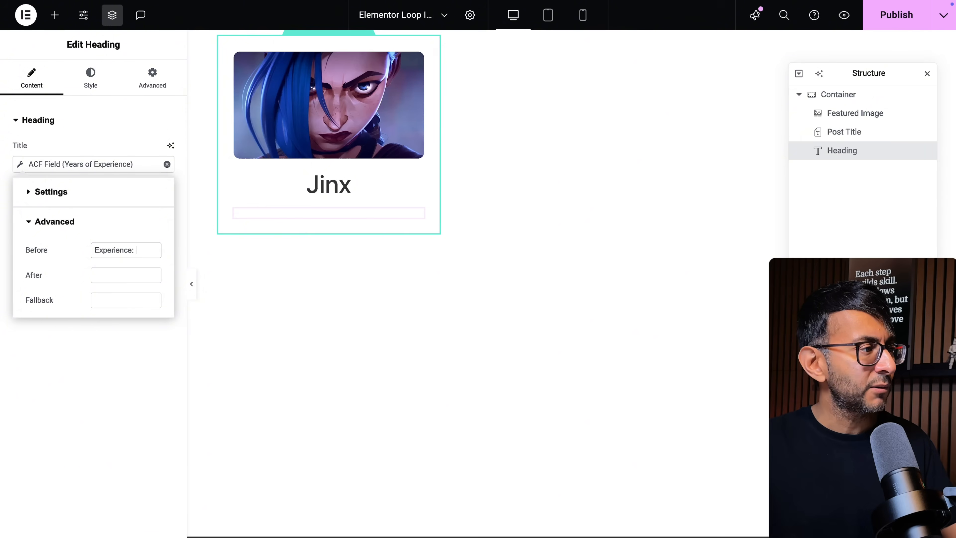
pyautogui.click(121, 271)
pyautogui.write('Years')
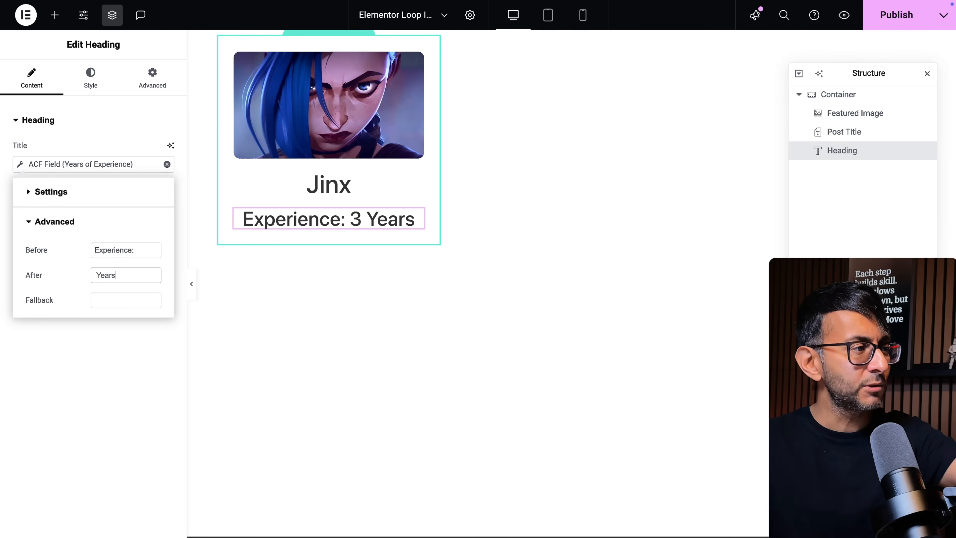
# Step: Set the experience heading's typography size to 16 px
pyautogui.click(91, 79)
pyautogui.click(166, 185)
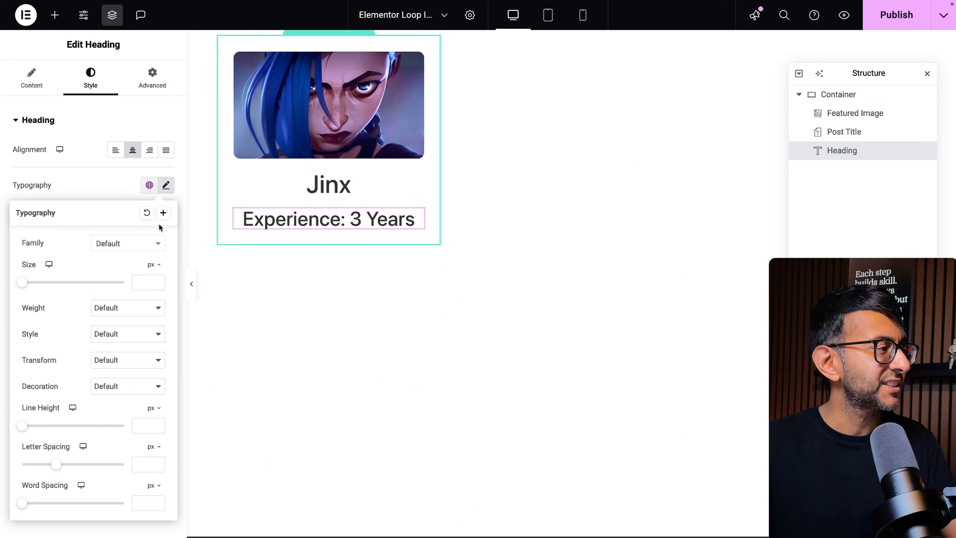
pyautogui.click(140, 282)
pyautogui.write('16')
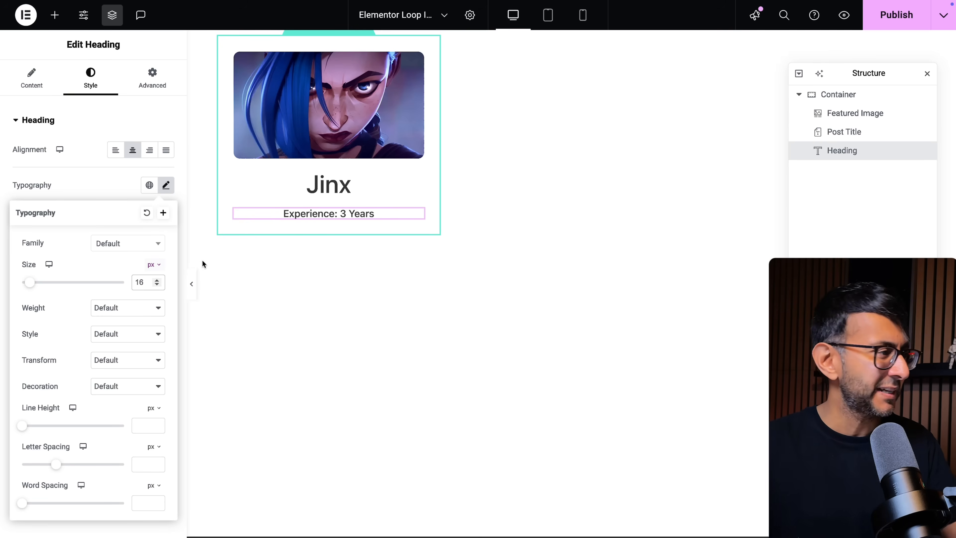
pyautogui.click(103, 187)
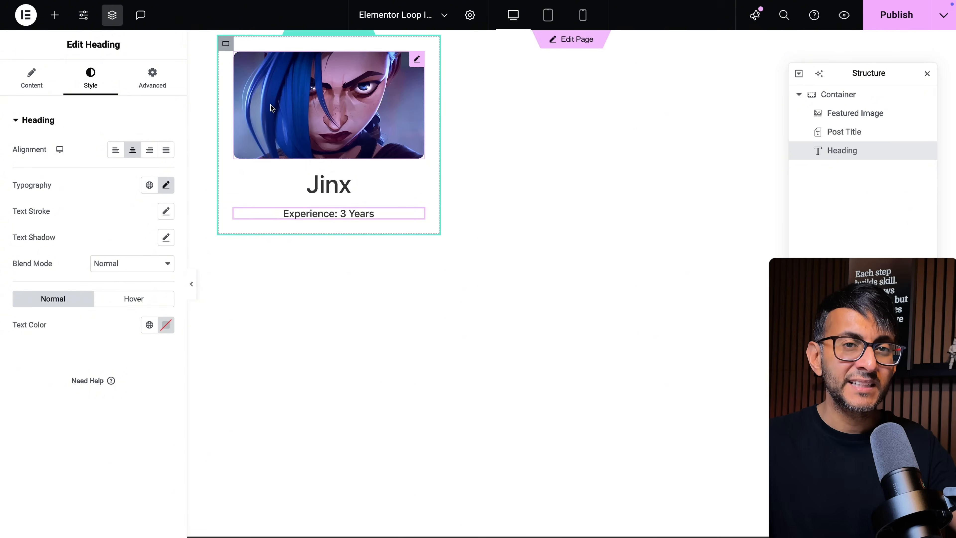
# Step: Add a Post Info widget below the experience heading and remove its Author, Date and Time items
pyautogui.click(55, 15)
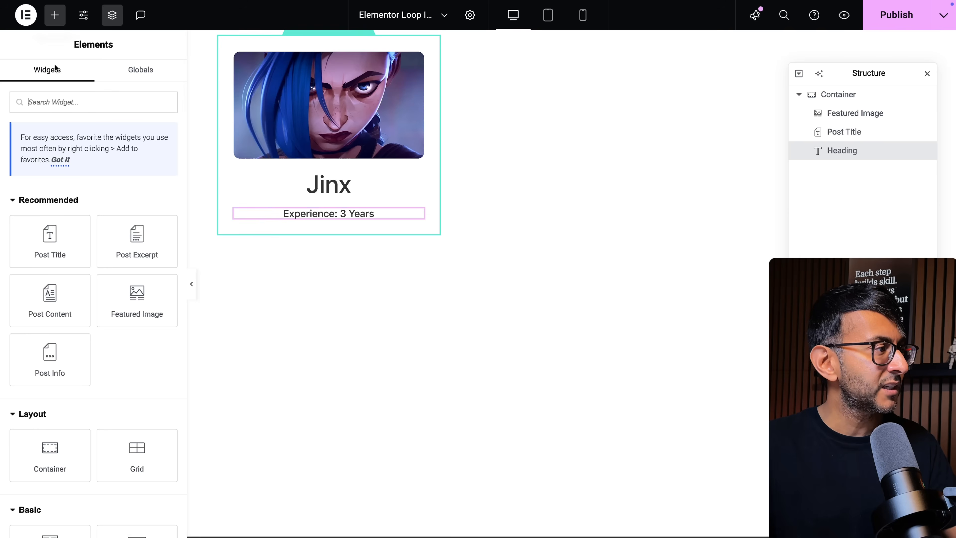
pyautogui.click(58, 358)
pyautogui.click(161, 186)
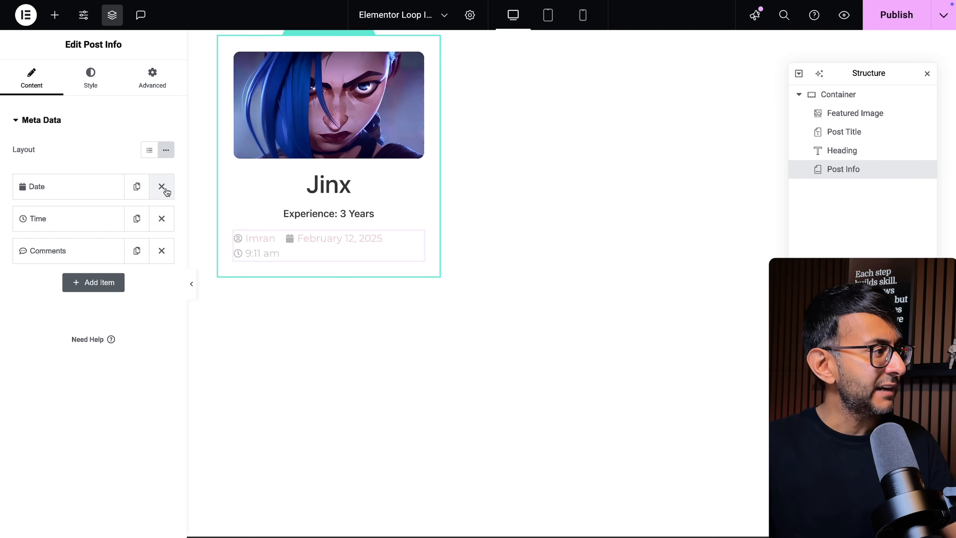
pyautogui.click(162, 187)
pyautogui.click(161, 187)
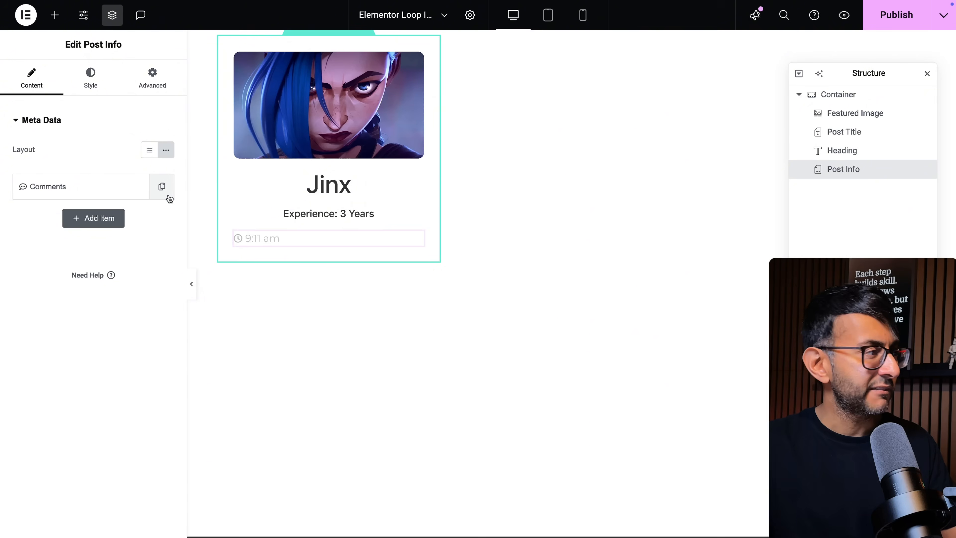
# Step: Change the type of the Post Info widget's remaining Comments item to Terms
pyautogui.click(103, 190)
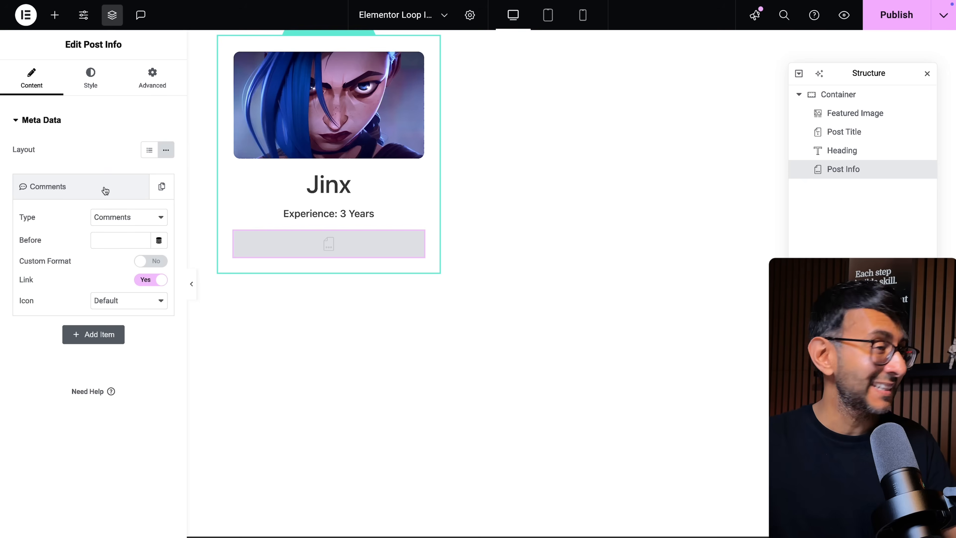
pyautogui.click(155, 217)
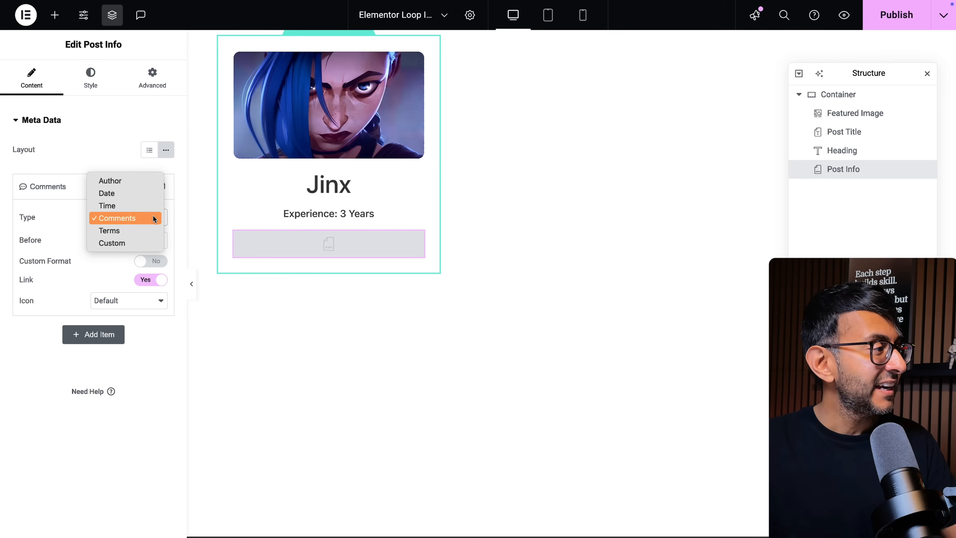
pyautogui.click(142, 234)
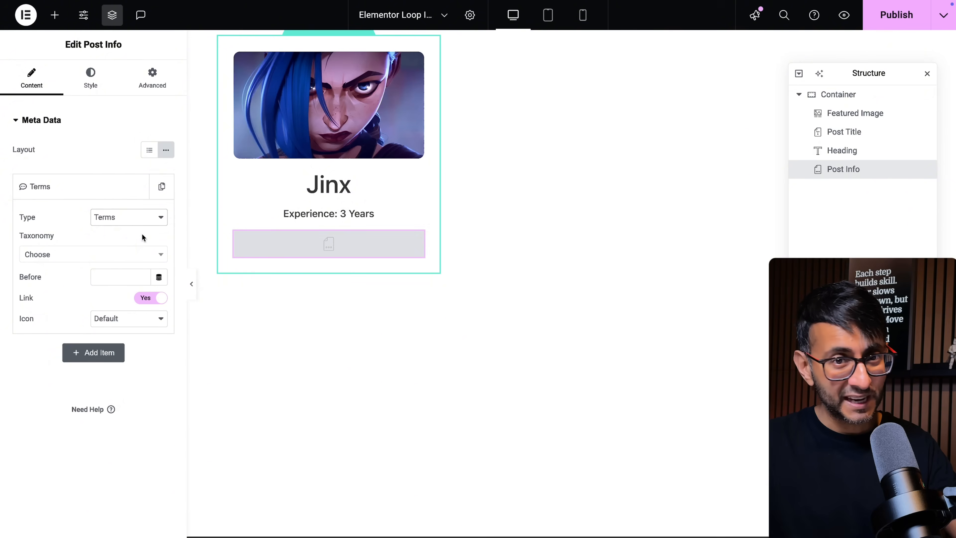
# Step: Try the Custom type with an ACF Field source for the Post Info item, and return its type to Terms
pyautogui.click(135, 217)
pyautogui.click(126, 229)
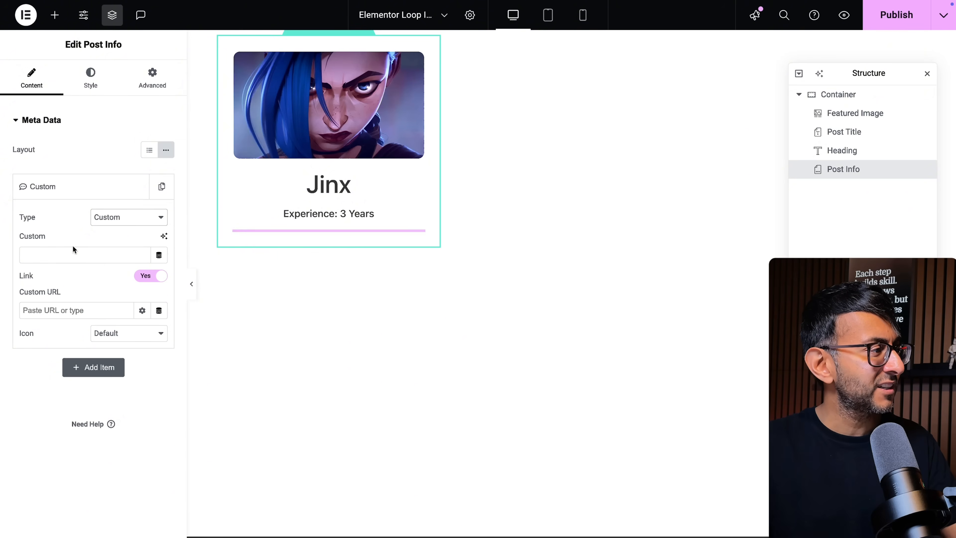
pyautogui.click(159, 255)
pyautogui.scroll(-5, 113, 376)
pyautogui.click(64, 437)
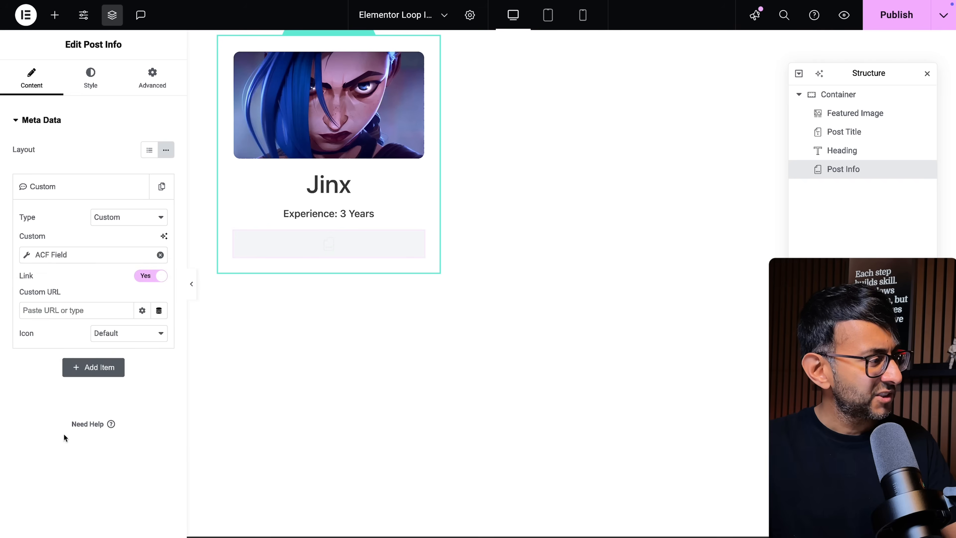
pyautogui.click(27, 255)
pyautogui.click(152, 311)
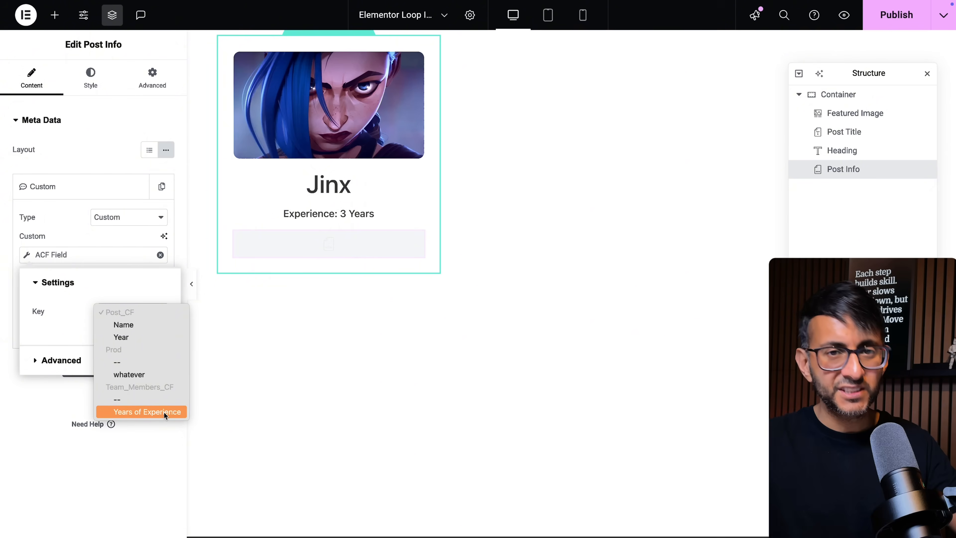
pyautogui.click(137, 218)
pyautogui.click(137, 220)
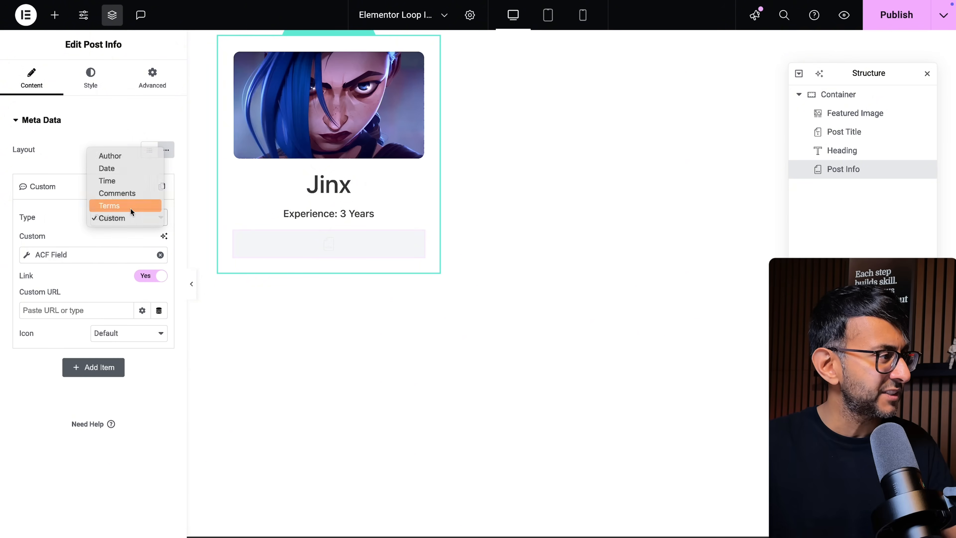
pyautogui.click(130, 208)
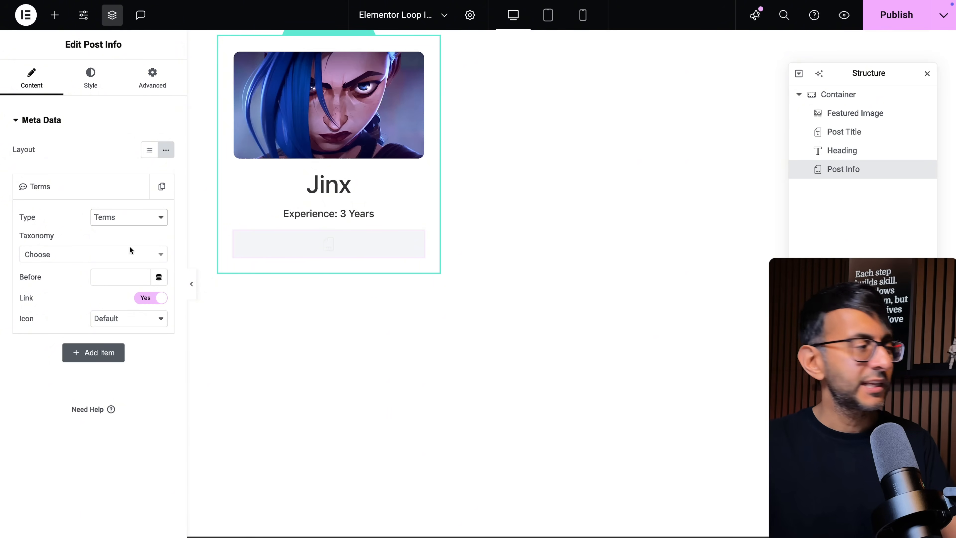
# Step: Set the Terms item's taxonomy to Departments, with its link turned off and its icon set to None
pyautogui.click(128, 254)
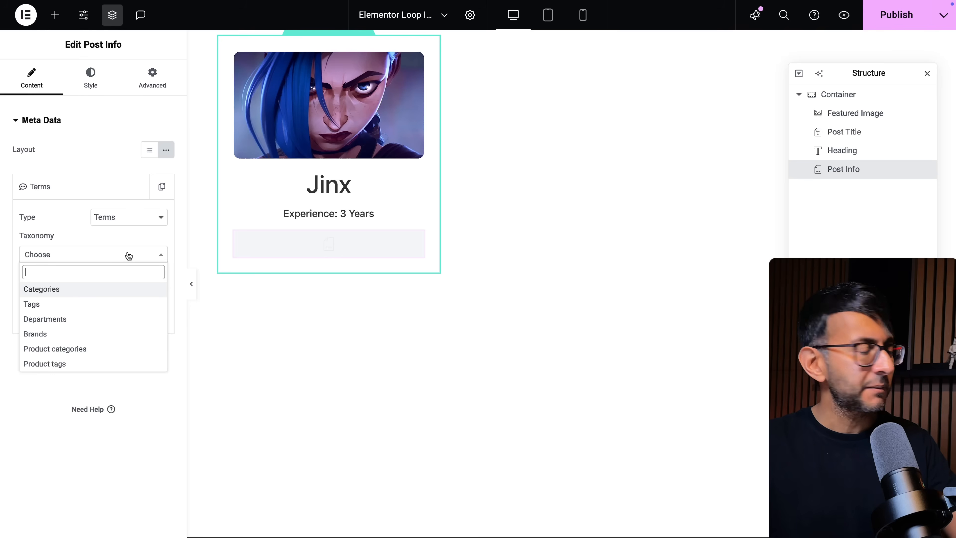
pyautogui.click(112, 319)
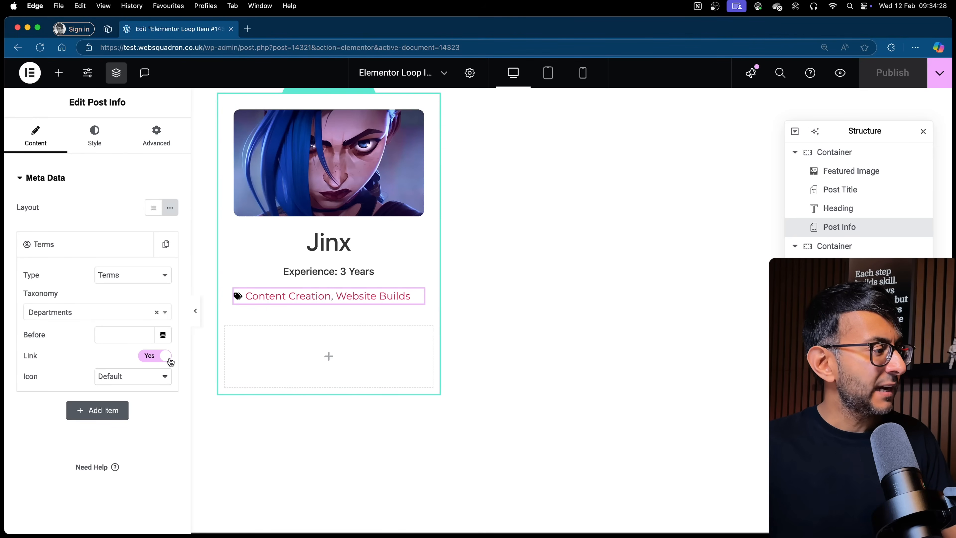
pyautogui.click(152, 377)
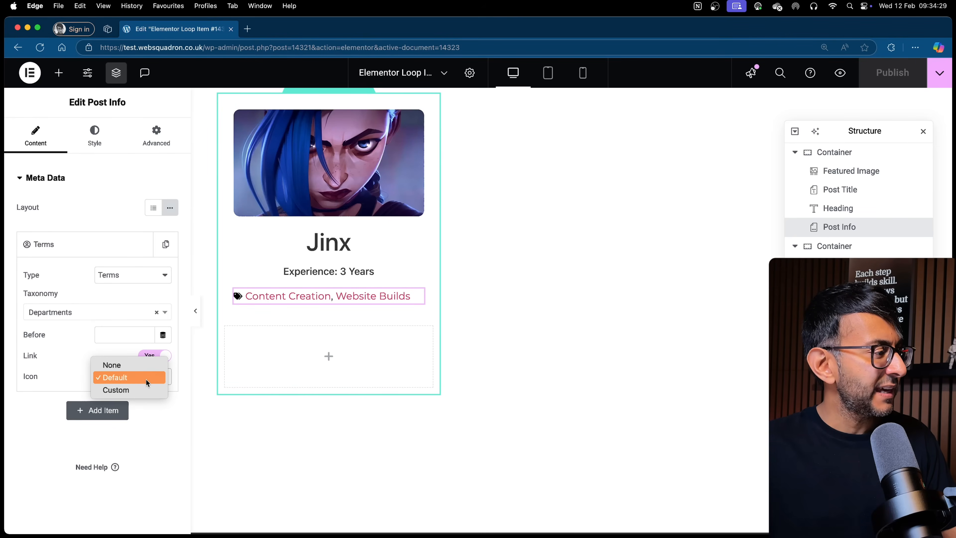
pyautogui.click(145, 365)
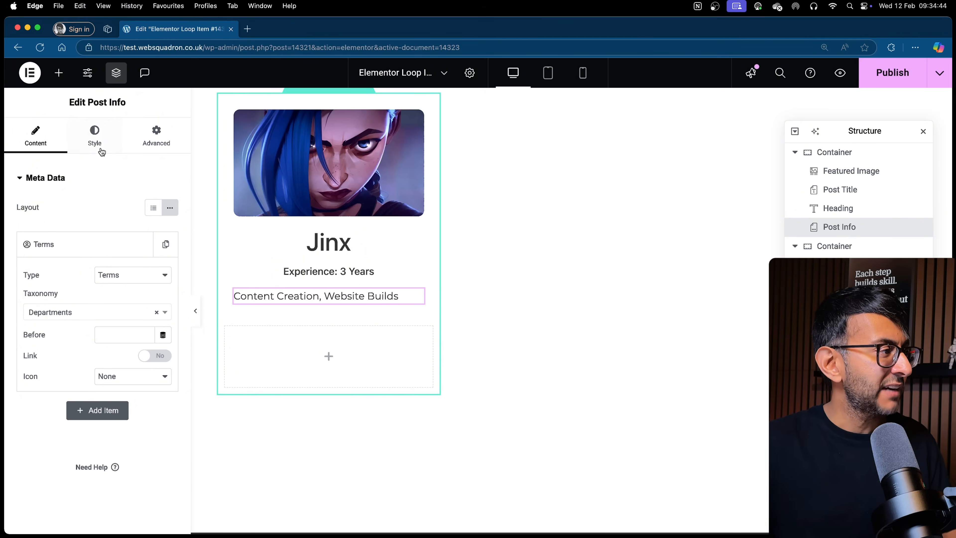
# Step: Centre the Post Info widget's list and enter "Depts: " as the Before text of its Terms item
pyautogui.click(94, 136)
pyautogui.click(154, 247)
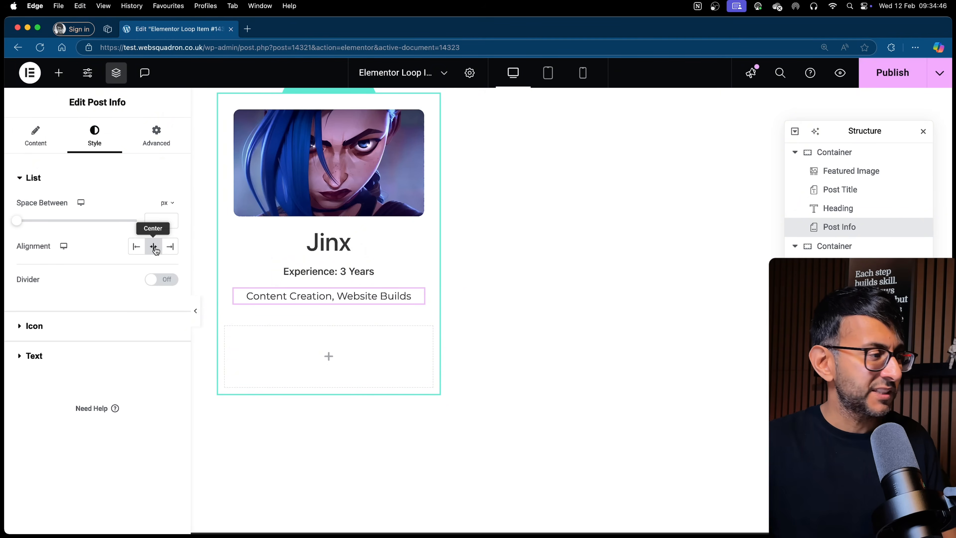
pyautogui.click(36, 137)
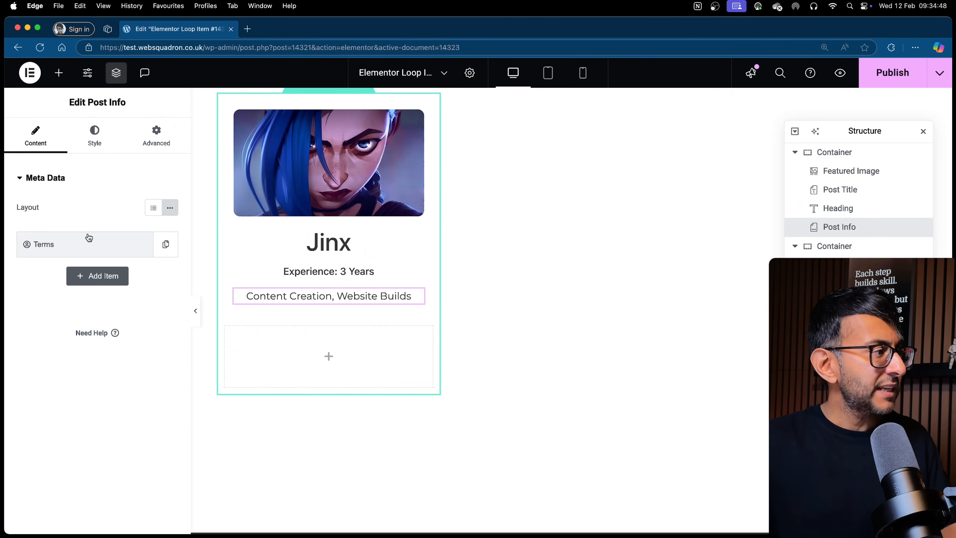
pyautogui.click(49, 249)
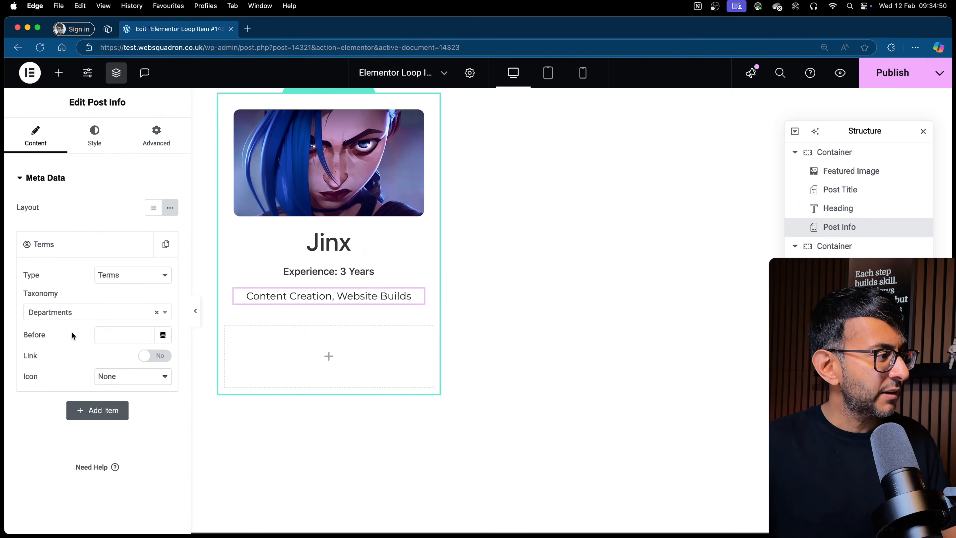
pyautogui.click(113, 333)
pyautogui.write('De')
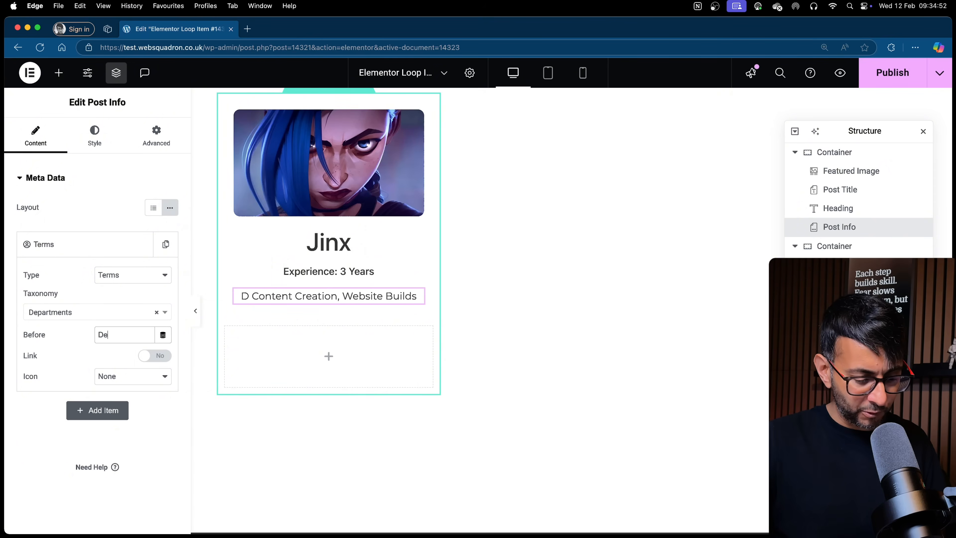
pyautogui.write('pt: ')
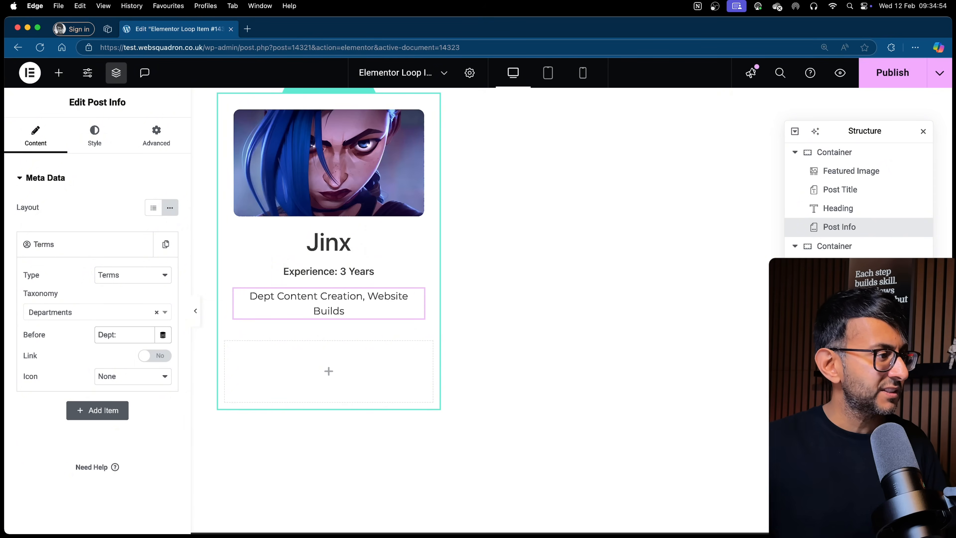
pyautogui.write('s')
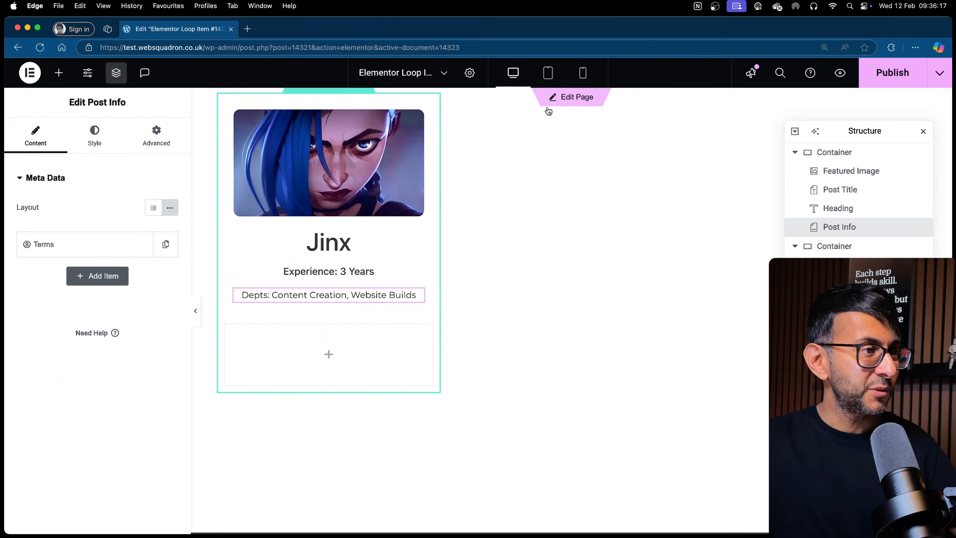
# Step: Try a <b> tag in front of "Depts:" in the Terms item's Before text, and remove it
pyautogui.click(61, 247)
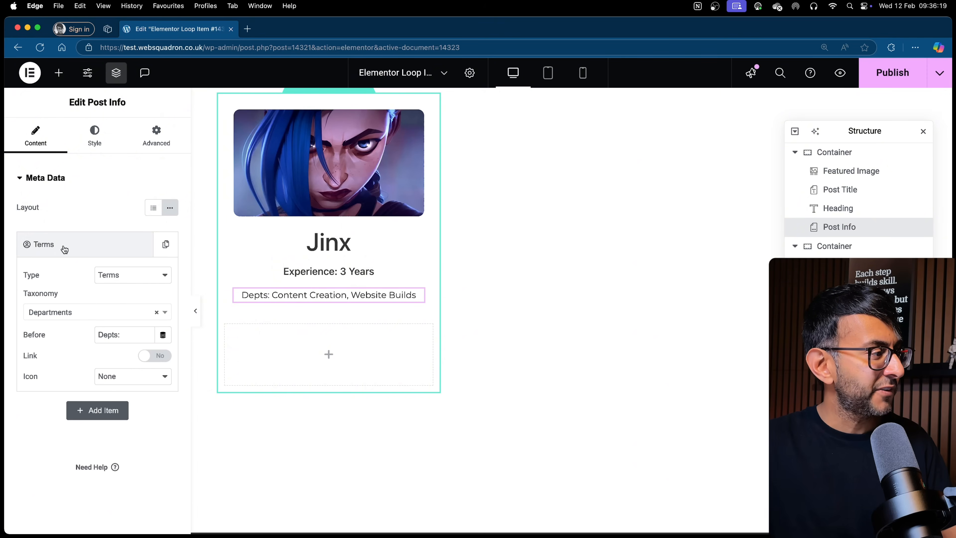
pyautogui.click(96, 335)
pyautogui.write('<b>')
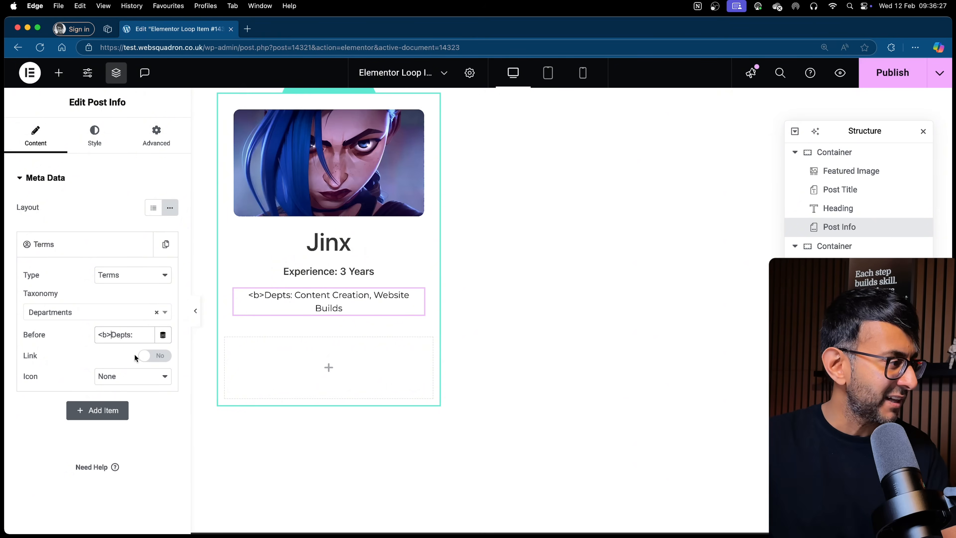
pyautogui.press('BackSpace')
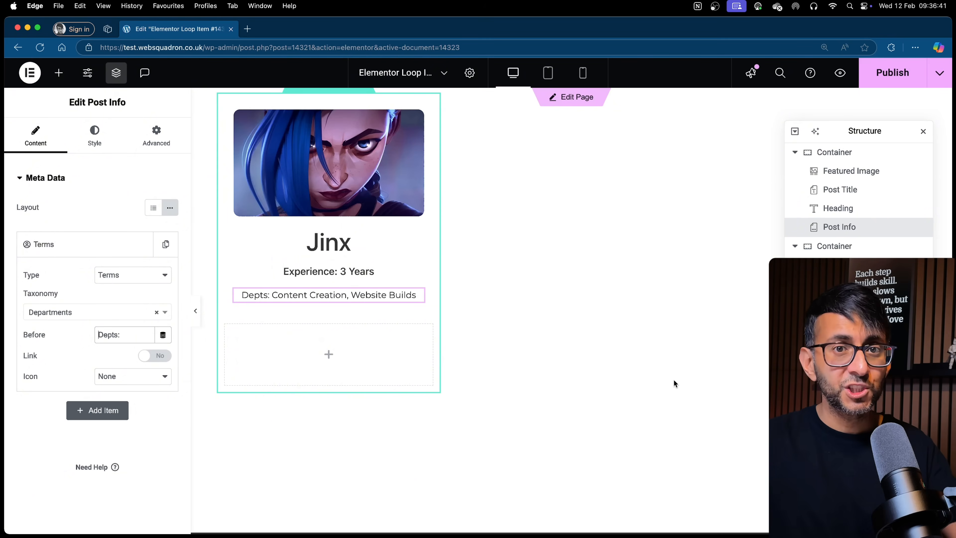
# Step: With the featured image selected, move the Structure panel closer to the card and preview the published team page
pyautogui.click(419, 119)
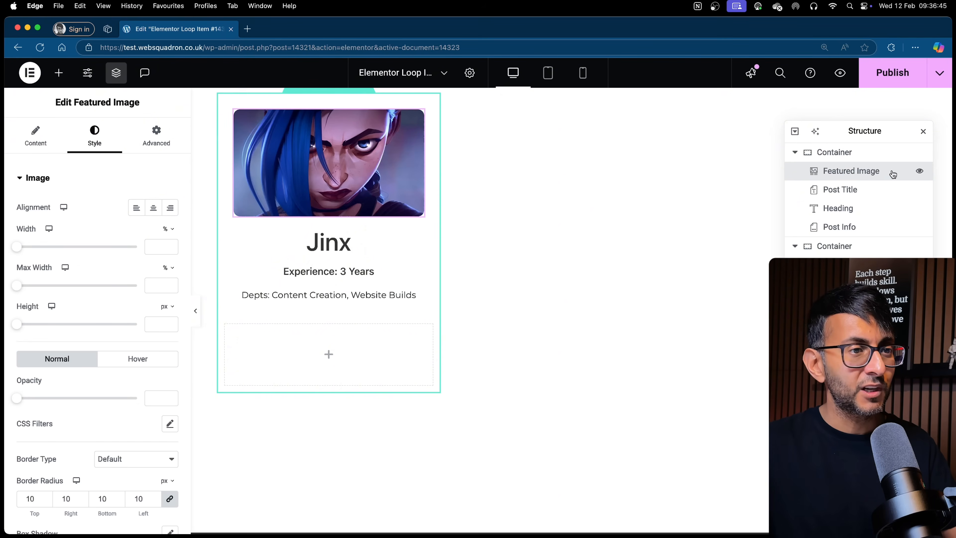
pyautogui.moveTo(855, 131); pyautogui.dragTo(664, 122)
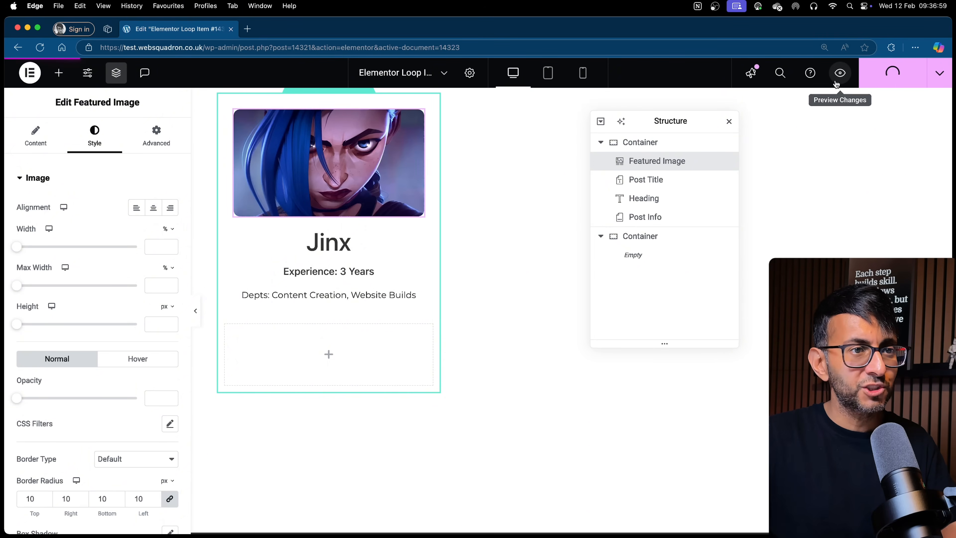
pyautogui.click(841, 74)
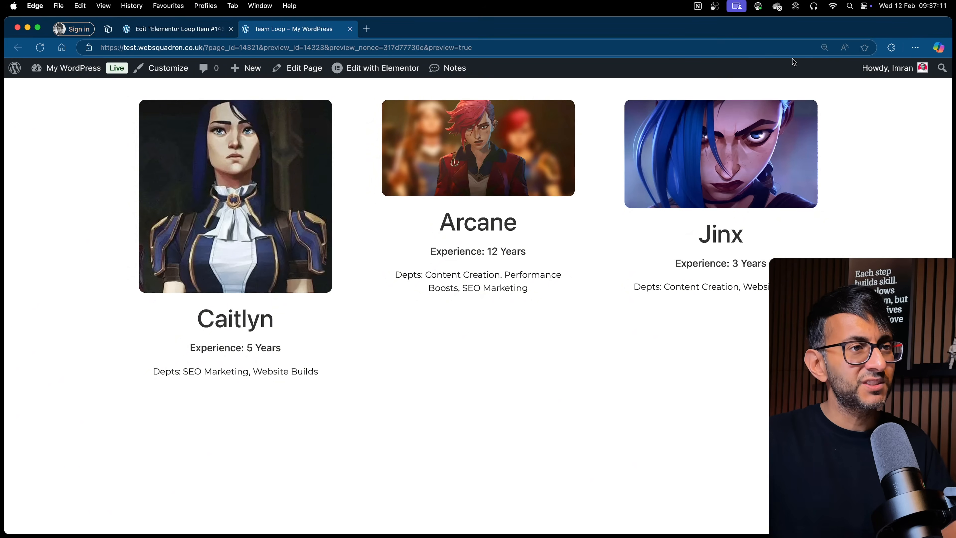
pyautogui.click(349, 30)
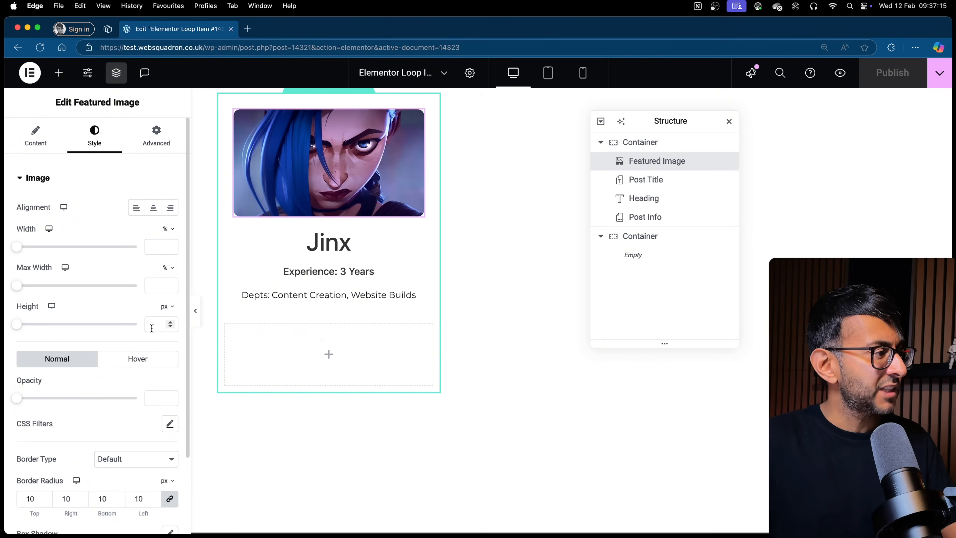
# Step: Set the featured image's height to 200 px with object fit Cover and object position Top Center
pyautogui.moveTo(22, 325); pyautogui.dragTo(65, 325)
pyautogui.click(141, 349)
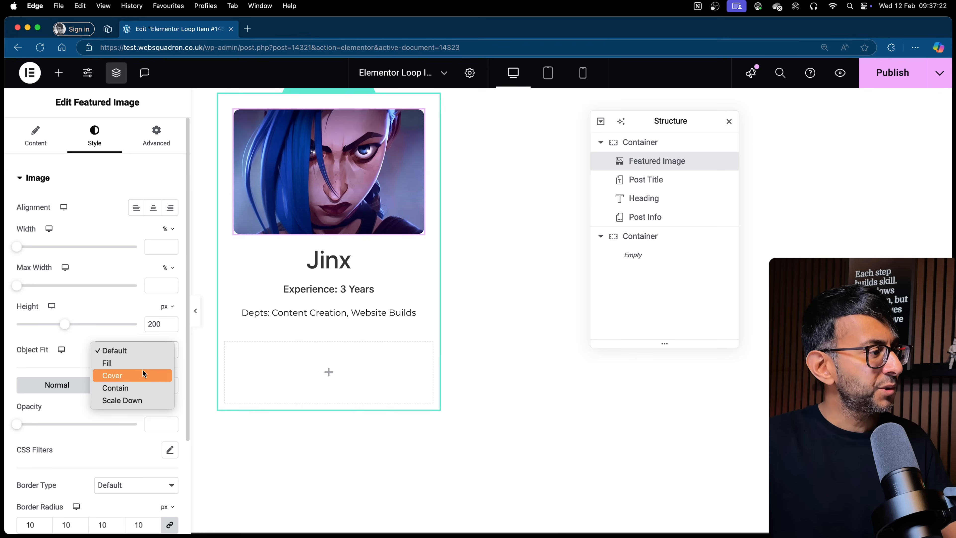
pyautogui.click(143, 374)
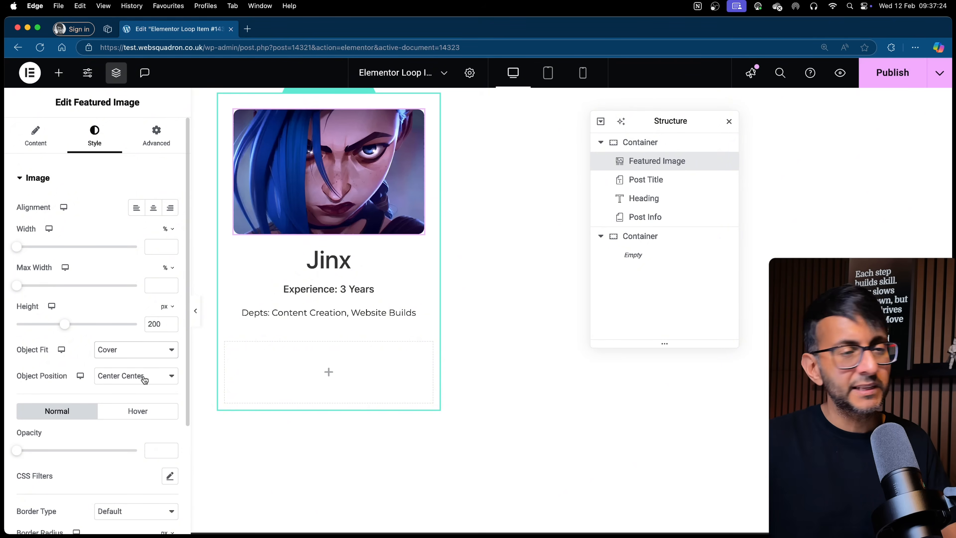
pyautogui.click(146, 377)
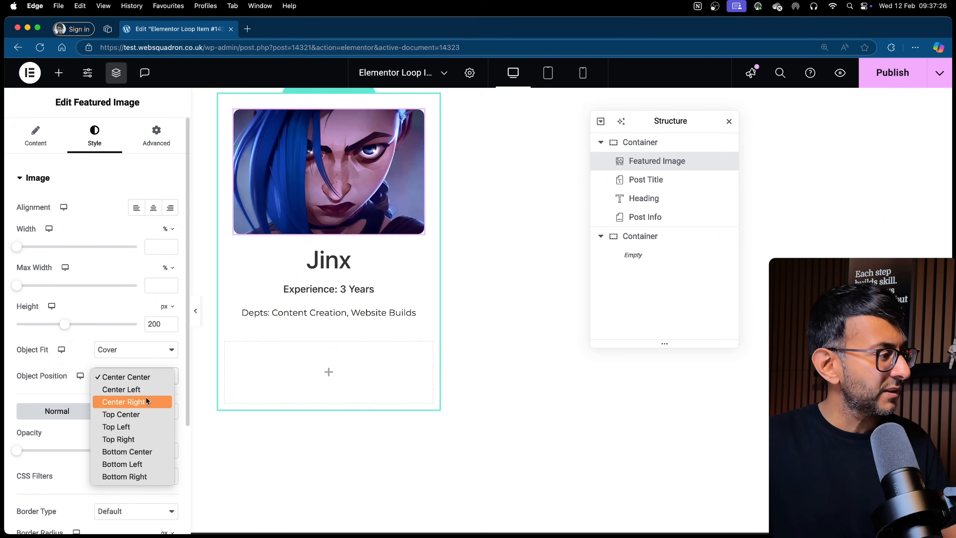
pyautogui.click(145, 416)
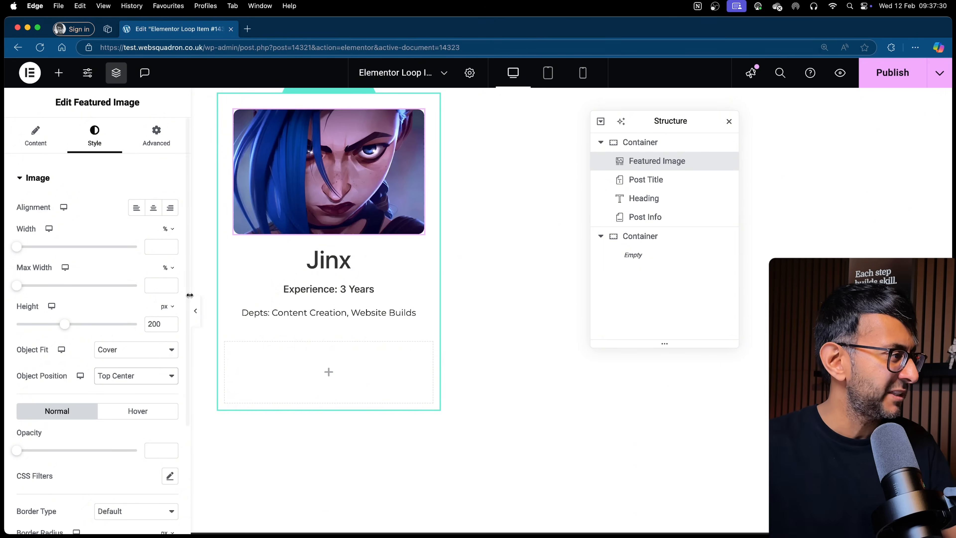
# Step: Set the featured image's width and max width to 100%, and publish the loop item for a preview
pyautogui.write('100')
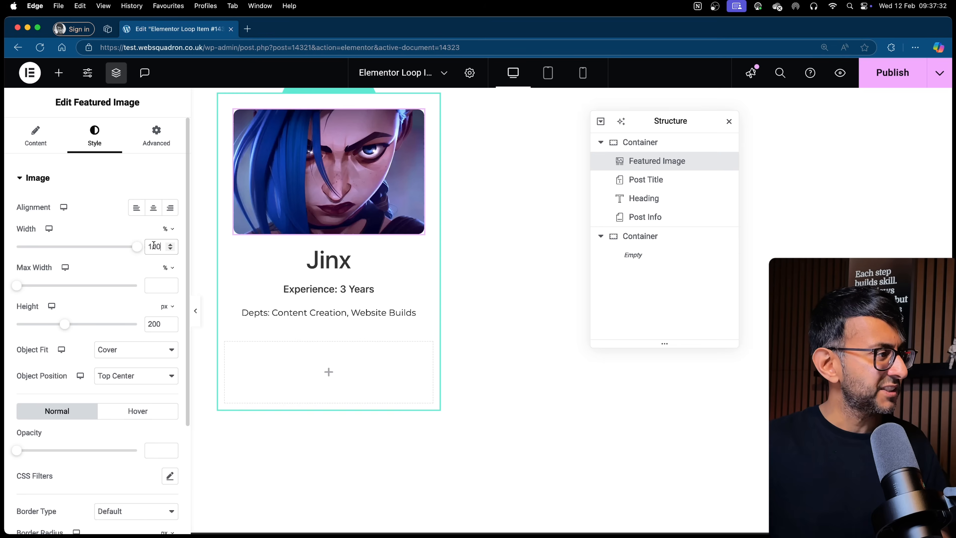
pyautogui.click(150, 287)
pyautogui.write('100')
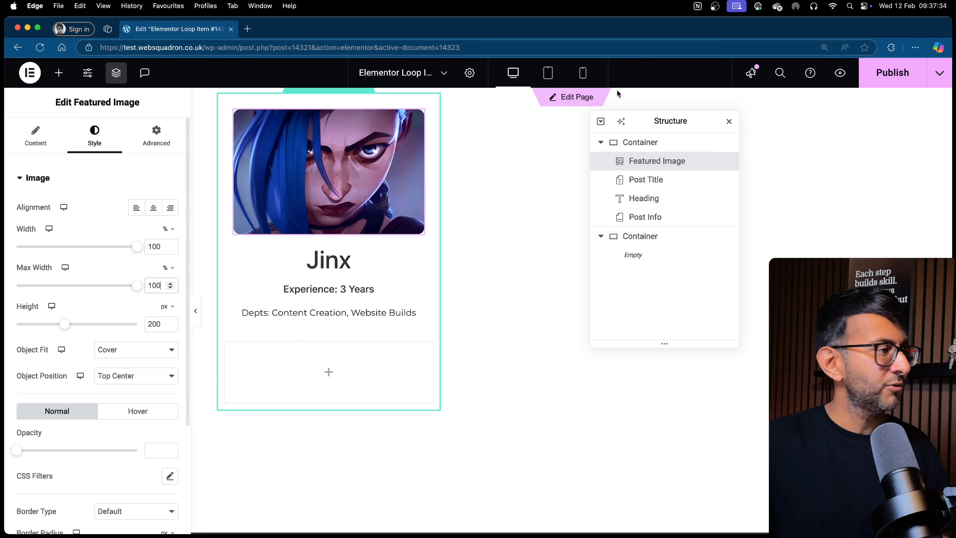
pyautogui.click(896, 72)
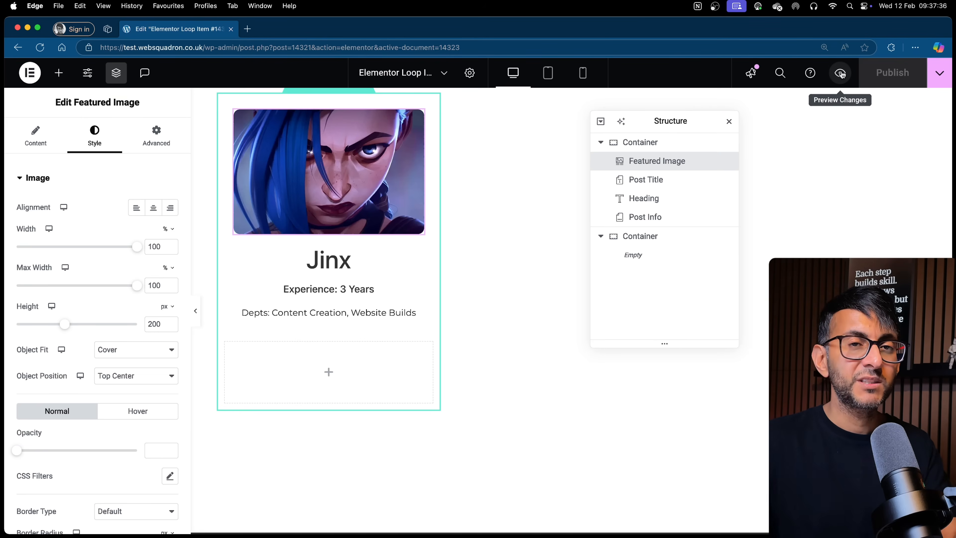
pyautogui.click(841, 73)
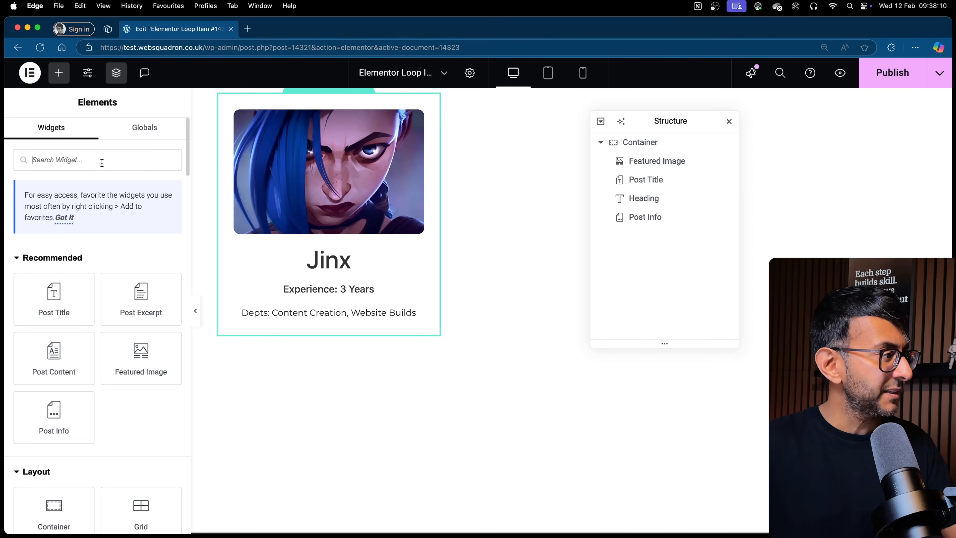
# Step: Add an Image widget below the Post Info widget and delete the extra empty container beneath the card
pyautogui.write('ima')
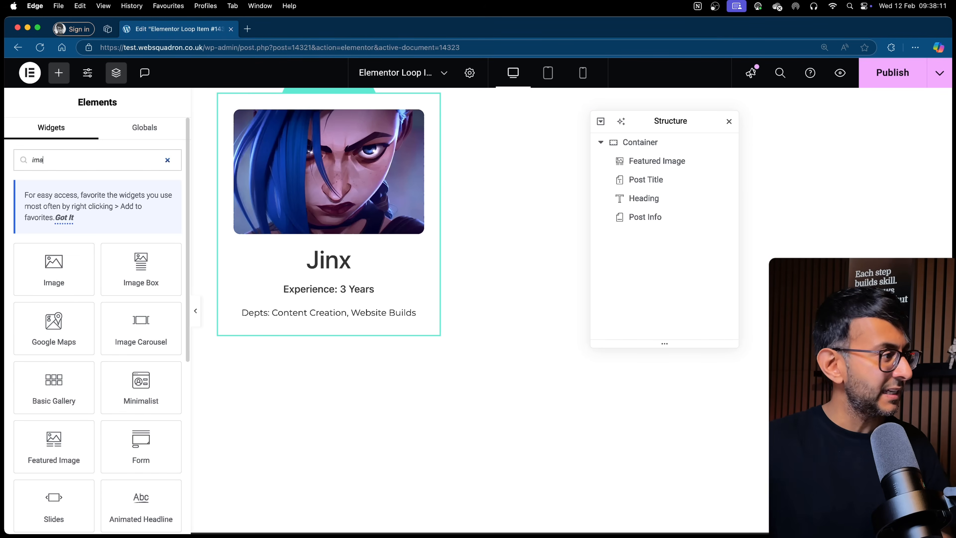
pyautogui.click(58, 268)
pyautogui.moveTo(636, 255); pyautogui.dragTo(652, 227)
pyautogui.rightClick(655, 283)
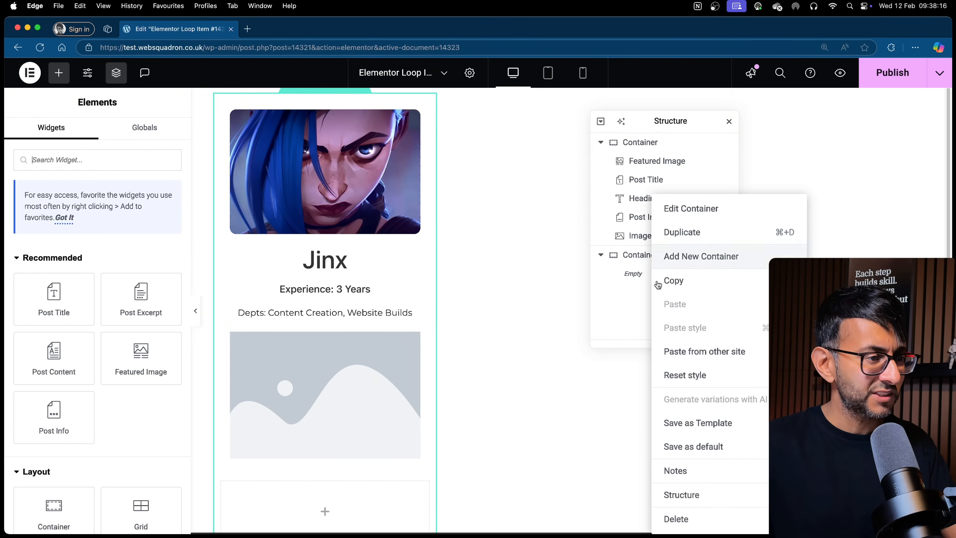
pyautogui.click(718, 516)
# Step: Set the new Image widget's image resolution to Full
pyautogui.click(648, 237)
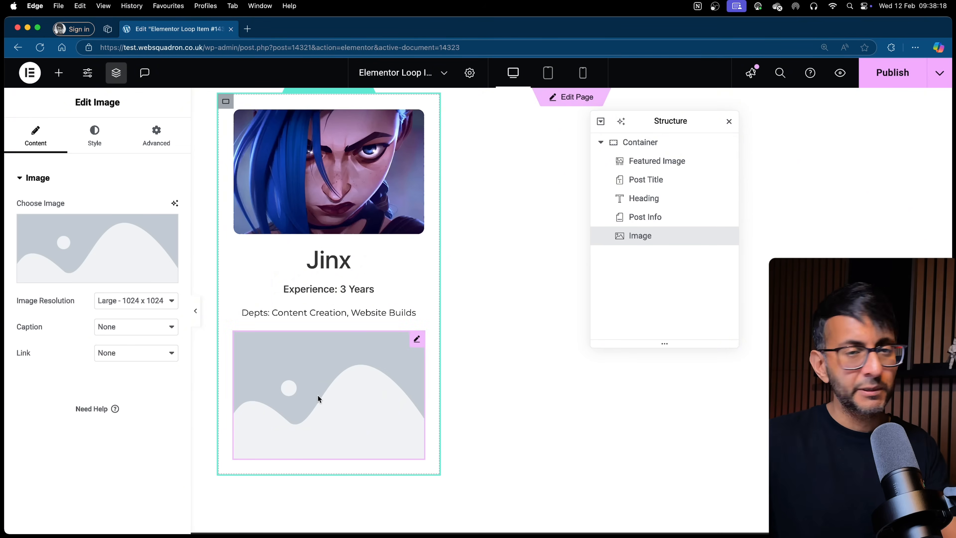
pyautogui.click(141, 300)
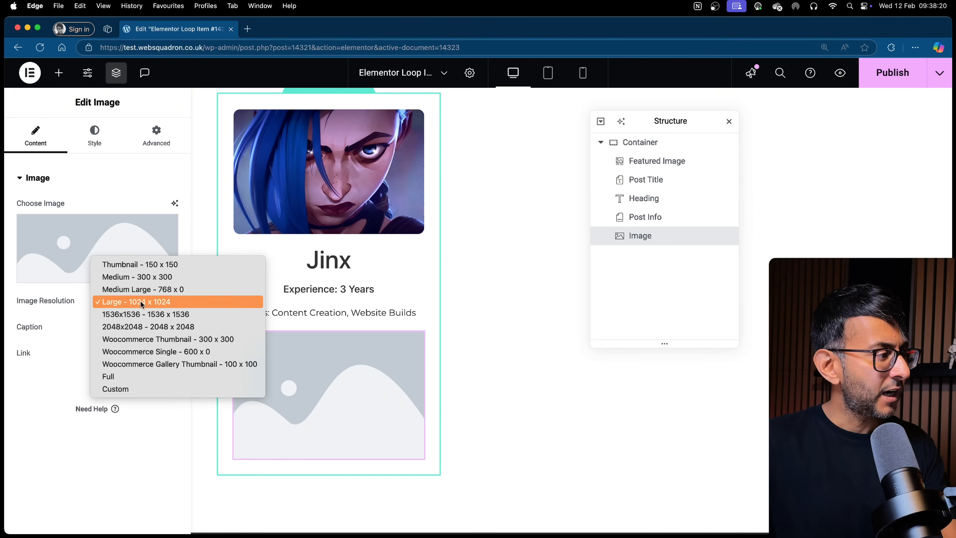
pyautogui.click(142, 374)
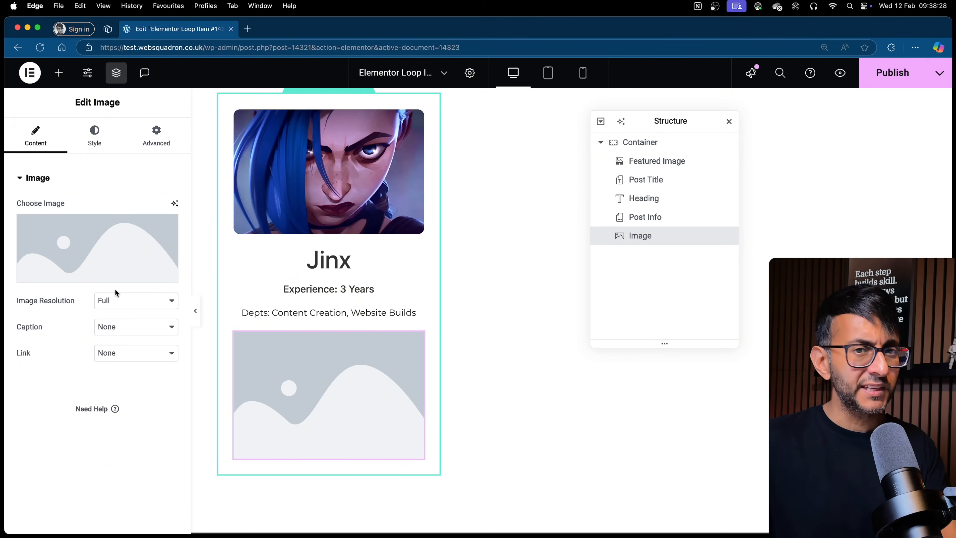
# Step: Insert vr3.webp from the media library as the Image widget's static picture
pyautogui.moveTo(143, 277)
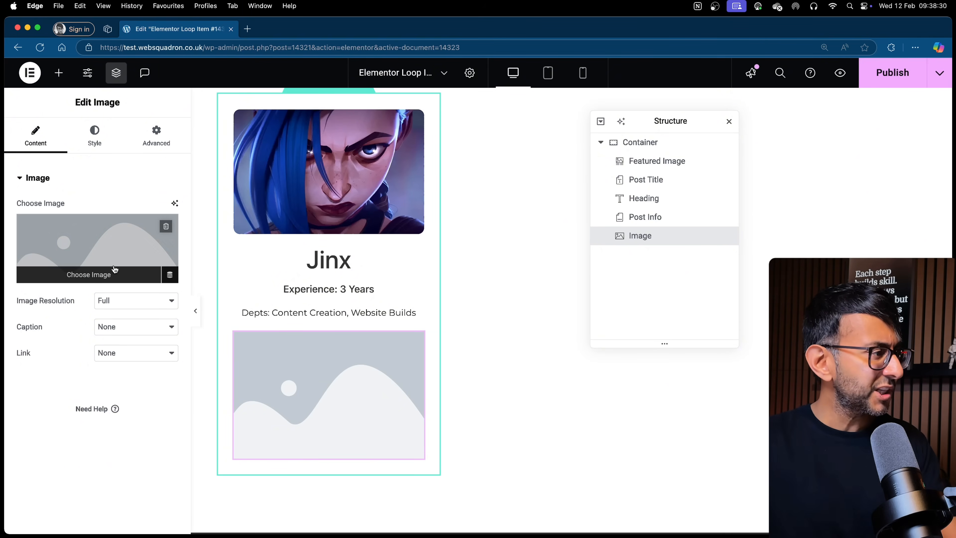
pyautogui.click(97, 247)
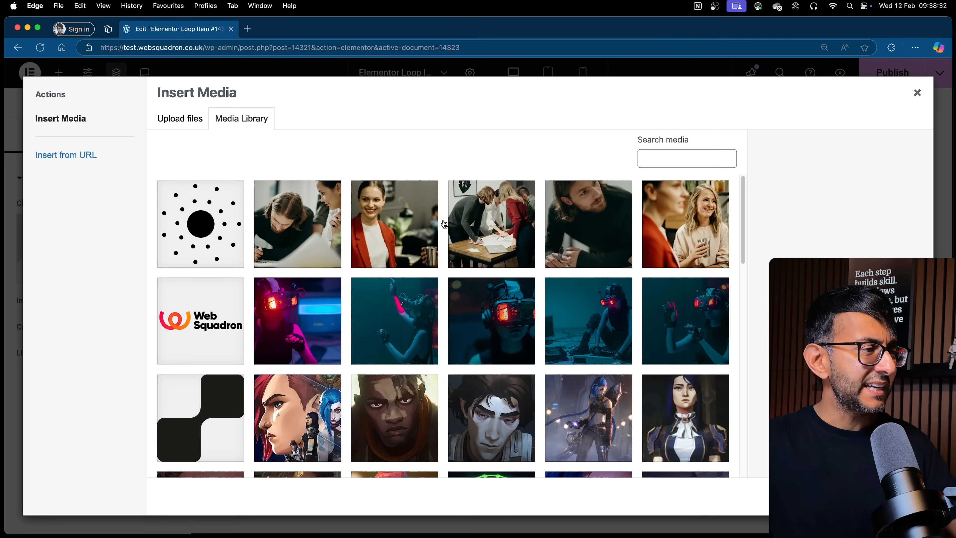
pyautogui.scroll(-5, 616, 304)
pyautogui.scroll(4, 566, 248)
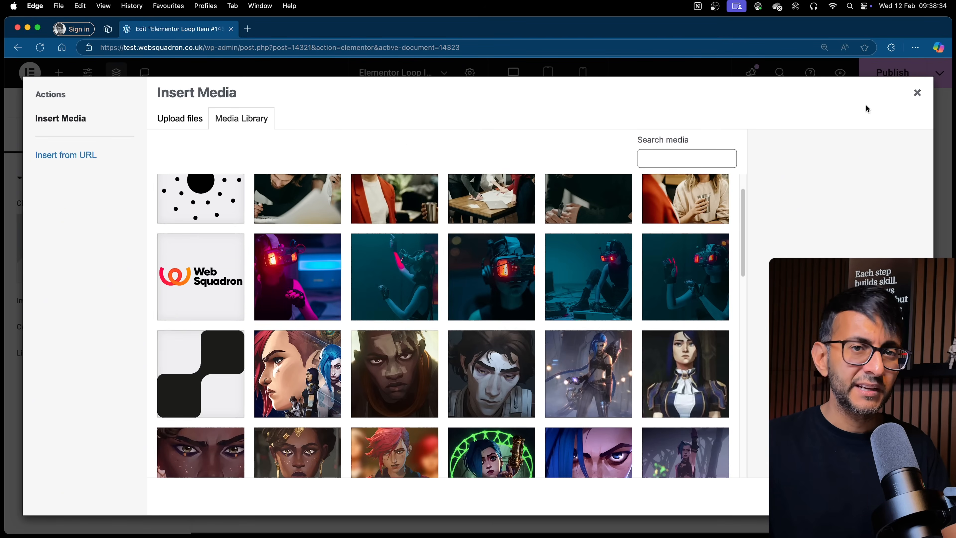
pyautogui.click(291, 285)
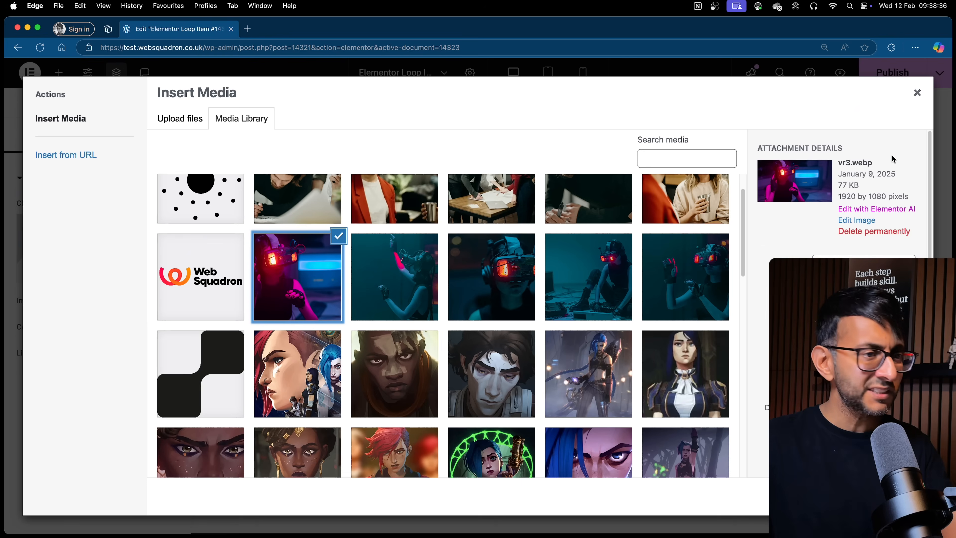
pyautogui.click(907, 497)
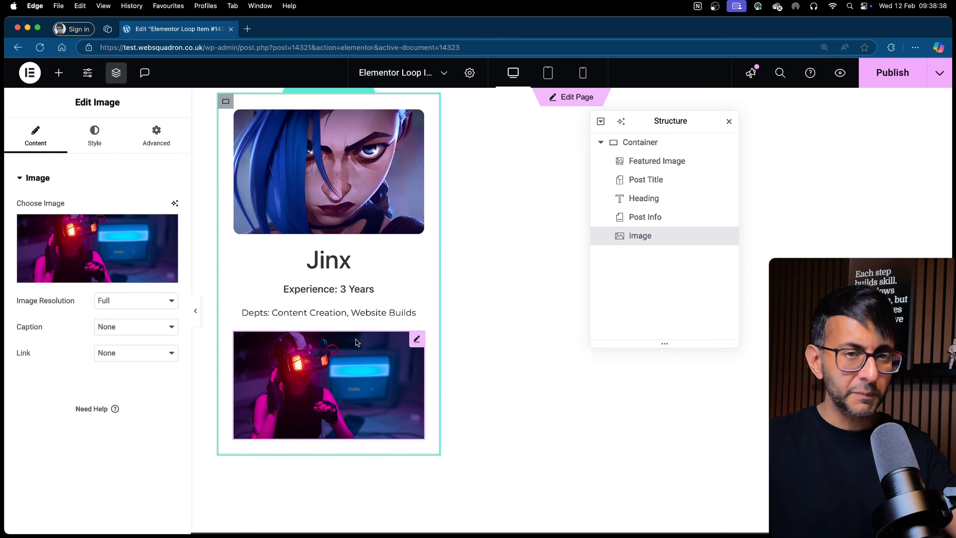
# Step: Publish the loop item, preview how the static picture shows on each team card, and return to the editor
pyautogui.click(877, 74)
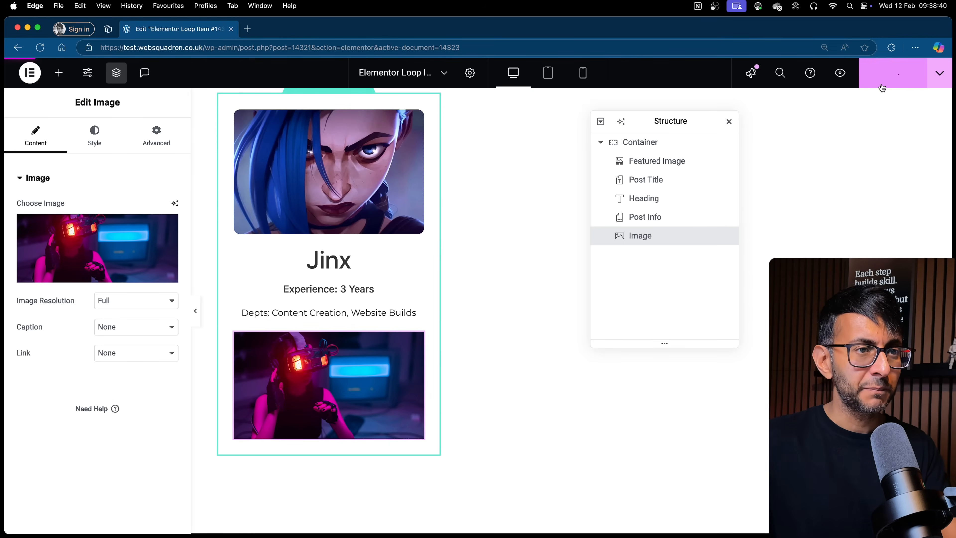
pyautogui.click(840, 74)
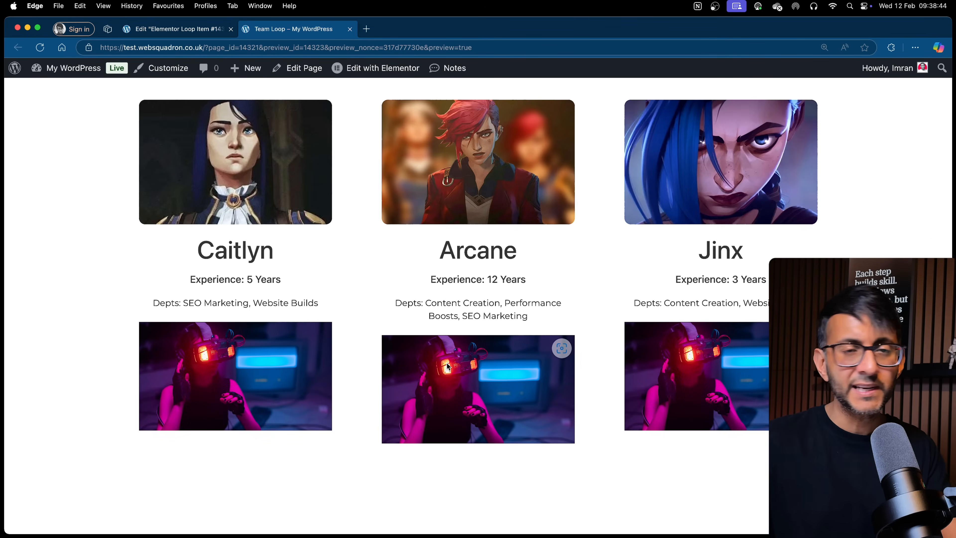
pyautogui.click(350, 29)
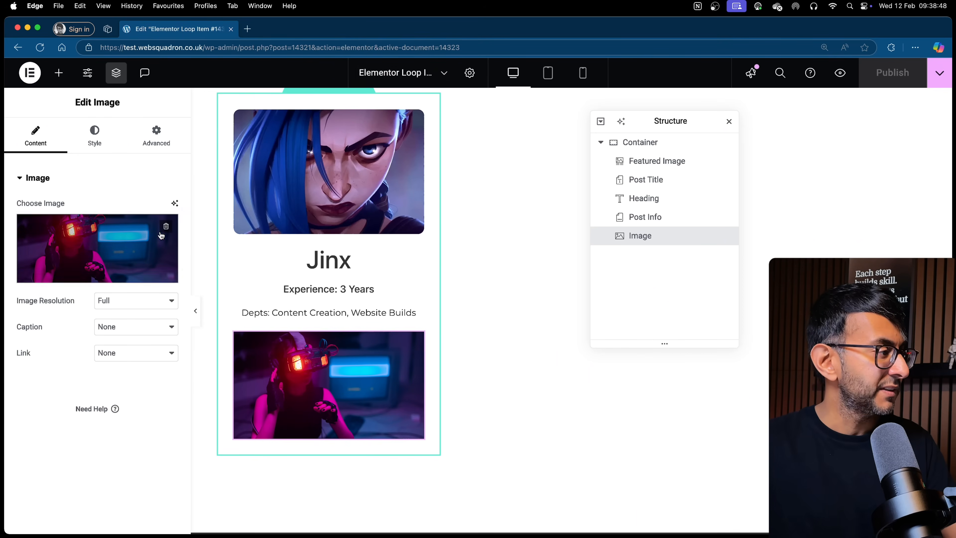
# Step: Replace the Image widget's static picture with the dynamic ACF Image Field using the key Project Image 1
pyautogui.click(166, 227)
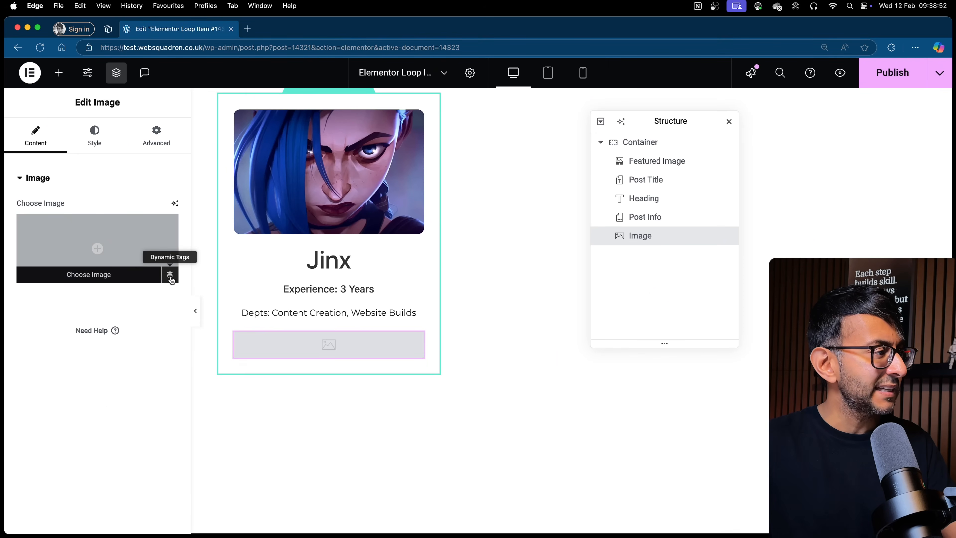
pyautogui.click(170, 277)
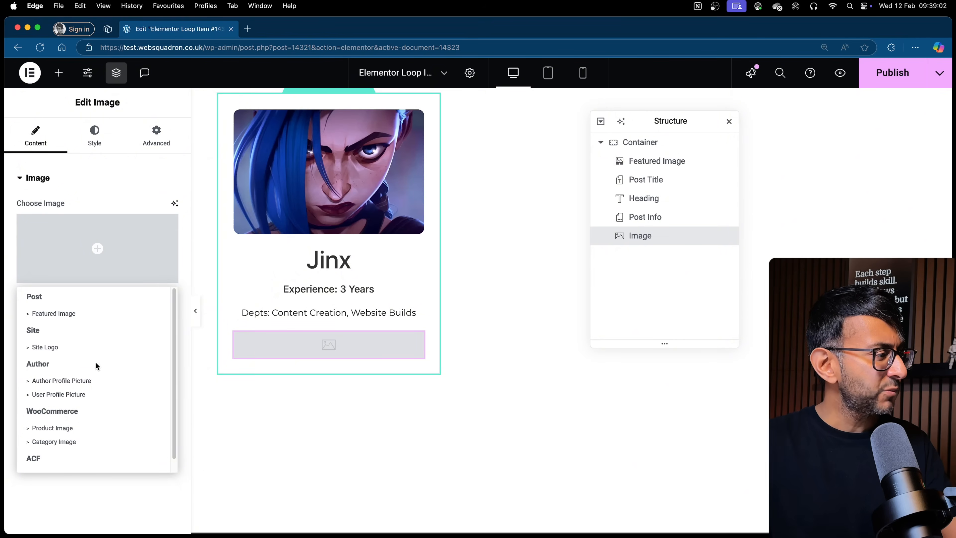
pyautogui.scroll(-1, 88, 422)
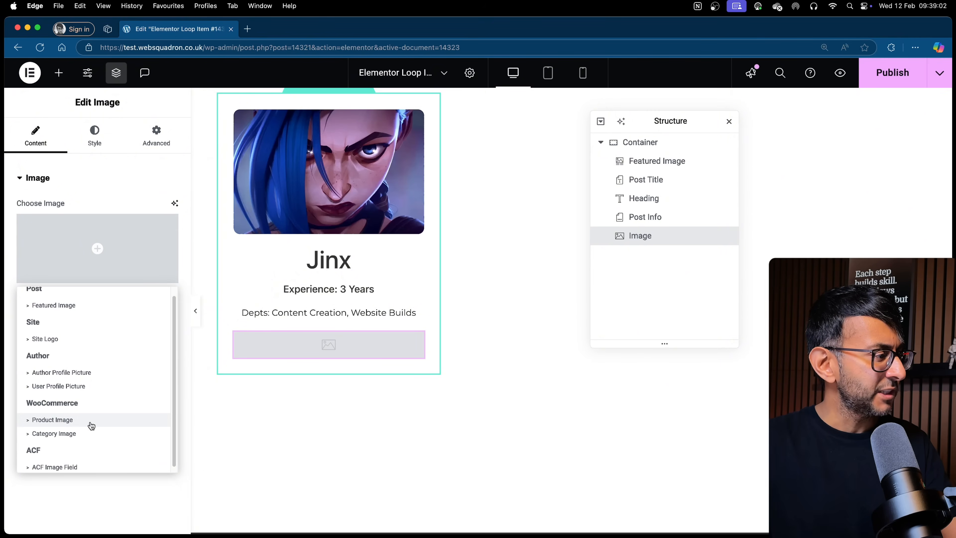
pyautogui.click(83, 465)
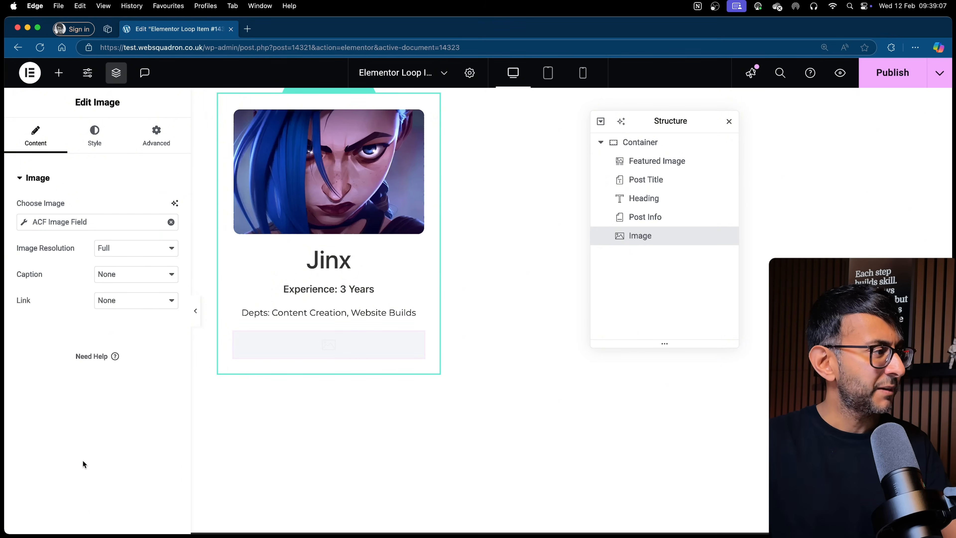
pyautogui.click(24, 222)
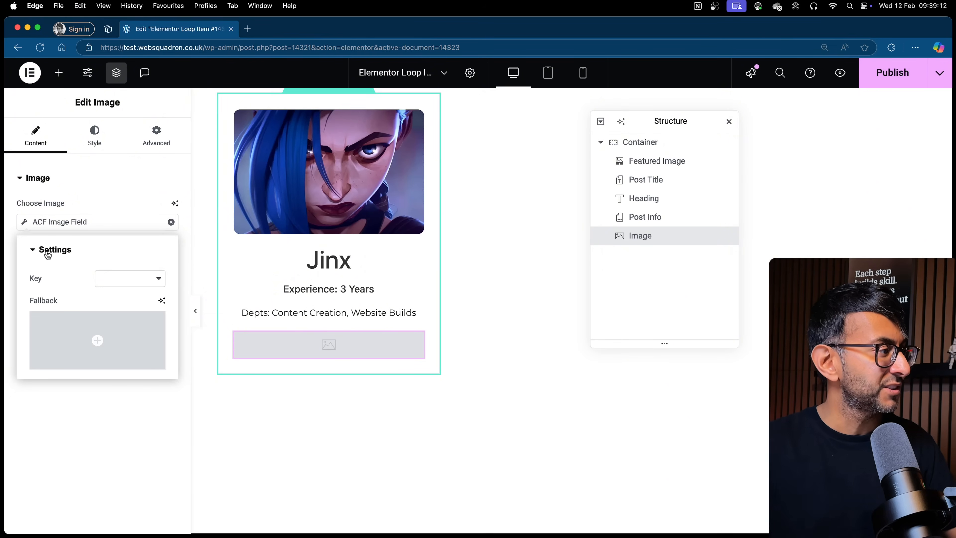
pyautogui.click(118, 278)
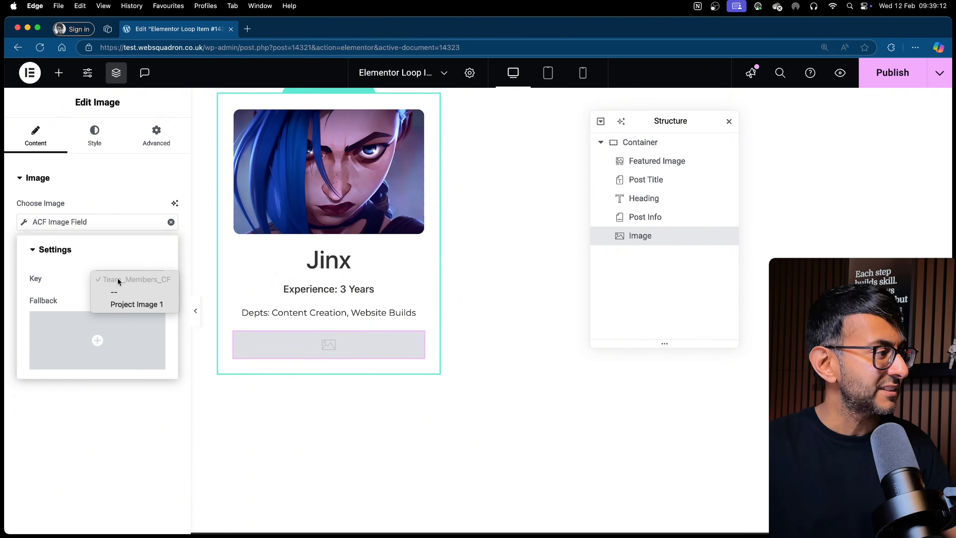
pyautogui.click(142, 305)
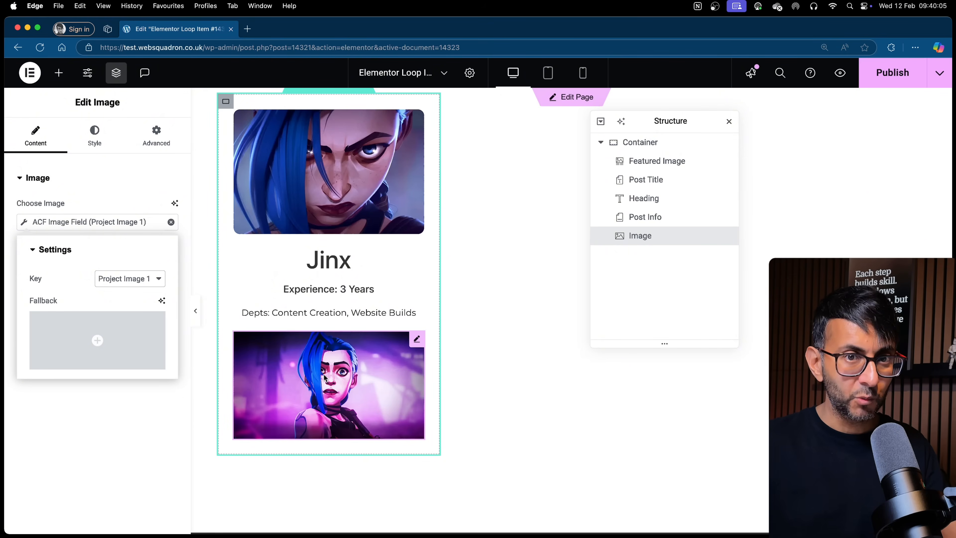
pyautogui.click(140, 336)
pyautogui.scroll(-10, 487, 347)
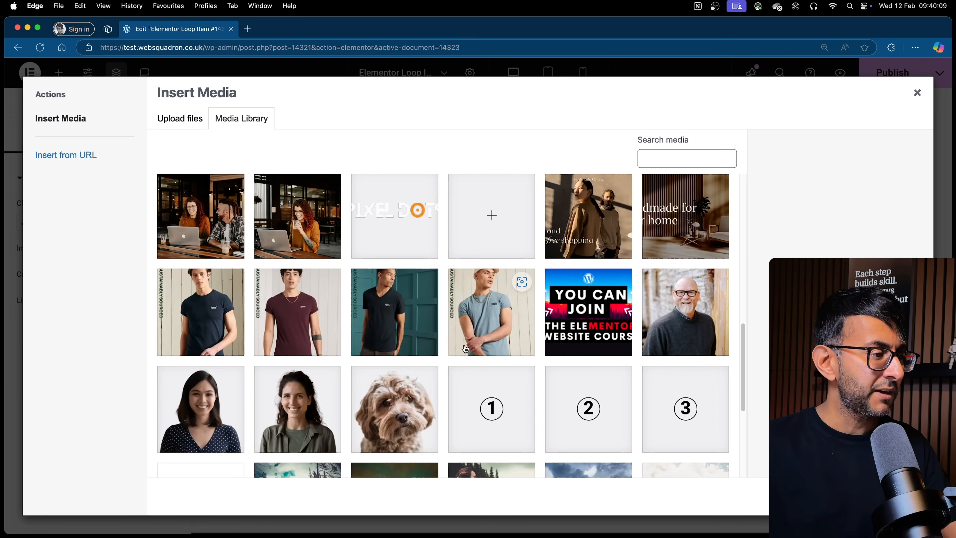
pyautogui.scroll(9, 473, 347)
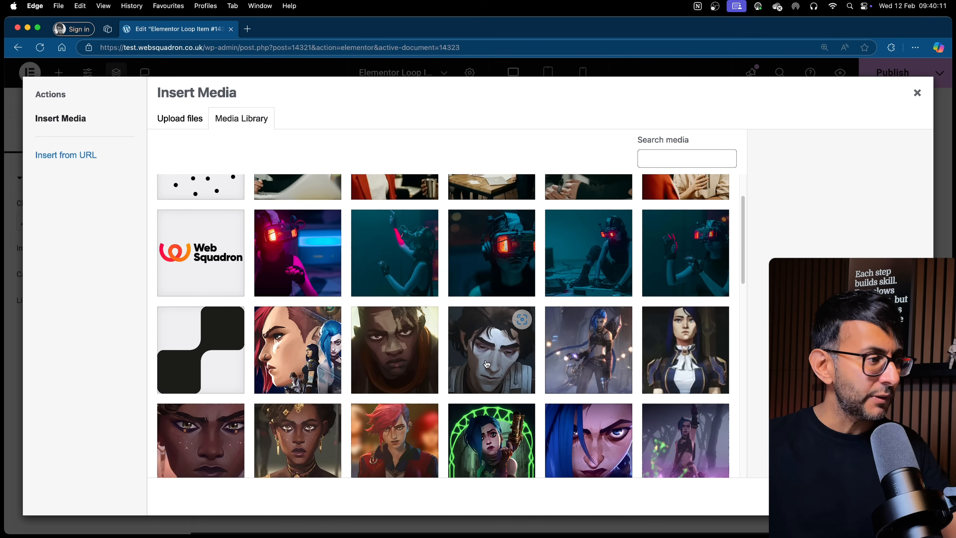
pyautogui.click(396, 347)
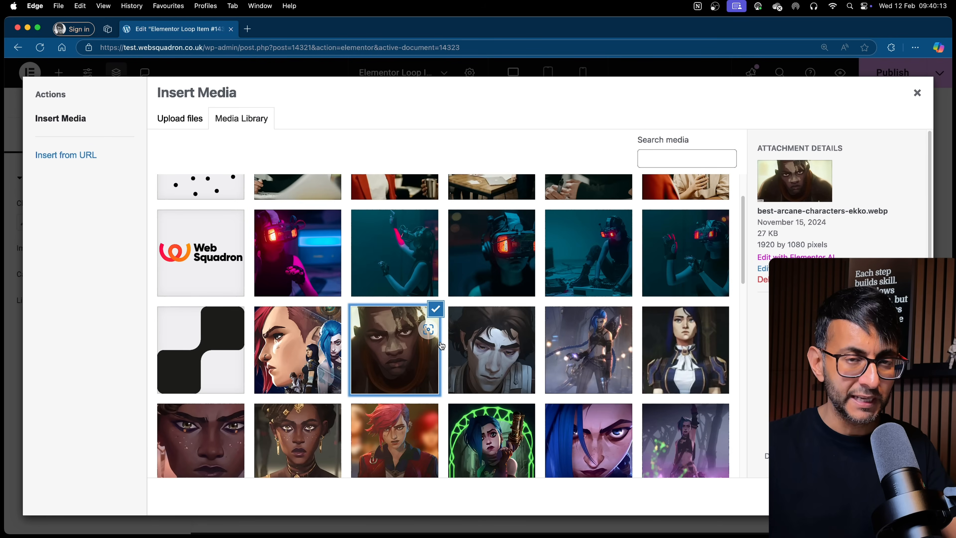
pyautogui.click(918, 93)
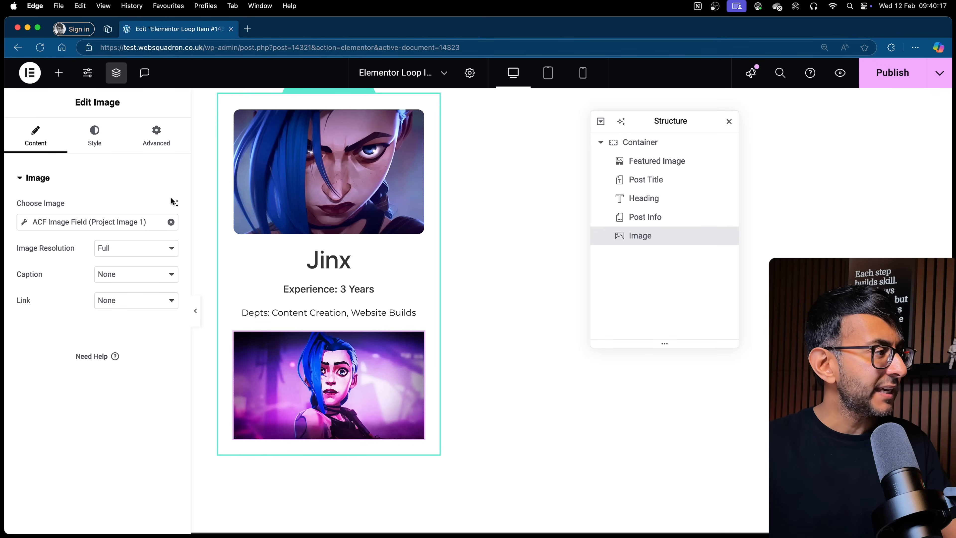
# Step: Set the project image's width, max width and height to 125 px each
pyautogui.click(94, 136)
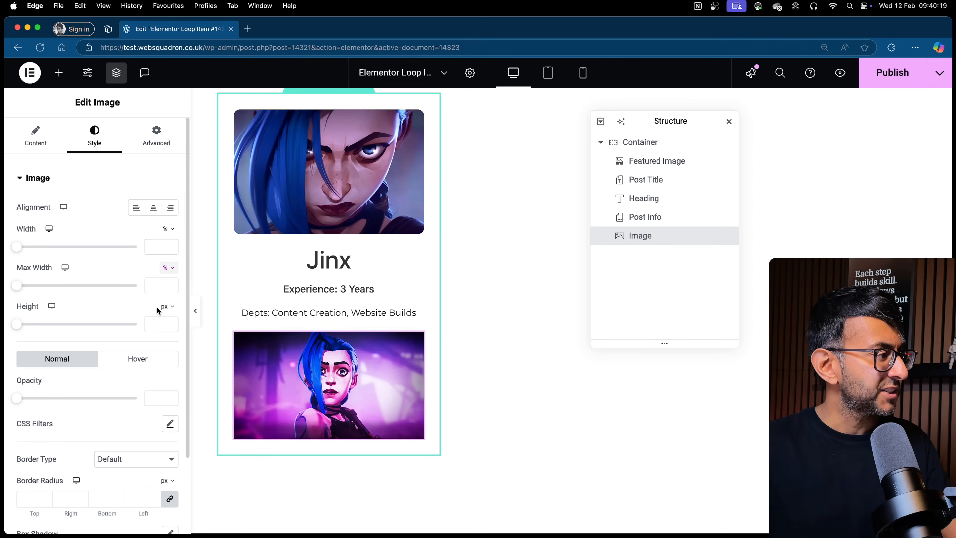
pyautogui.moveTo(25, 324); pyautogui.dragTo(46, 324)
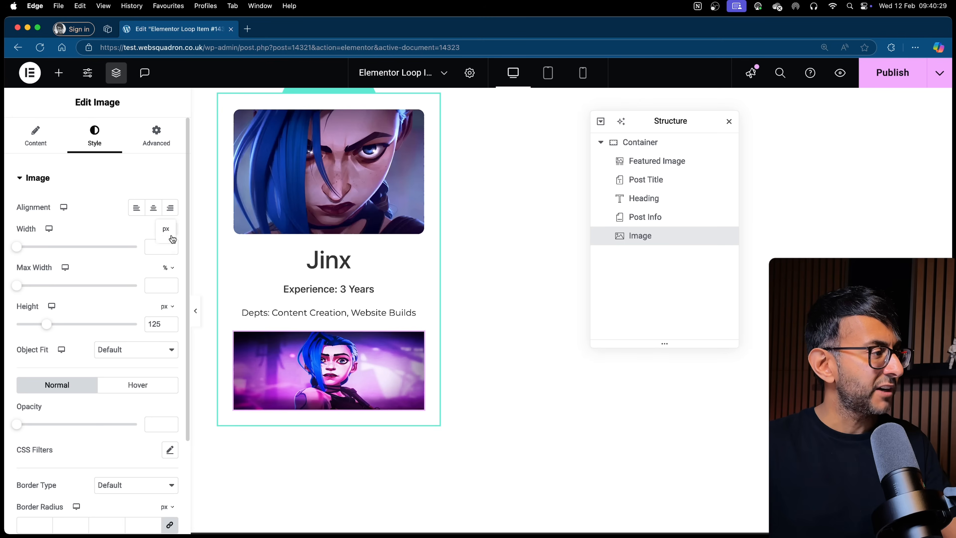
pyautogui.click(167, 228)
pyautogui.click(167, 229)
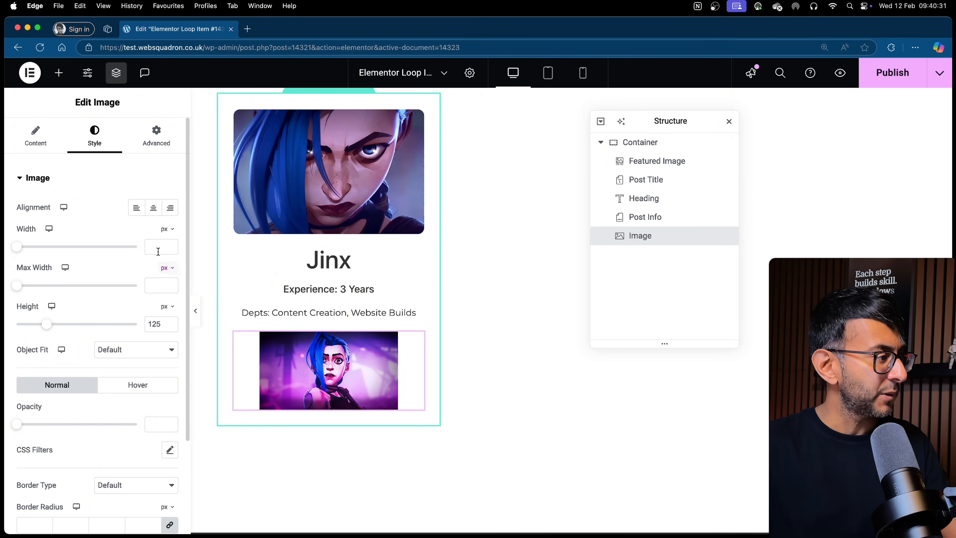
pyautogui.click(158, 241)
pyautogui.write('1')
# Step: Set the project image's object fit to Cover and its object position to Top Center
pyautogui.click(141, 351)
pyautogui.click(140, 376)
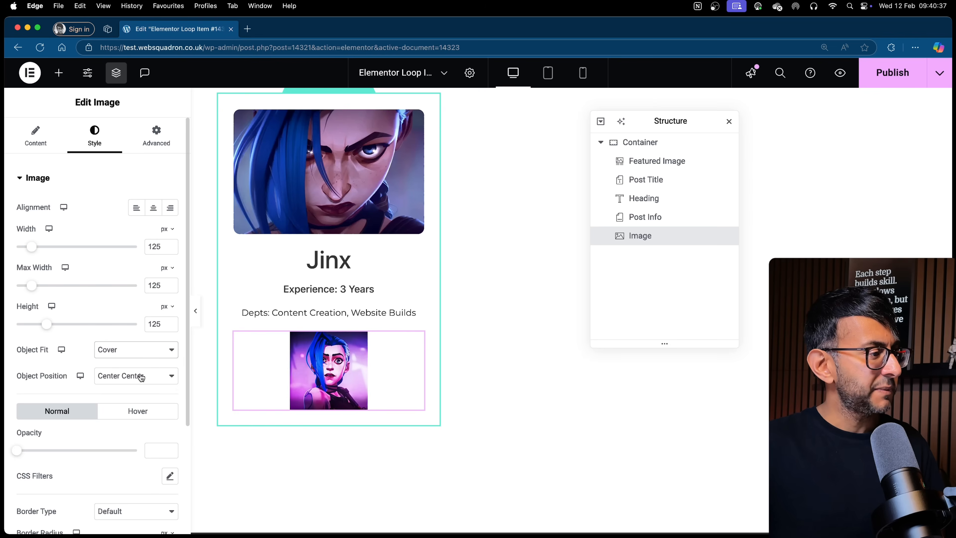
pyautogui.click(140, 376)
pyautogui.click(134, 416)
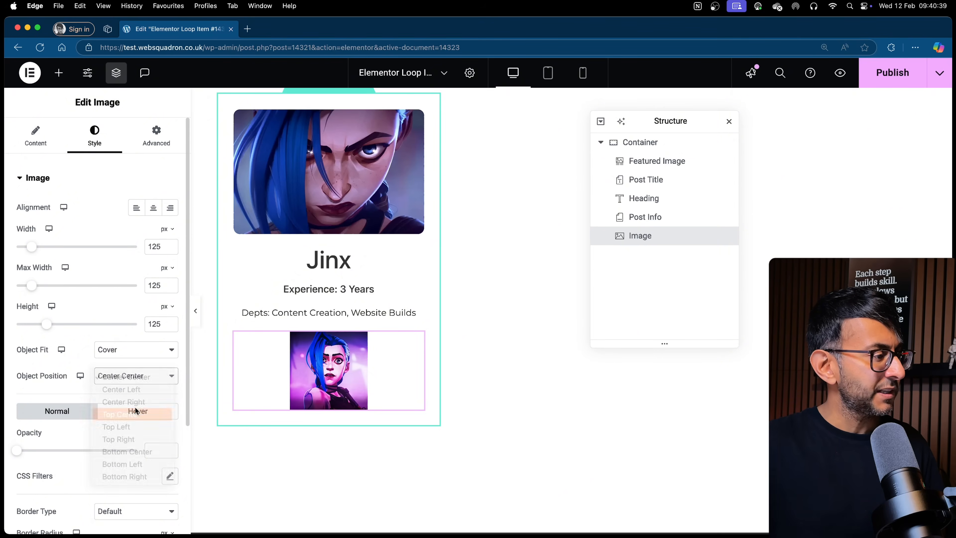
# Step: Reduce the project image's width, max width and height to 100 px each
pyautogui.scroll(-3, 75, 480)
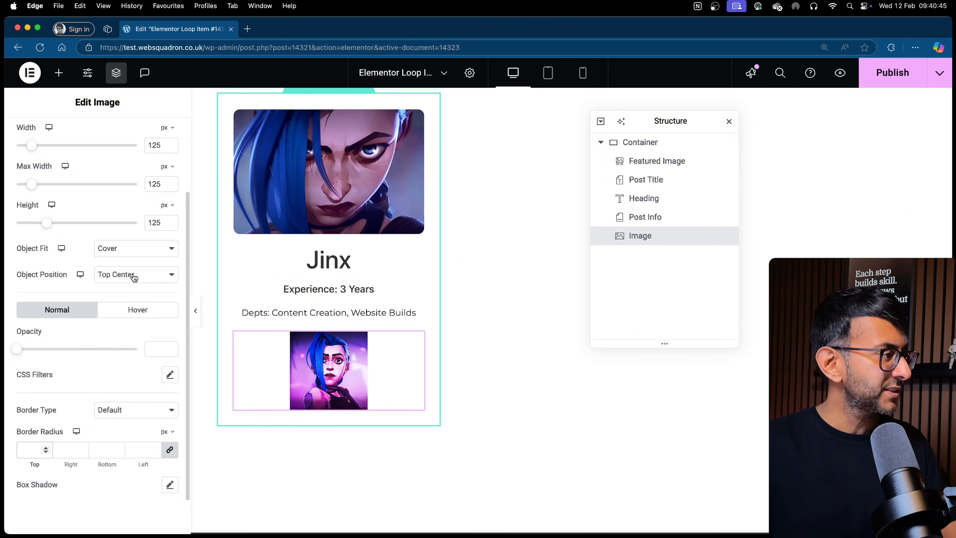
pyautogui.press('Tab')
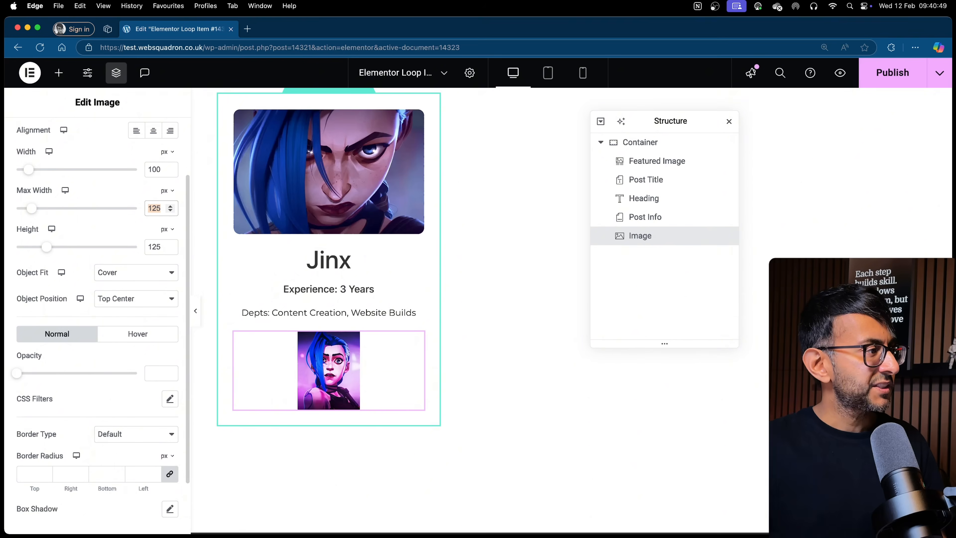
pyautogui.write('100')
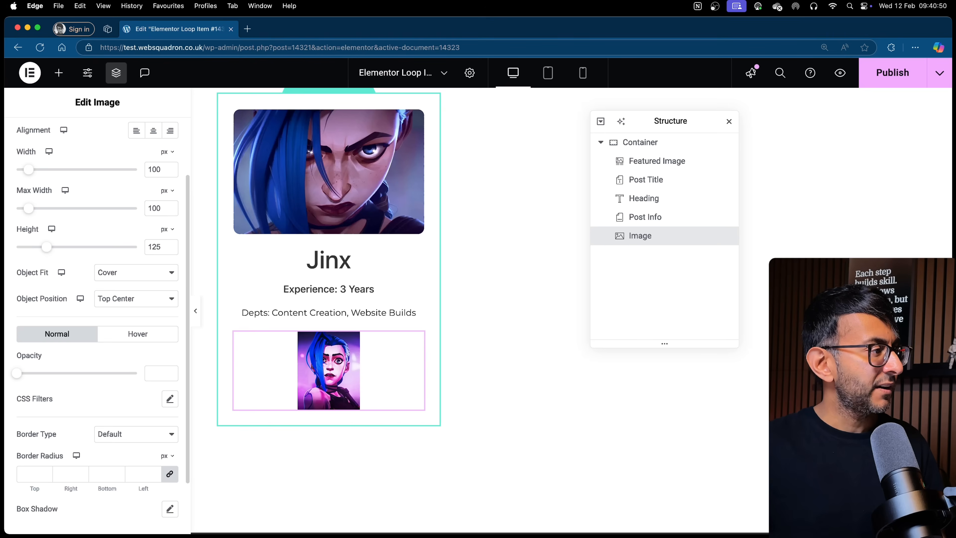
pyautogui.press('Tab')
pyautogui.write('100')
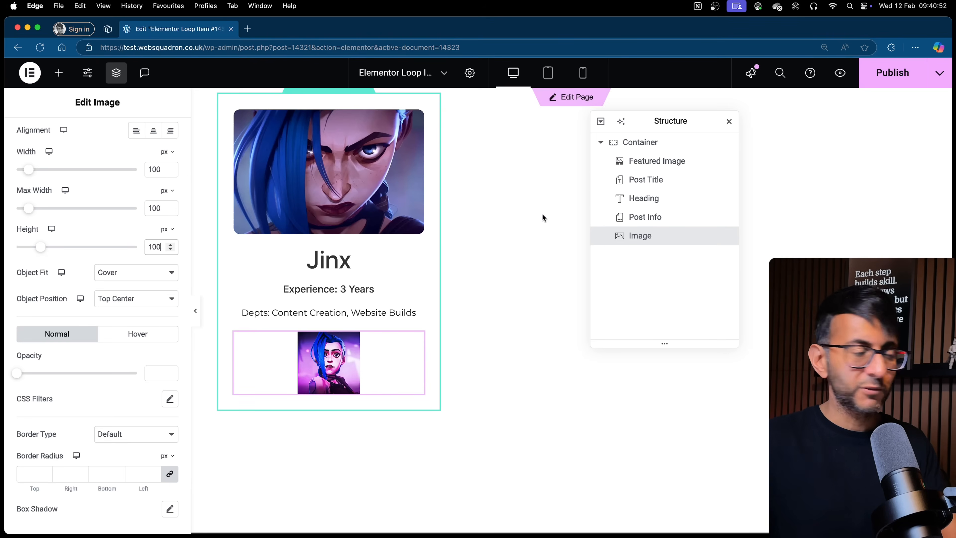
# Step: Round the project image into a circle with a border radius of 100 px on all corners
pyautogui.scroll(1, 170, 293)
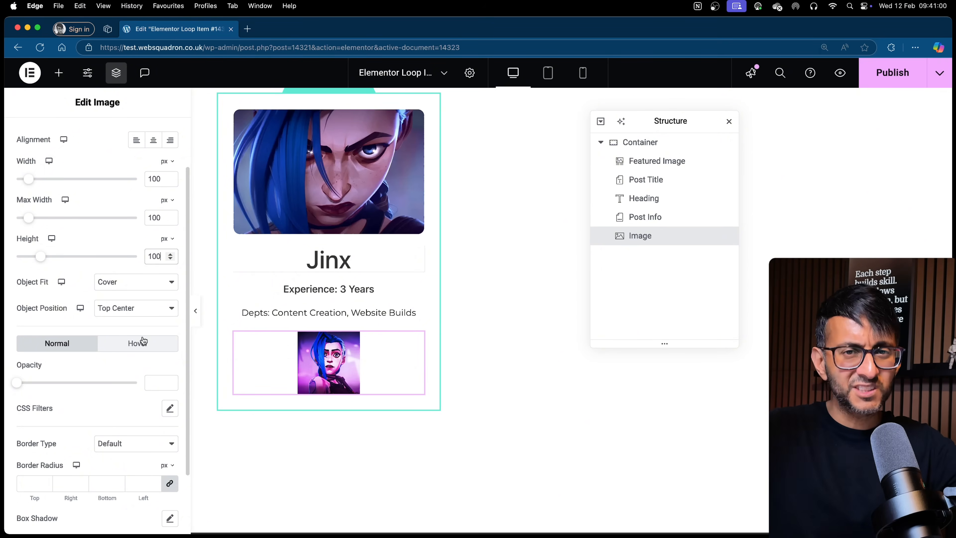
pyautogui.scroll(-2, 124, 359)
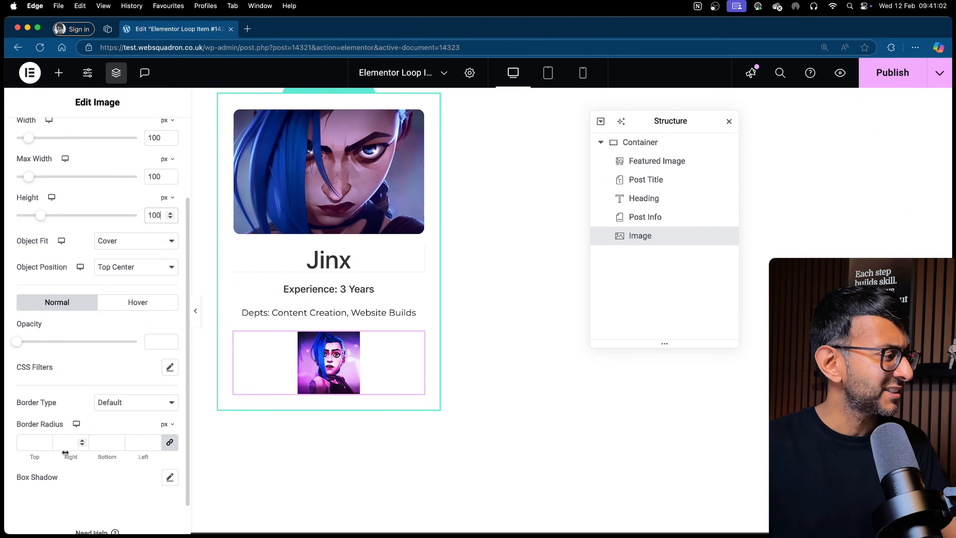
pyautogui.click(26, 444)
pyautogui.write('100')
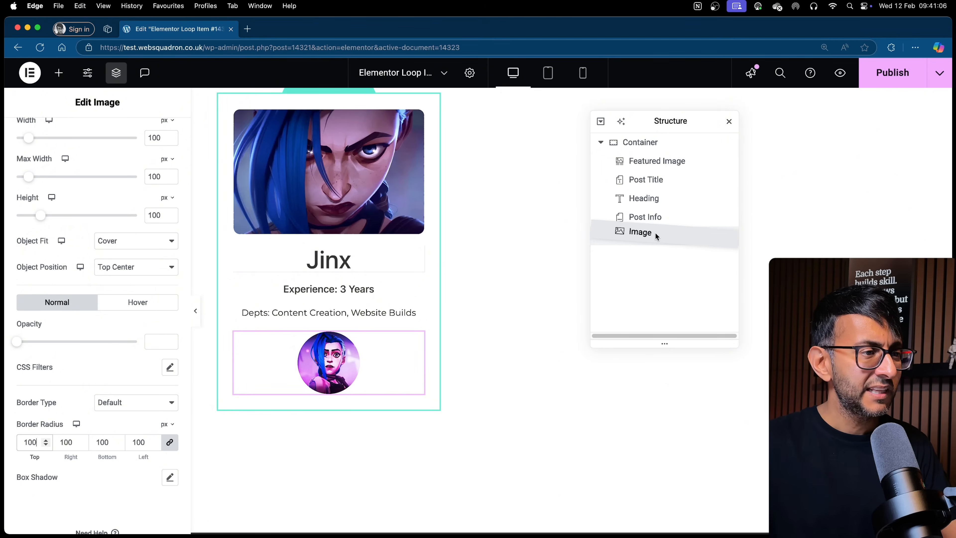
# Step: Move the Image widget directly below Featured Image and give it a negative top margin so it overlaps the featured picture
pyautogui.moveTo(657, 231); pyautogui.dragTo(677, 174)
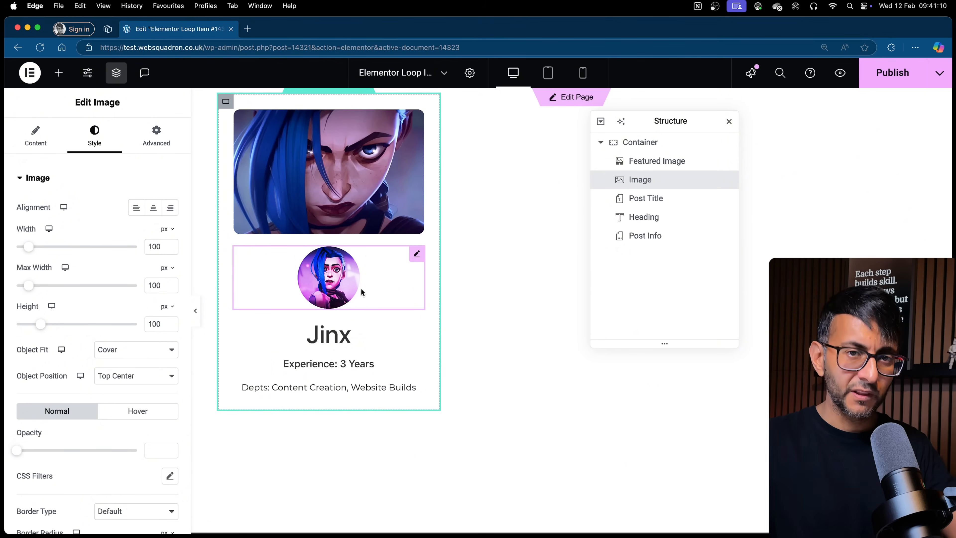
pyautogui.click(156, 136)
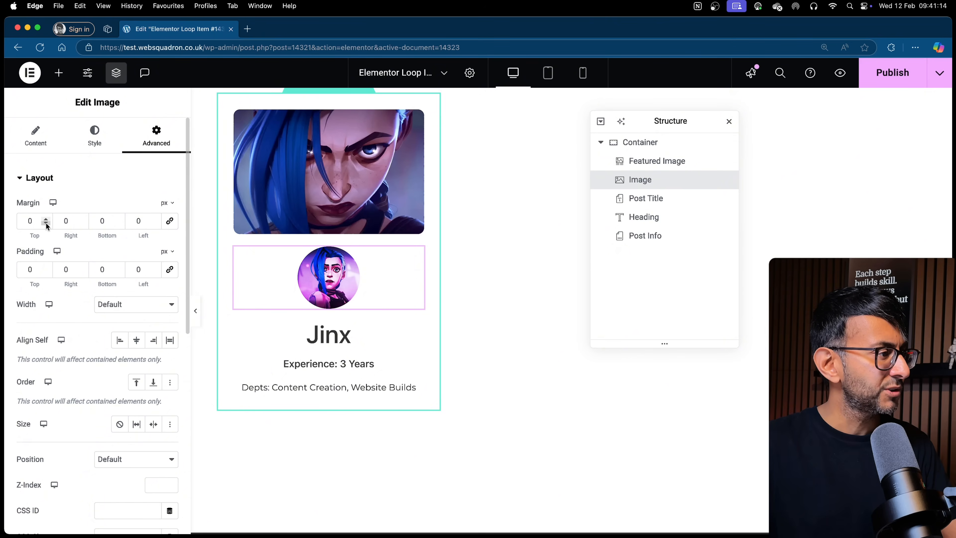
pyautogui.moveTo(45, 225); pyautogui.dragTo(45, 225)
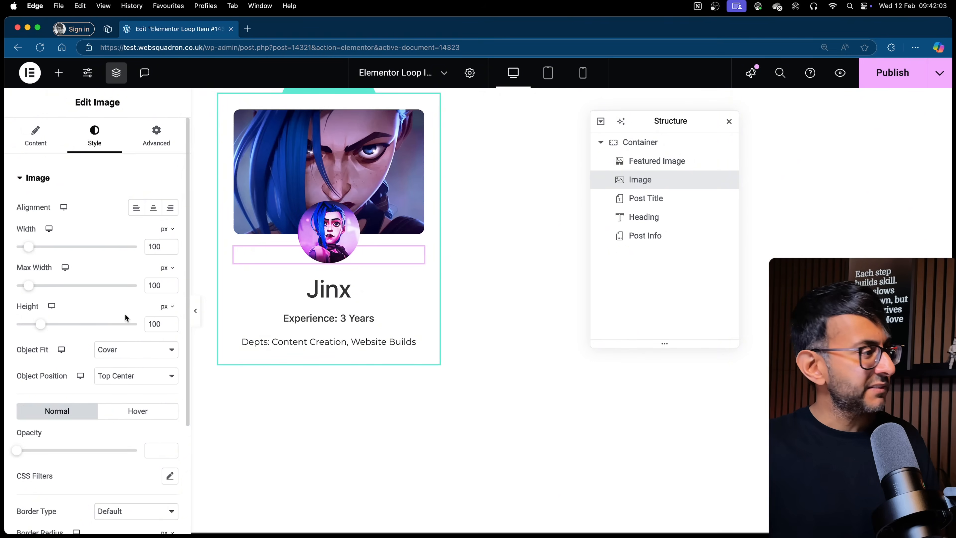
pyautogui.scroll(-4, 155, 468)
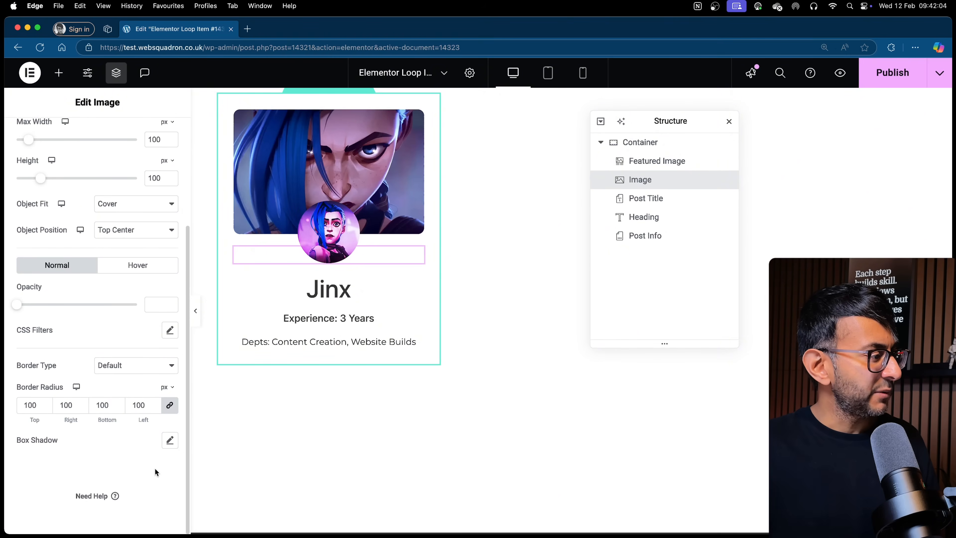
pyautogui.click(170, 440)
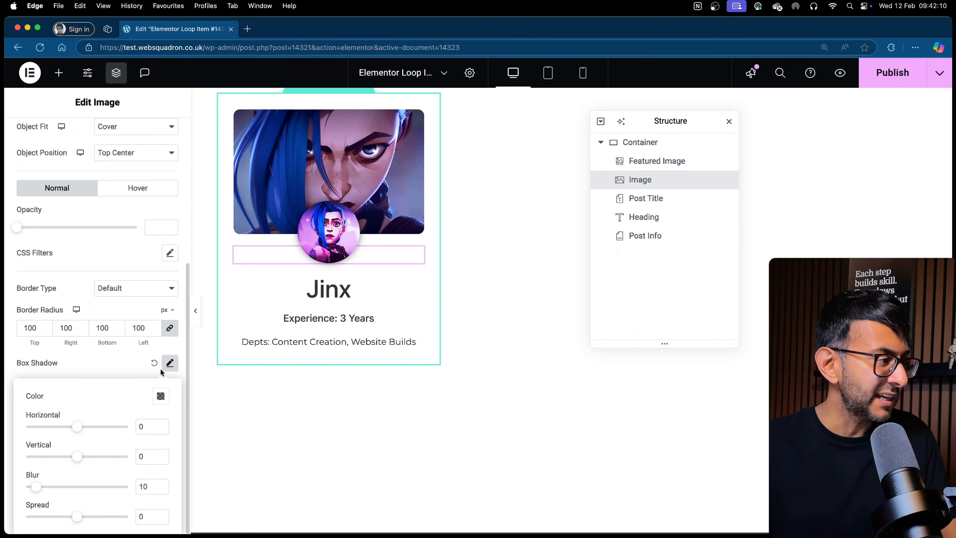
pyautogui.click(155, 362)
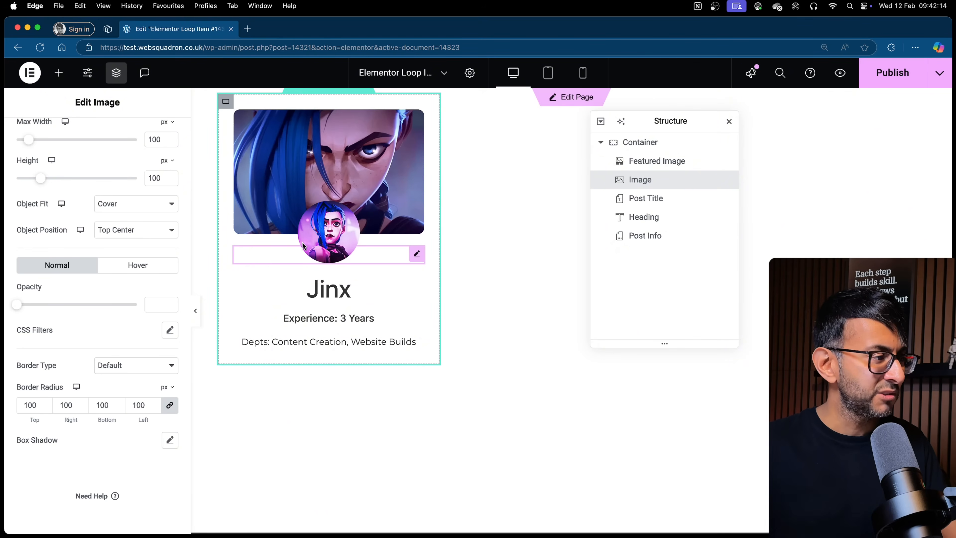
# Step: Publish the loop item and check the circular project images on the previewed team cards, closing the preview when done
pyautogui.click(226, 103)
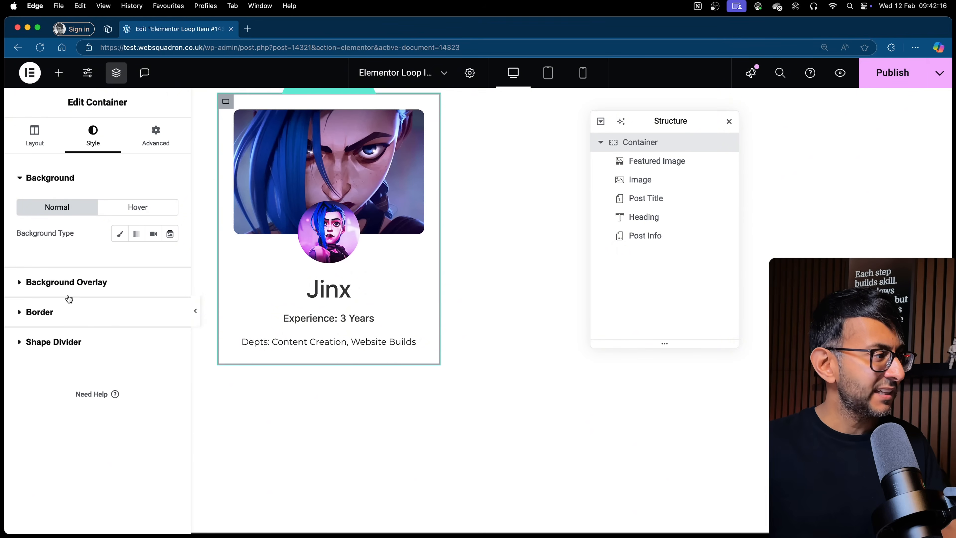
pyautogui.click(35, 135)
pyautogui.scroll(-1, 149, 414)
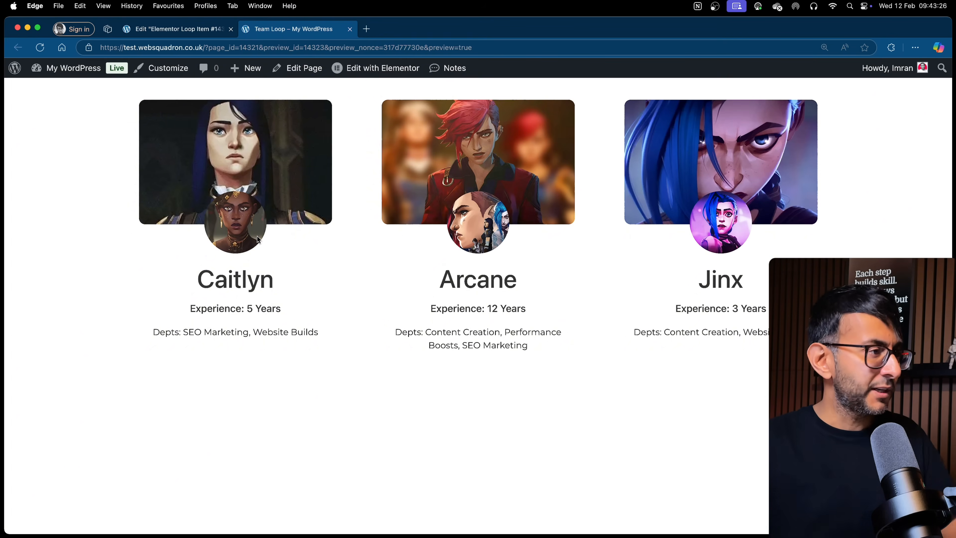
pyautogui.click(349, 29)
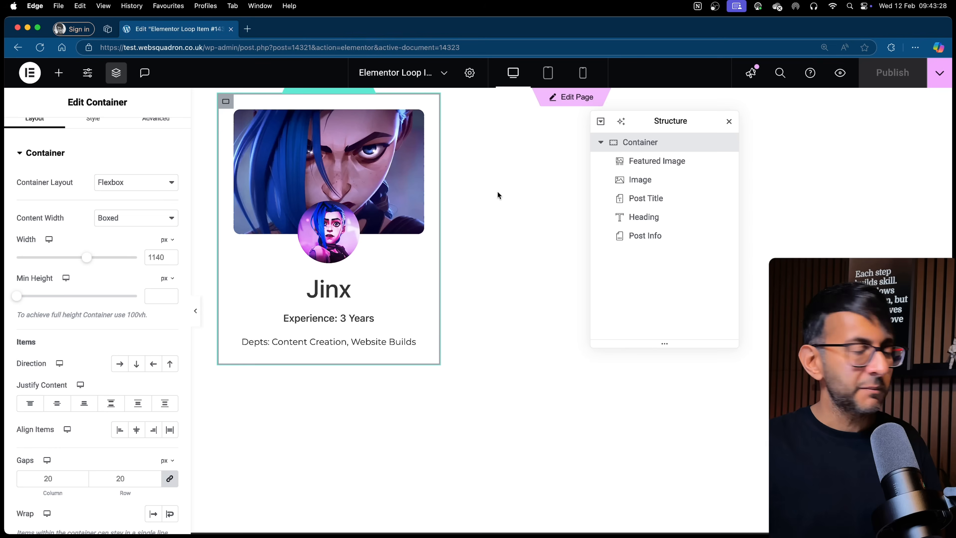
# Step: Add a Text Editor widget between the Heading and Post Info and clear its placeholder text
pyautogui.click(383, 342)
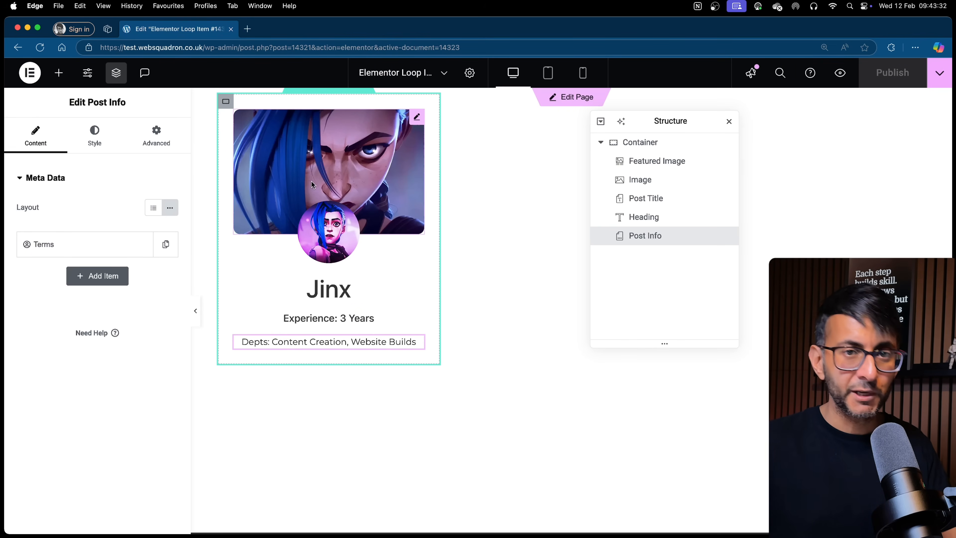
pyautogui.click(66, 73)
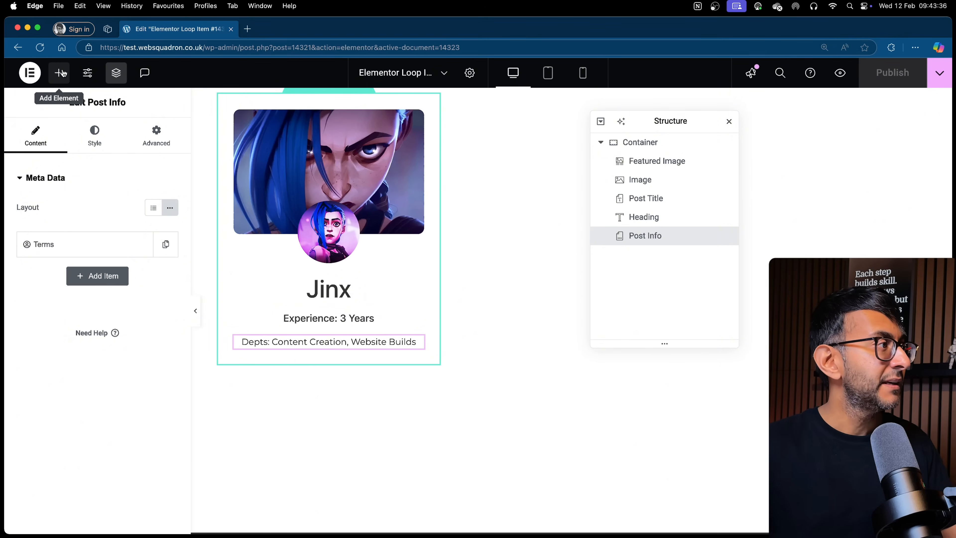
pyautogui.write('te')
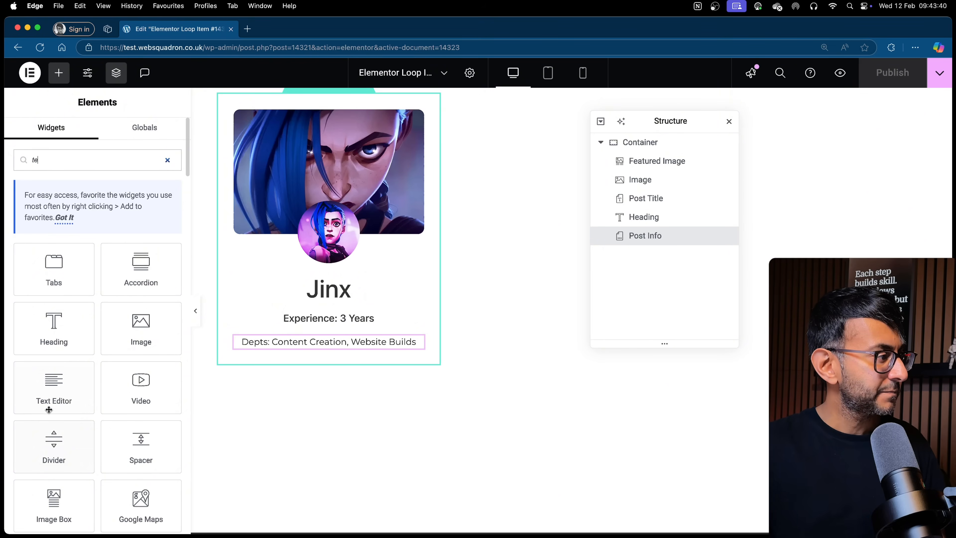
pyautogui.moveTo(50, 408); pyautogui.dragTo(304, 336)
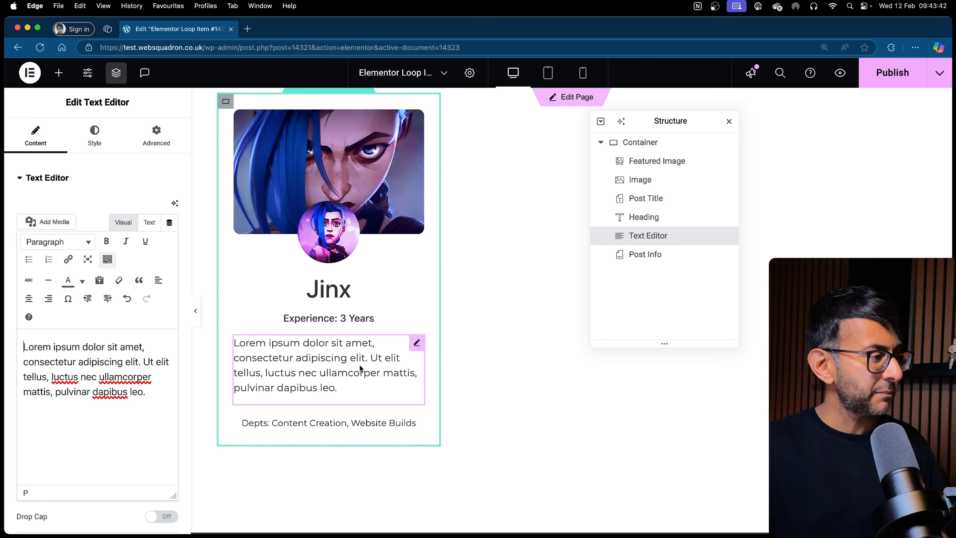
pyautogui.moveTo(146, 393); pyautogui.dragTo(23, 344)
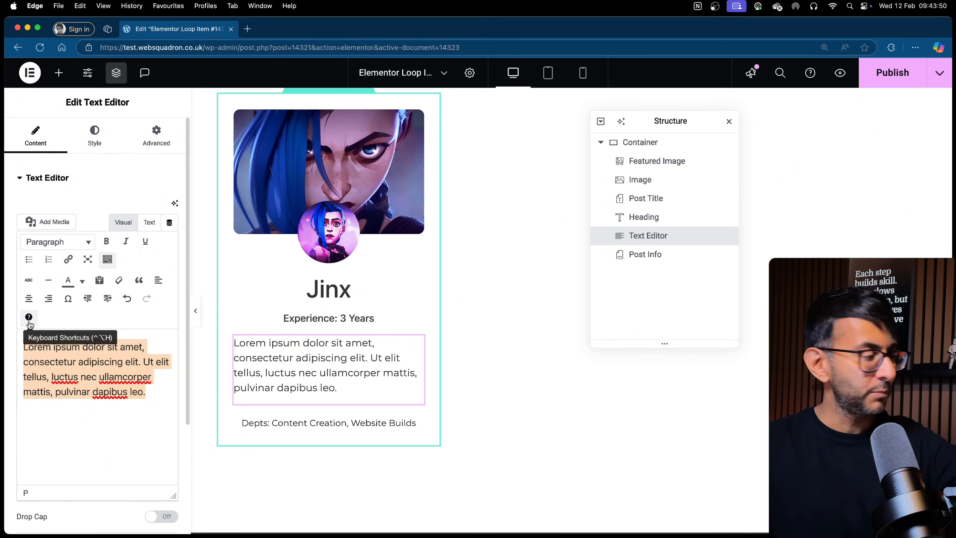
pyautogui.press('BackSpace')
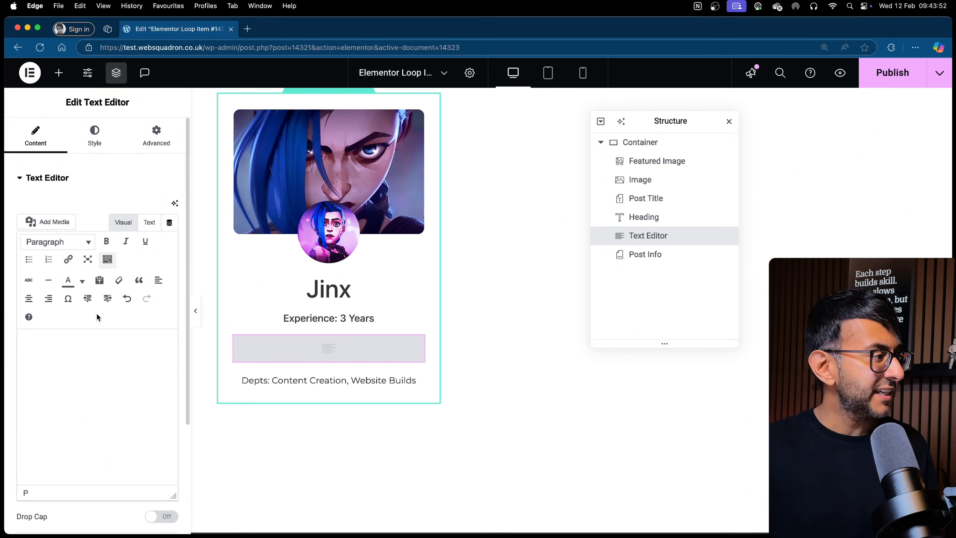
# Step: Try linking the Text Editor to an ACF Field dynamic tag, go through its available keys, and remove the tag
pyautogui.click(169, 225)
pyautogui.moveTo(176, 263); pyautogui.dragTo(170, 413)
pyautogui.click(88, 410)
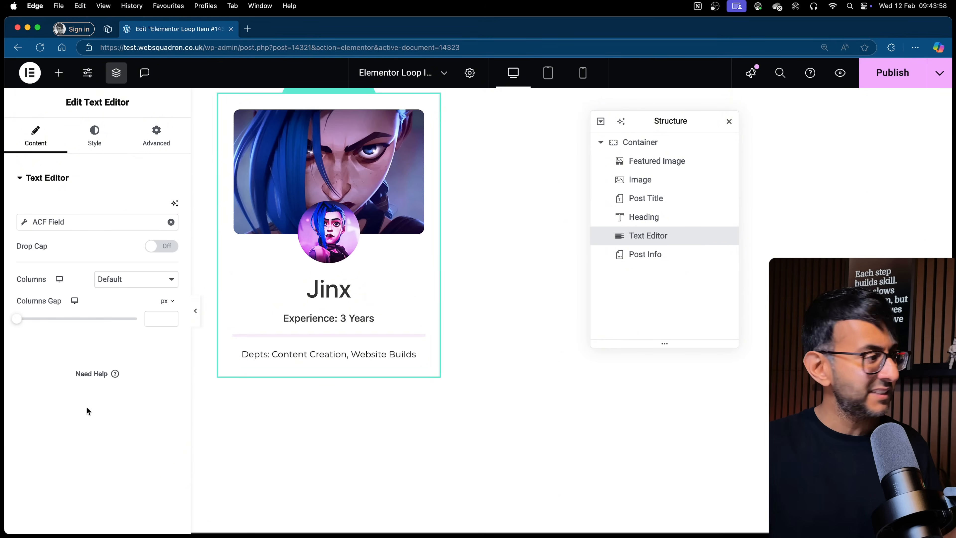
pyautogui.click(25, 225)
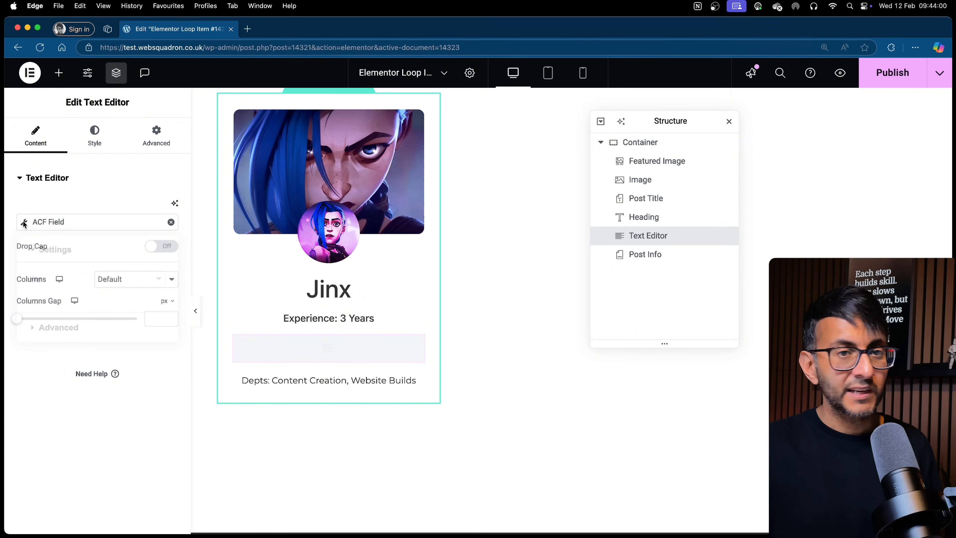
pyautogui.click(124, 280)
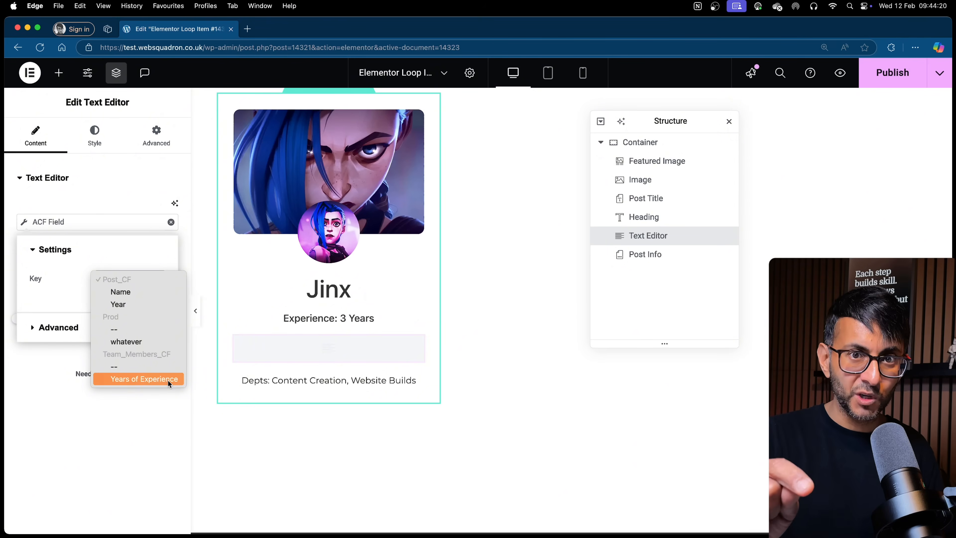
pyautogui.click(167, 380)
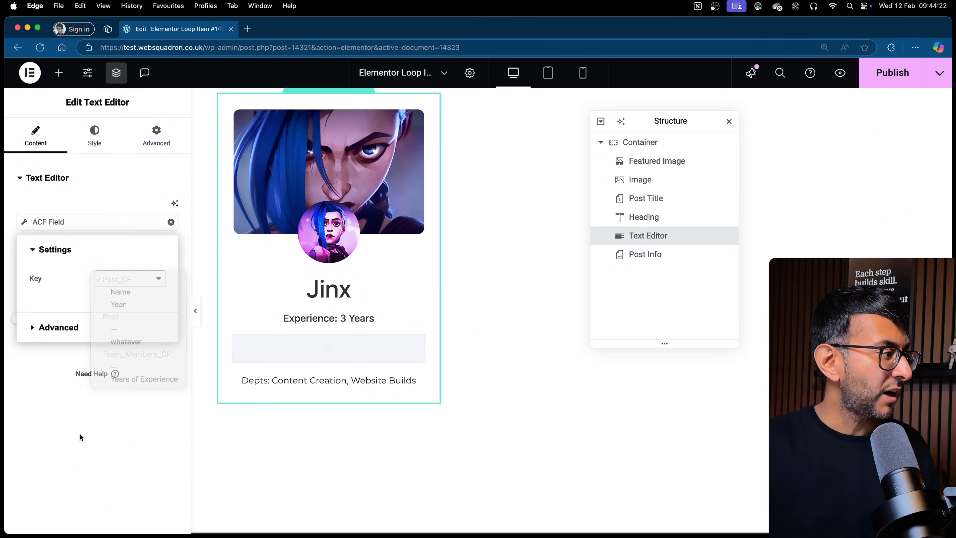
pyautogui.click(94, 188)
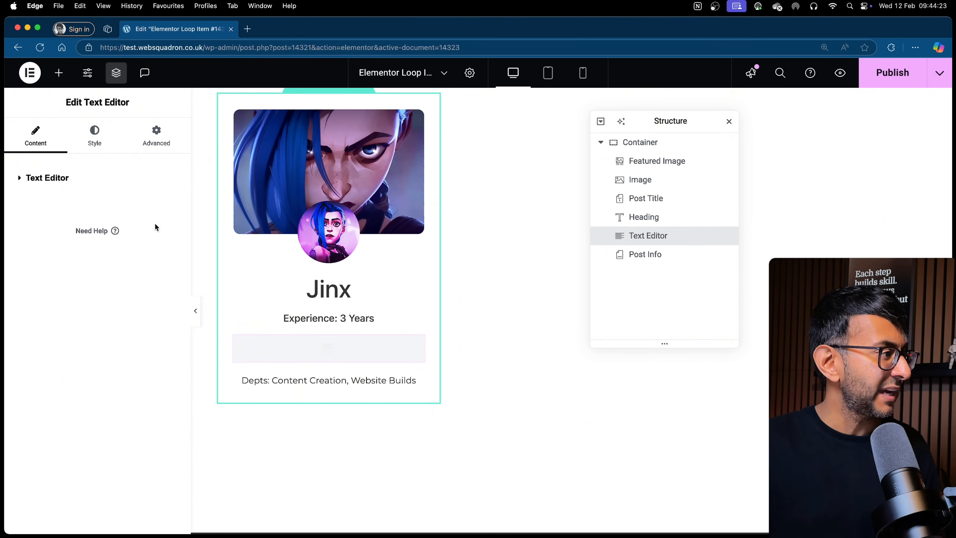
pyautogui.click(23, 178)
pyautogui.click(171, 225)
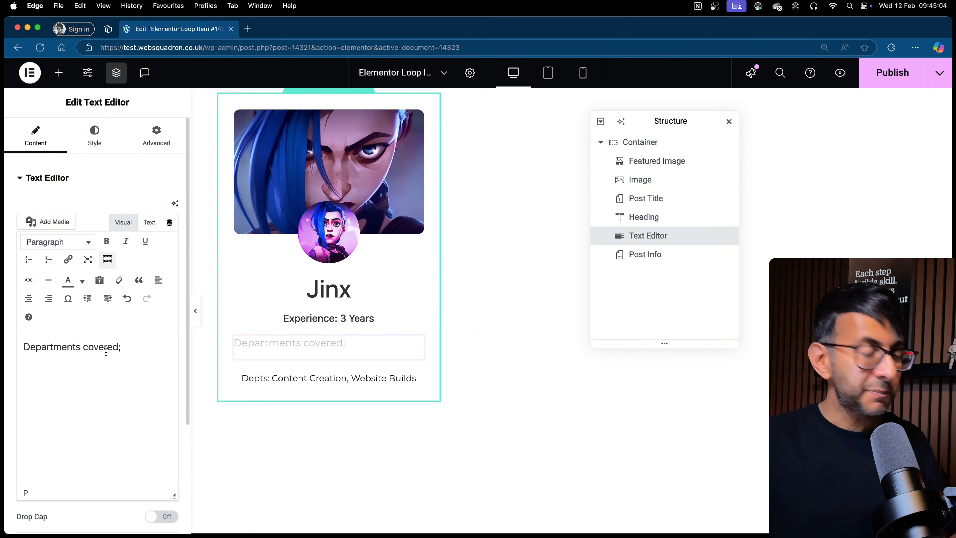
# Step: Enter "Departments covered; [acf field = "department"]" as the Text Editor content
pyautogui.write(';')
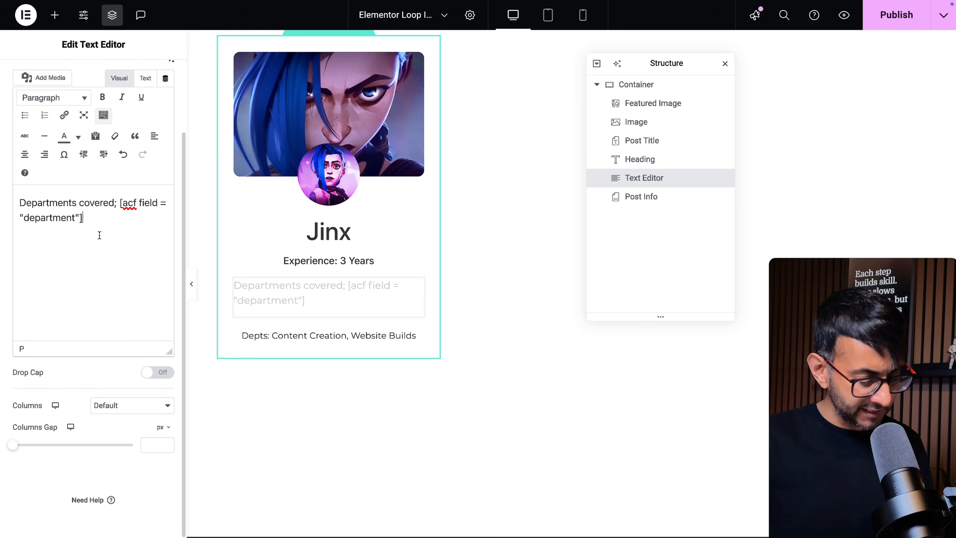
pyautogui.press('super+plus')
pyautogui.press('super+plus')
pyautogui.press('super+plus')
pyautogui.press('super+plus')
pyautogui.press('super+plus')
pyautogui.press('super+plus')
pyautogui.press('super+plus')
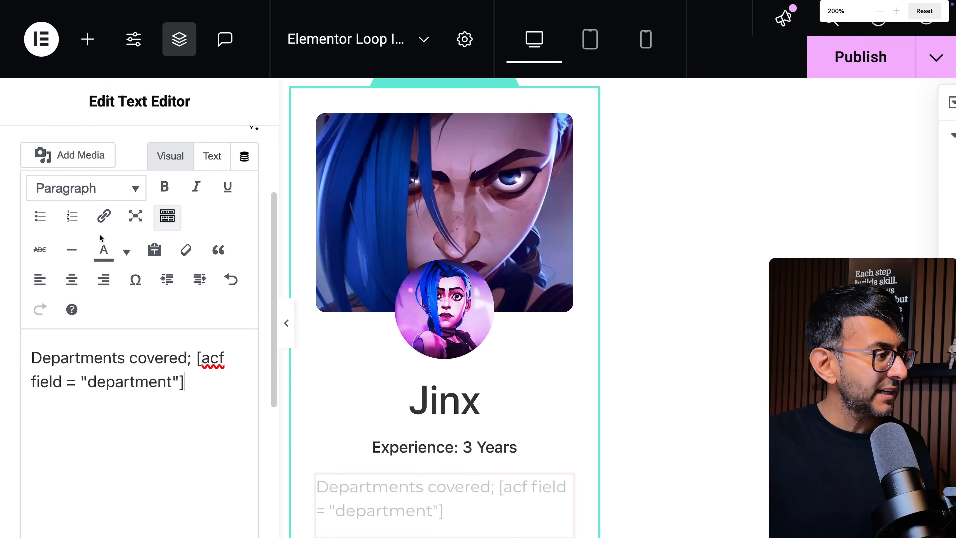
pyautogui.scroll(-1, 171, 309)
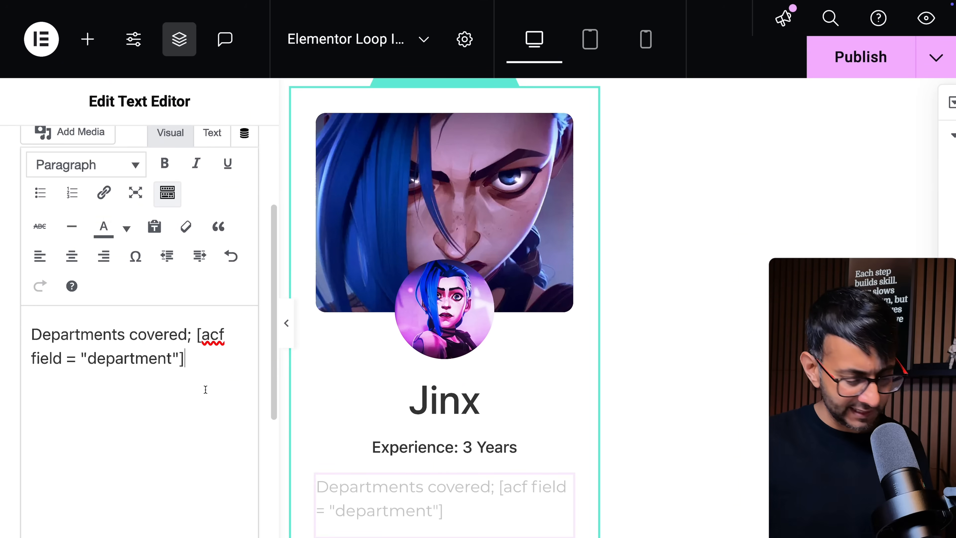
pyautogui.press('super+minus')
pyautogui.press('super+minus')
pyautogui.press('super+minus')
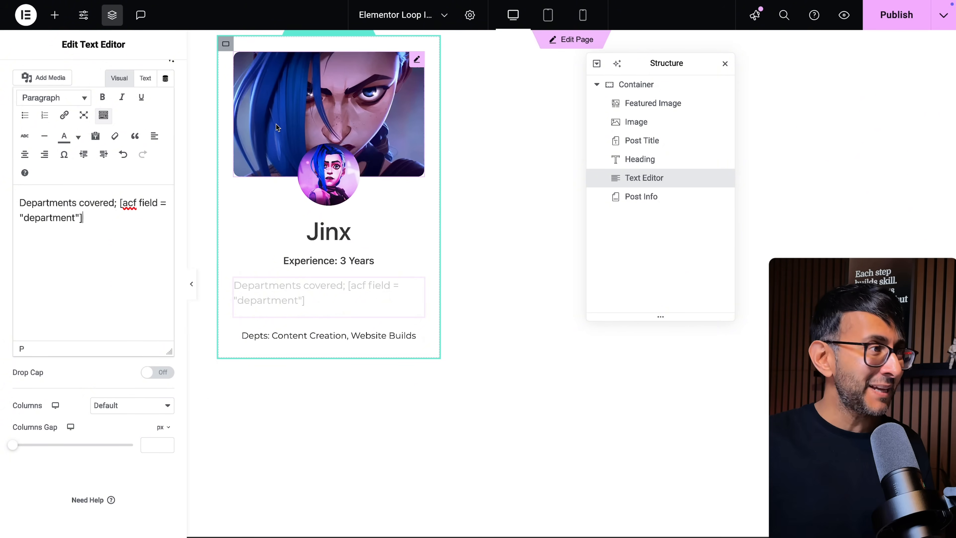
# Step: Check the Departments taxonomy key in ACF, and publish the loop item
pyautogui.hotkey('ctrl', 'Tab')
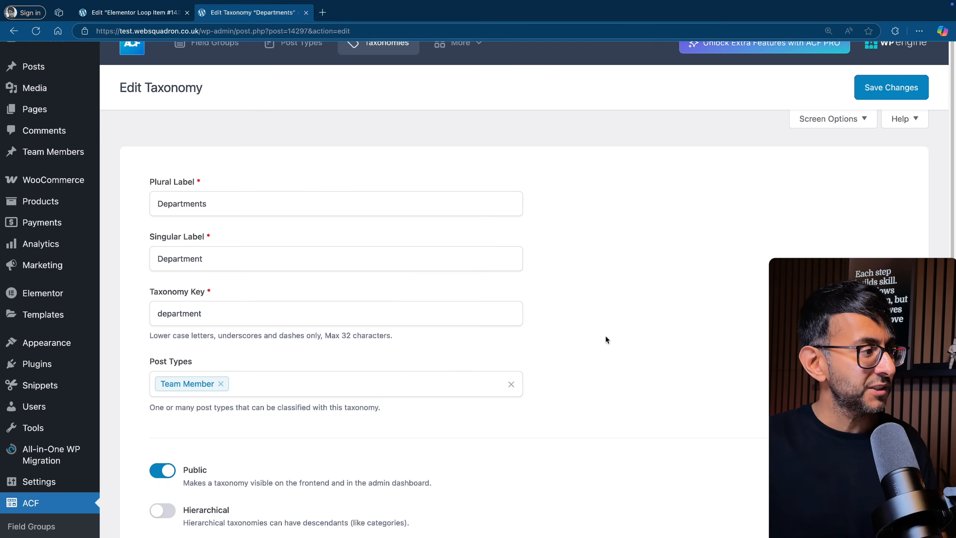
pyautogui.scroll(-2, 604, 337)
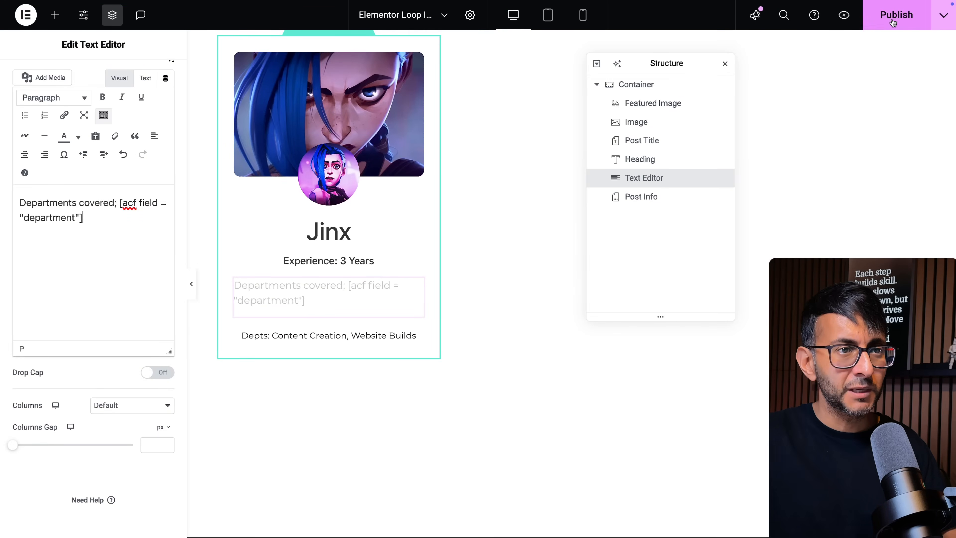
pyautogui.click(912, 27)
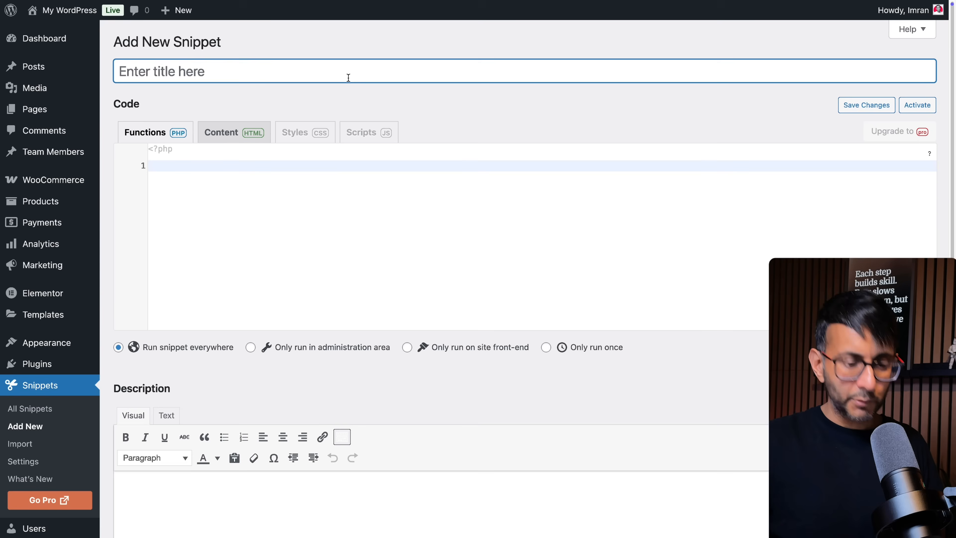
# Step: Begin the title of a new code snippet with "AC"
pyautogui.write('AC')
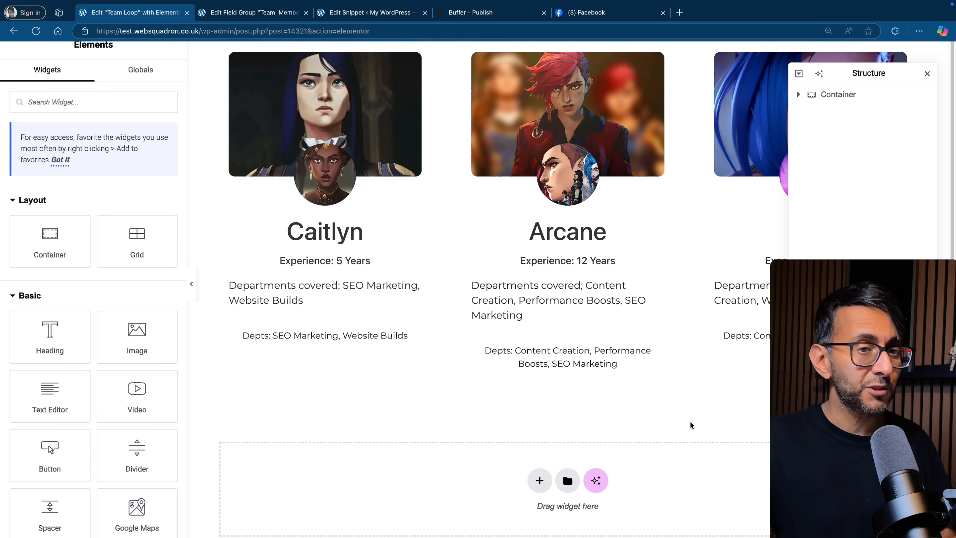
# Step: Close the Structure view and examine the departments text on the three team cards
pyautogui.click(928, 74)
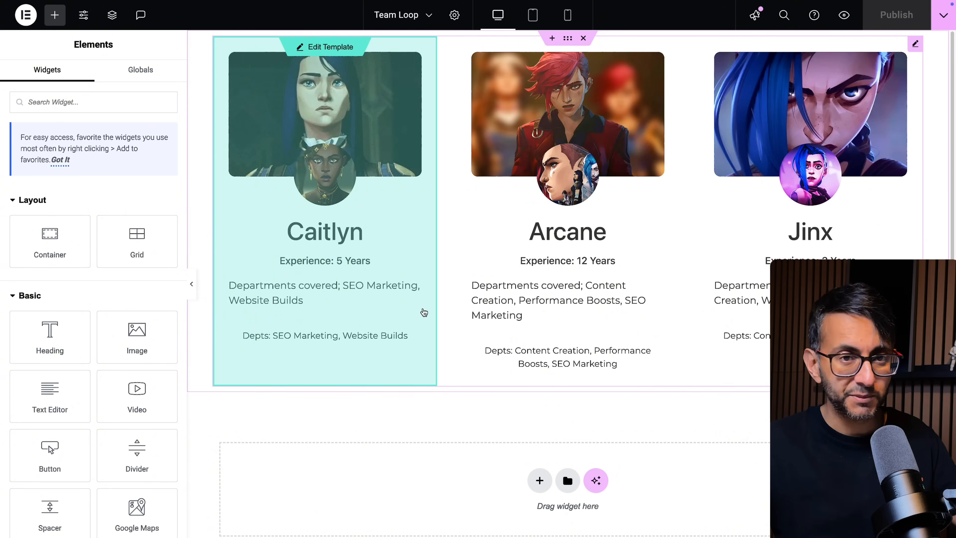
pyautogui.scroll(-2, 580, 297)
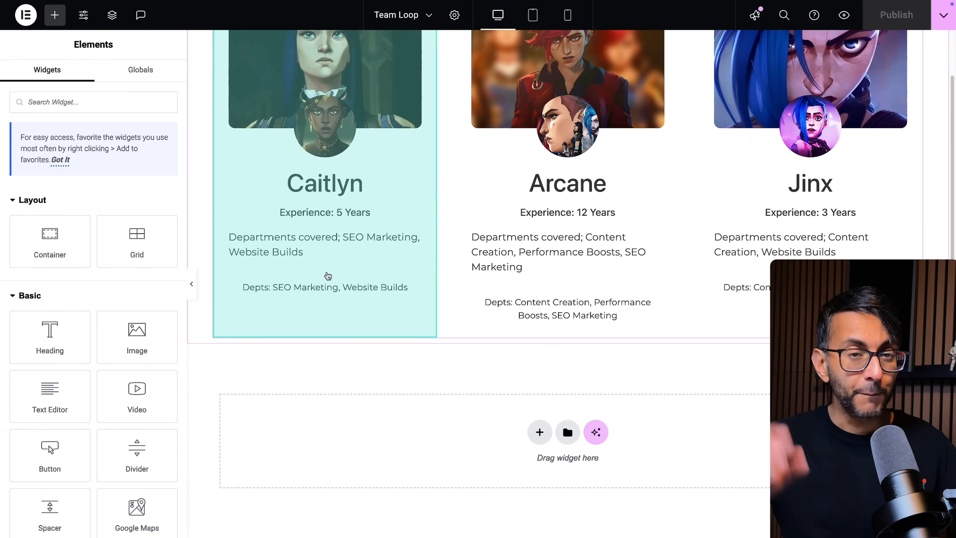
pyautogui.scroll(1, 336, 151)
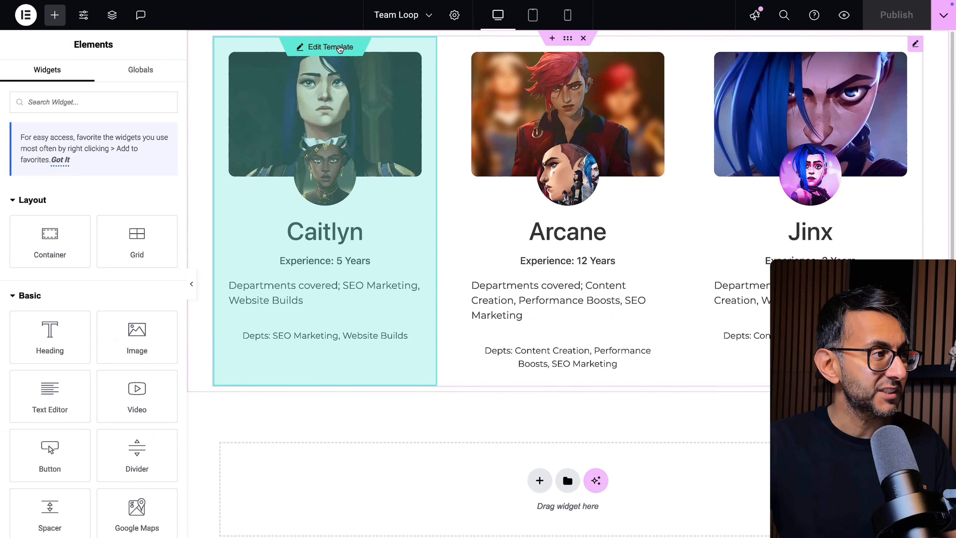
# Step: Edit the loop item template's text to "Depts; [acf field="department"] with [acf field="years_of_experience"] years of experience."
pyautogui.click(339, 48)
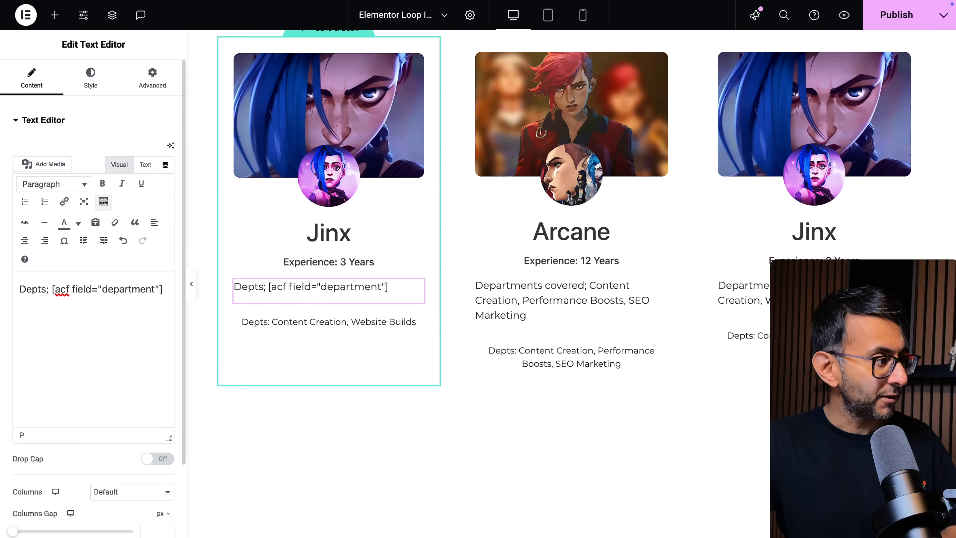
pyautogui.write('h')
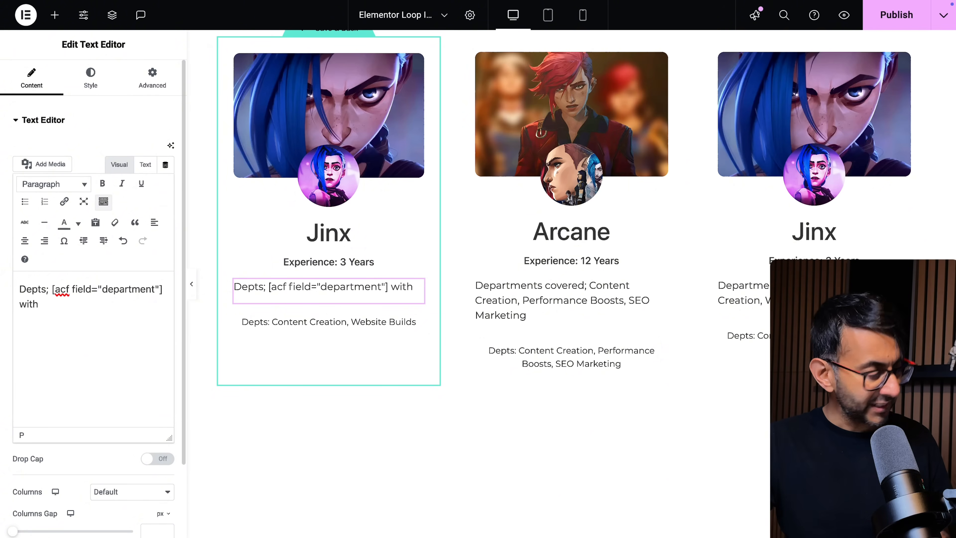
pyautogui.write('[acf field="years_of_experience"]')
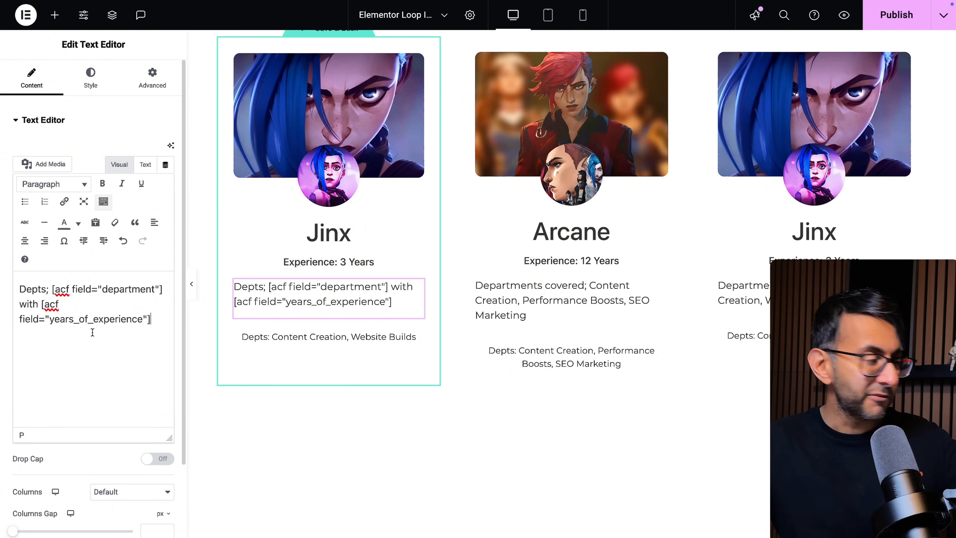
pyautogui.moveTo(50, 319); pyautogui.dragTo(144, 320)
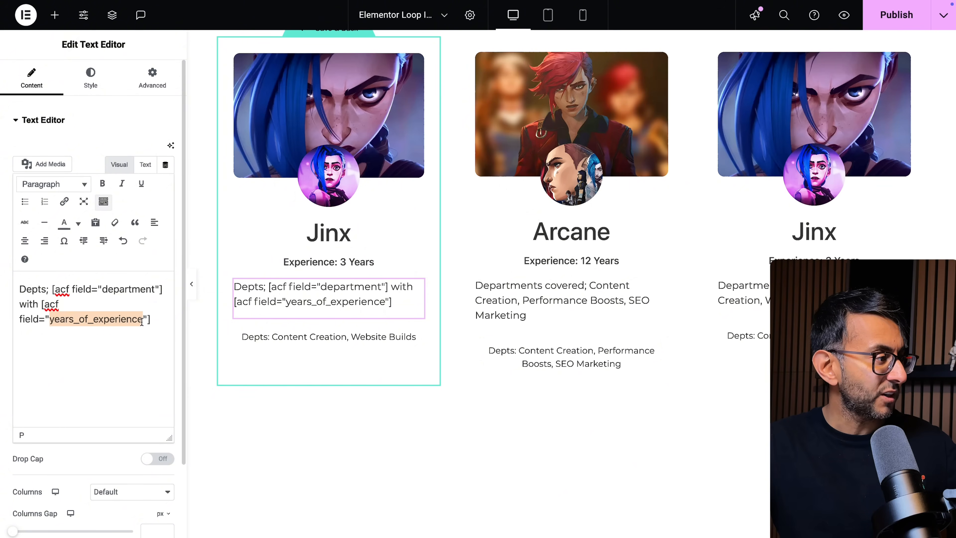
pyautogui.click(123, 362)
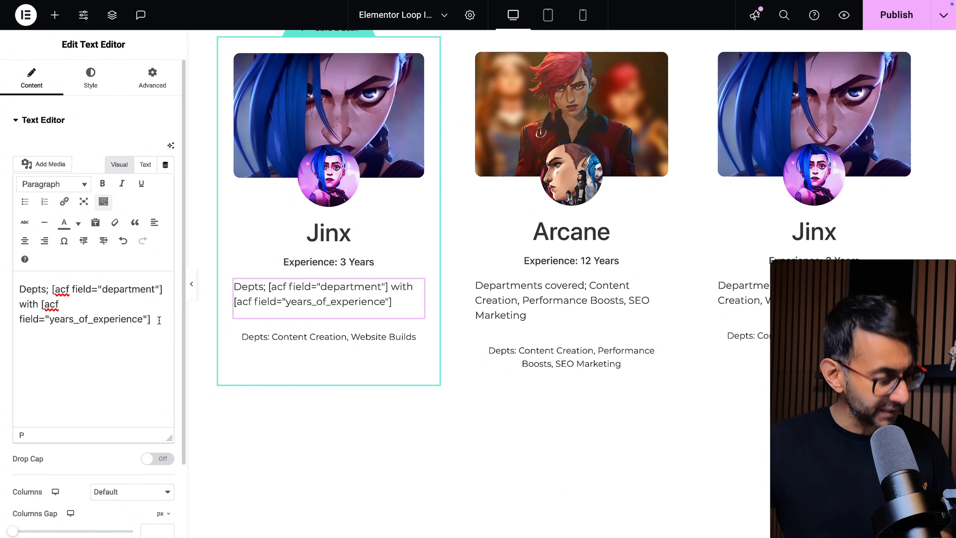
pyautogui.write('years of exper')
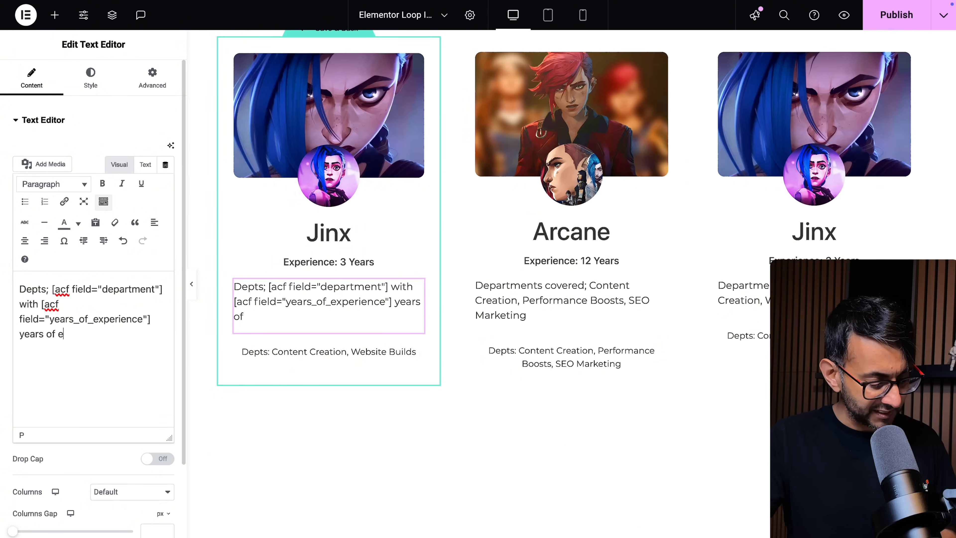
pyautogui.write('eince')
pyautogui.press('BackSpace')
pyautogui.press('BackSpace')
pyautogui.press('BackSpace')
pyautogui.press('BackSpace')
pyautogui.press('BackSpace')
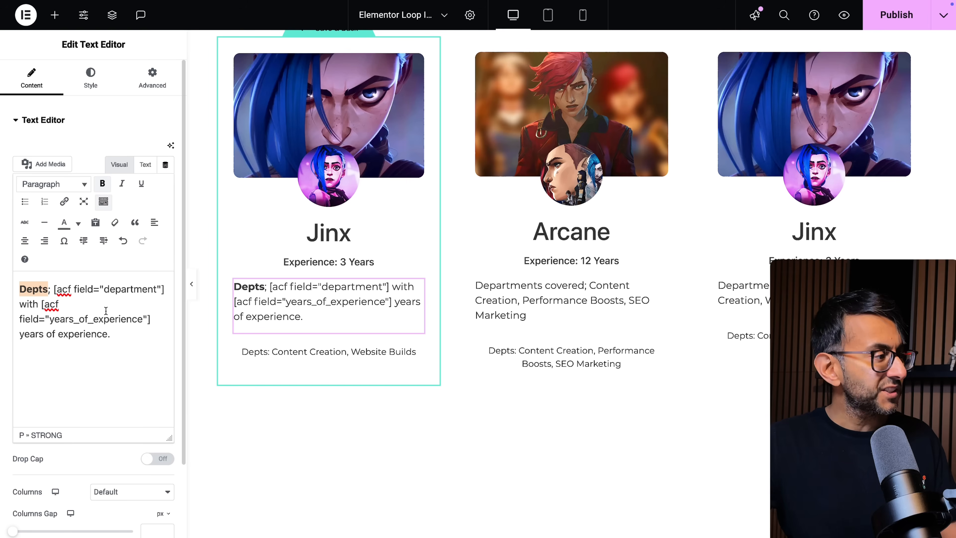
# Step: Make the years_of_experience shortcode bold in the Text Editor content
pyautogui.moveTo(155, 322); pyautogui.dragTo(42, 304)
pyautogui.click(102, 183)
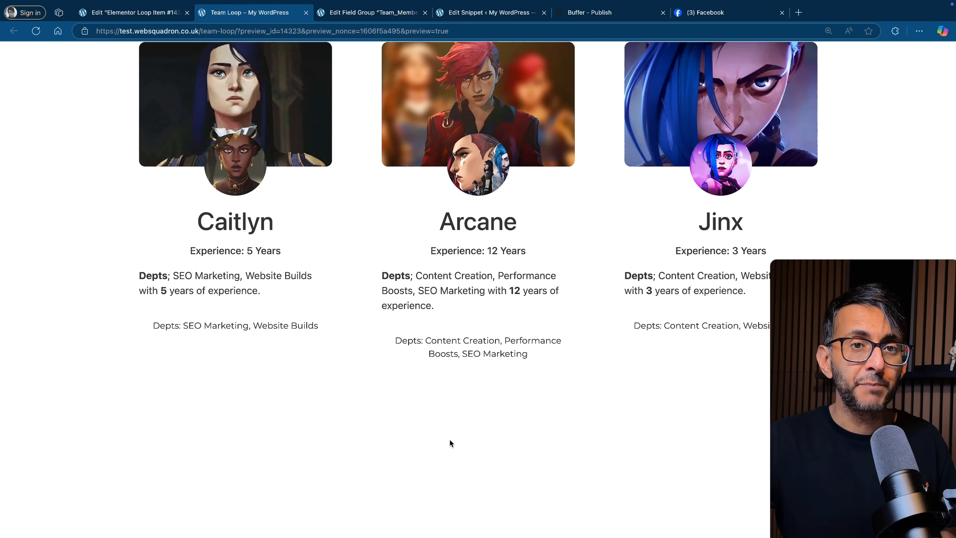